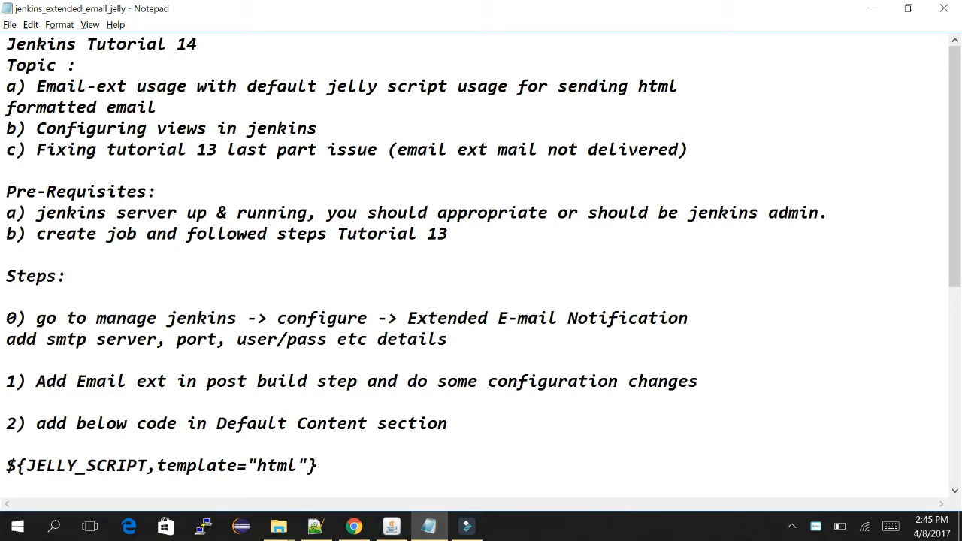
Insert "email notification ," before "usage" in topic a of the tutorial notes
{"action": "type", "text": "ema"}
{"action": "type", "text": "il notificat"}
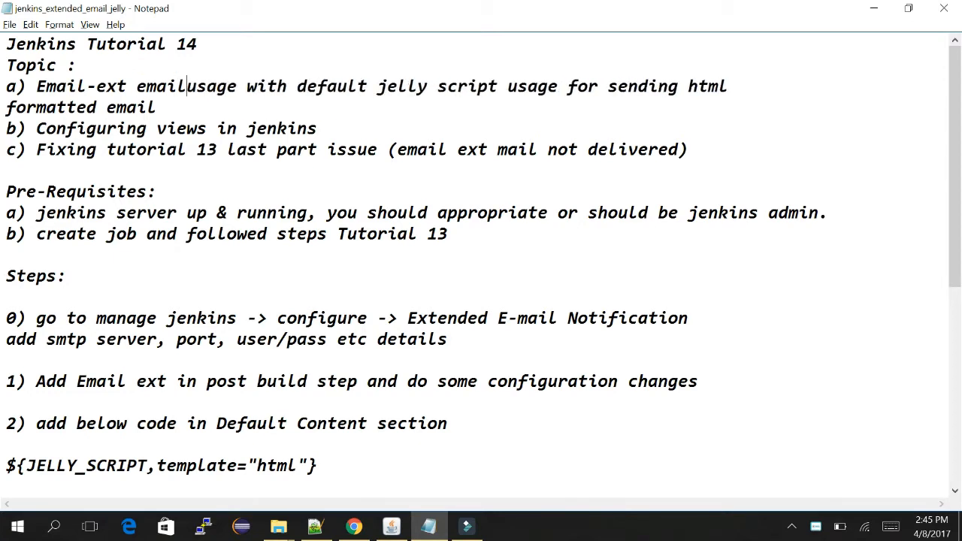
{"action": "type", "text": "ion "}
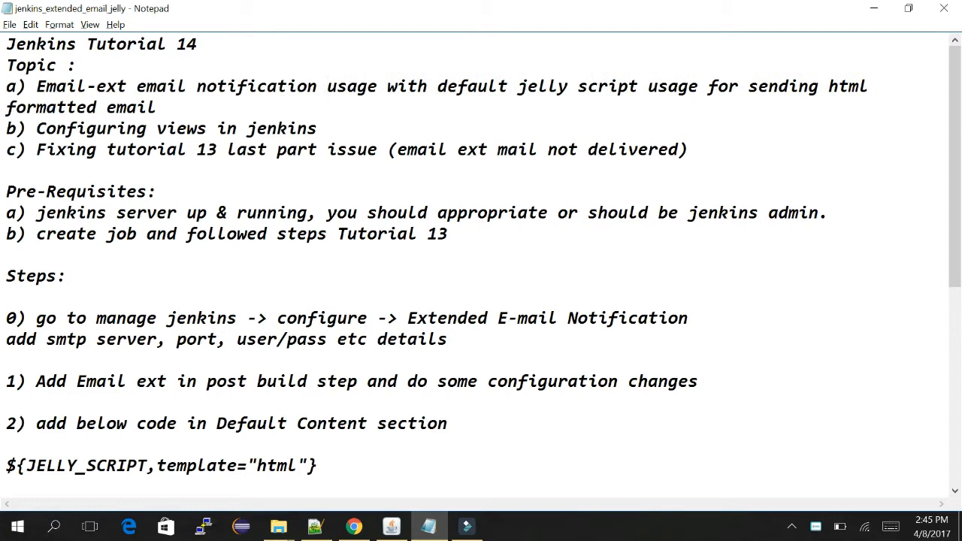
{"action": "type", "text": ","}
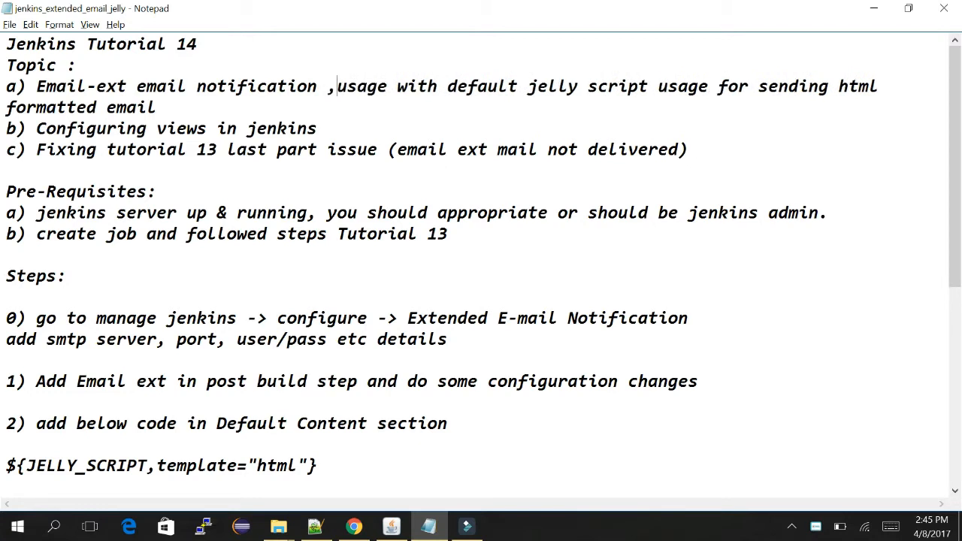
Review topics a to c in the notes, covering jelly script emails, Jenkins views and the tutorial 13 mail issue, alongside the Jenkins dashboard
{"action": "left_click_drag", "start_coordinate": [519, 86], "coordinate": [638, 85]}
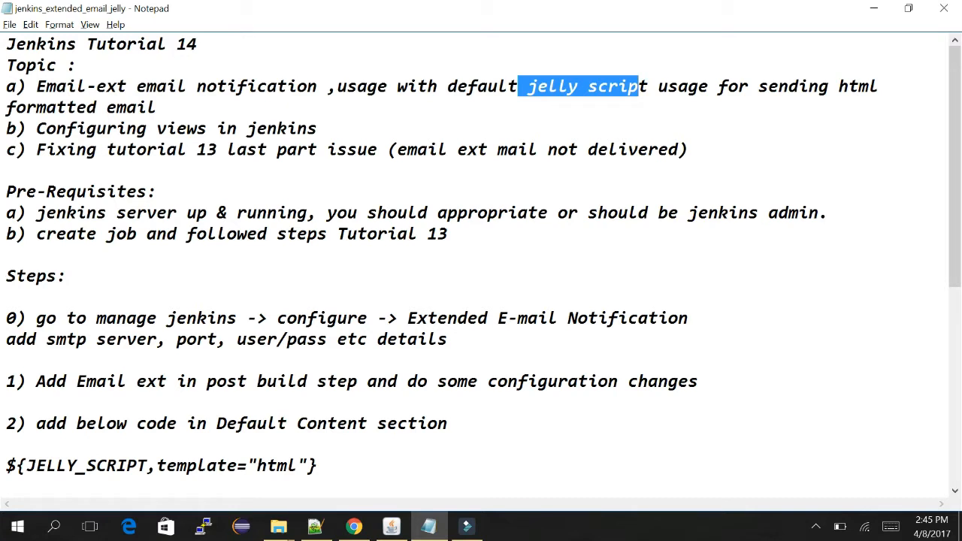
{"action": "left_click", "coordinate": [40, 128]}
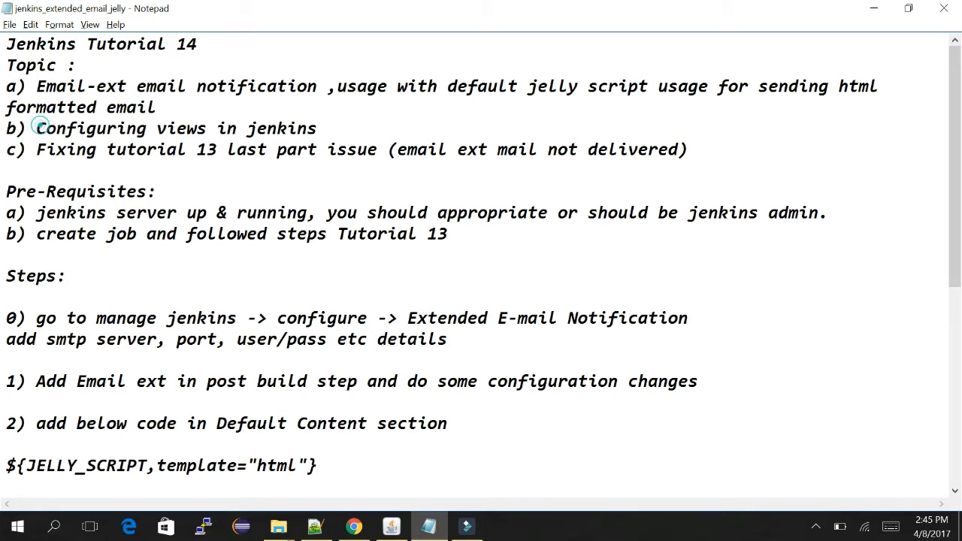
{"action": "left_click_drag", "start_coordinate": [39, 128], "coordinate": [318, 128]}
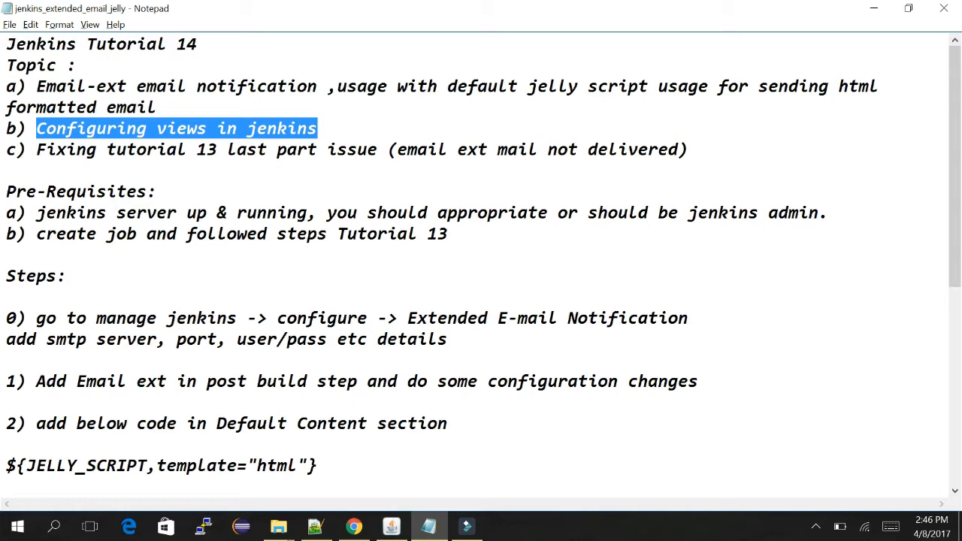
{"action": "key", "text": "alt+Tab"}
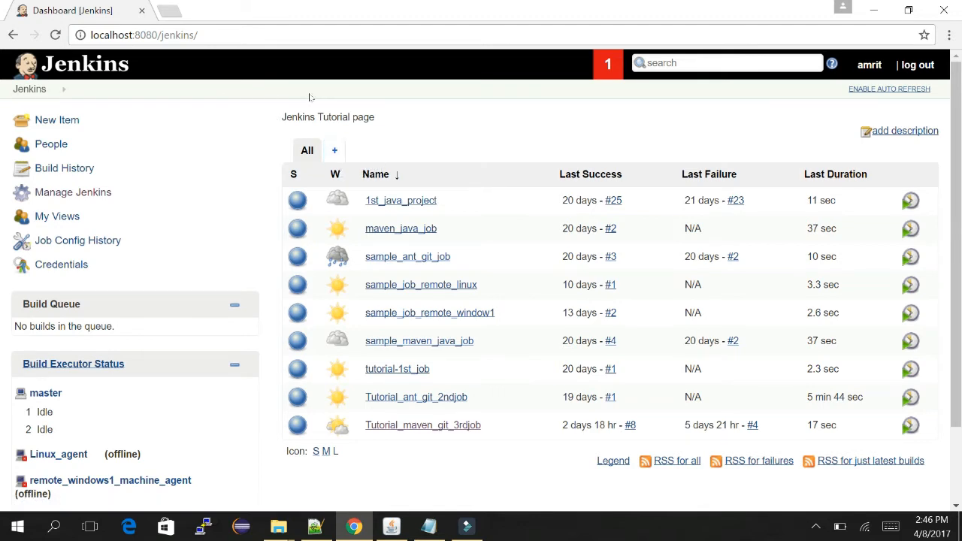
{"action": "key", "text": "alt+Tab"}
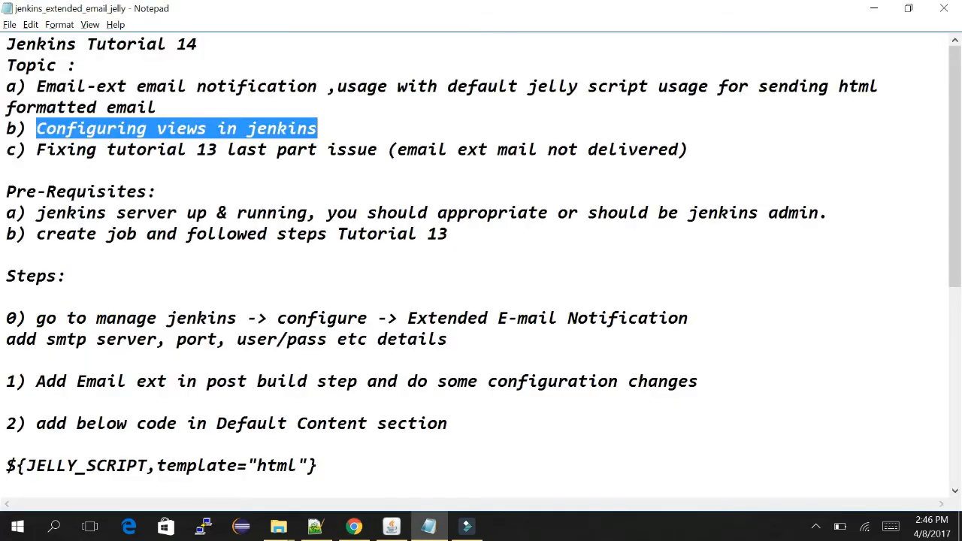
{"action": "key", "text": "alt+Tab"}
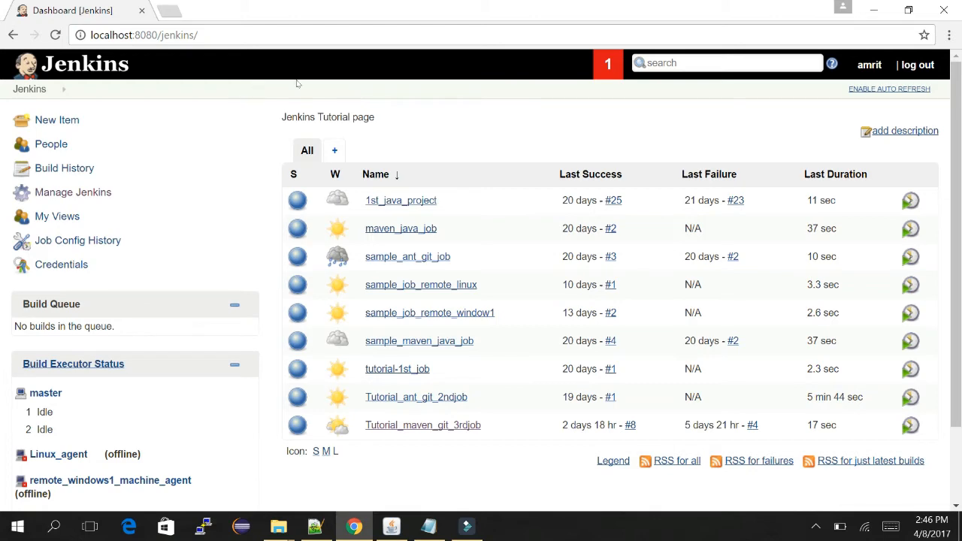
{"action": "key", "text": "alt+Tab"}
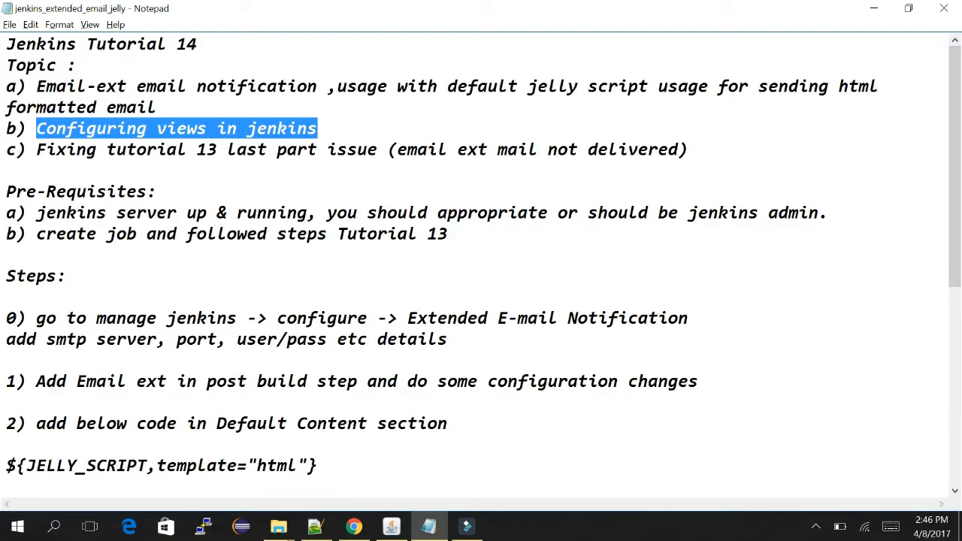
{"action": "left_click", "coordinate": [369, 125]}
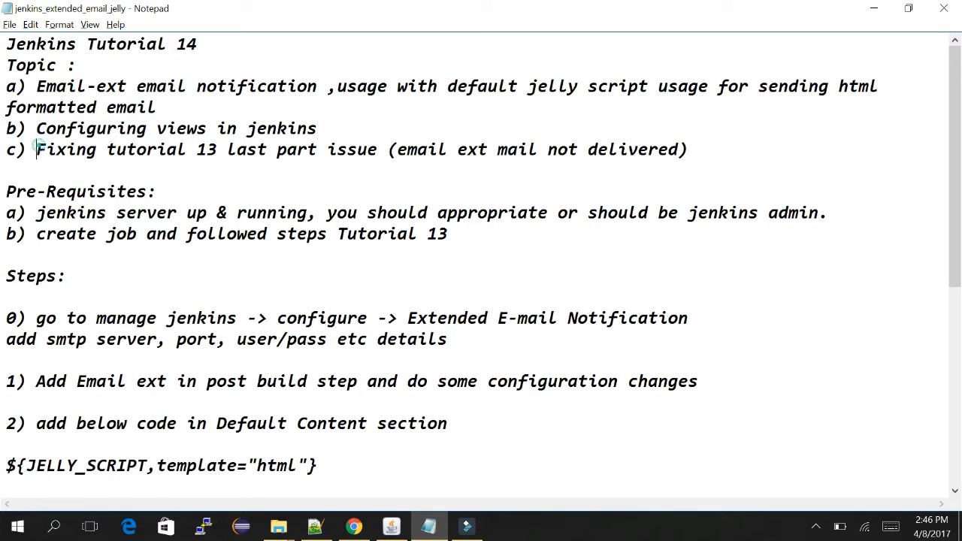
{"action": "left_click_drag", "start_coordinate": [36, 149], "coordinate": [688, 150]}
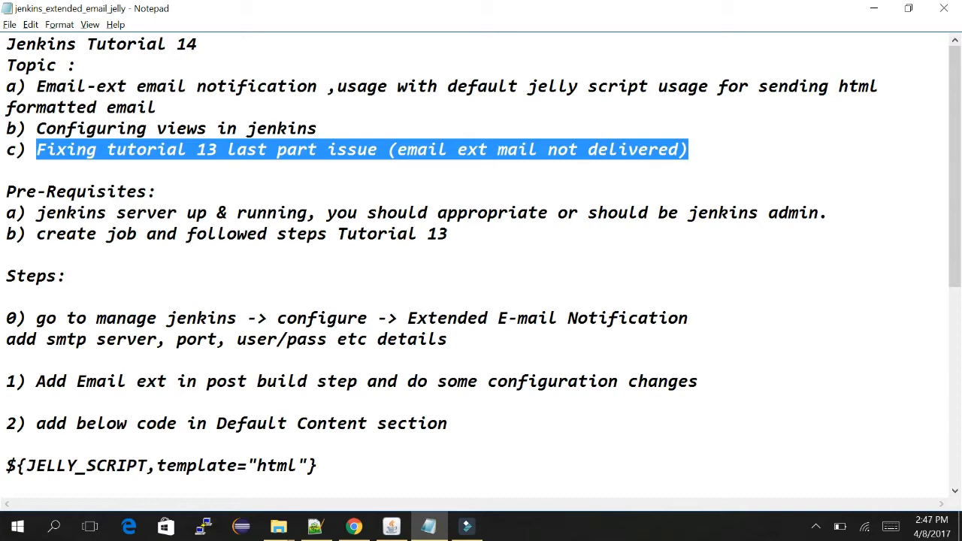
{"action": "left_click", "coordinate": [728, 144]}
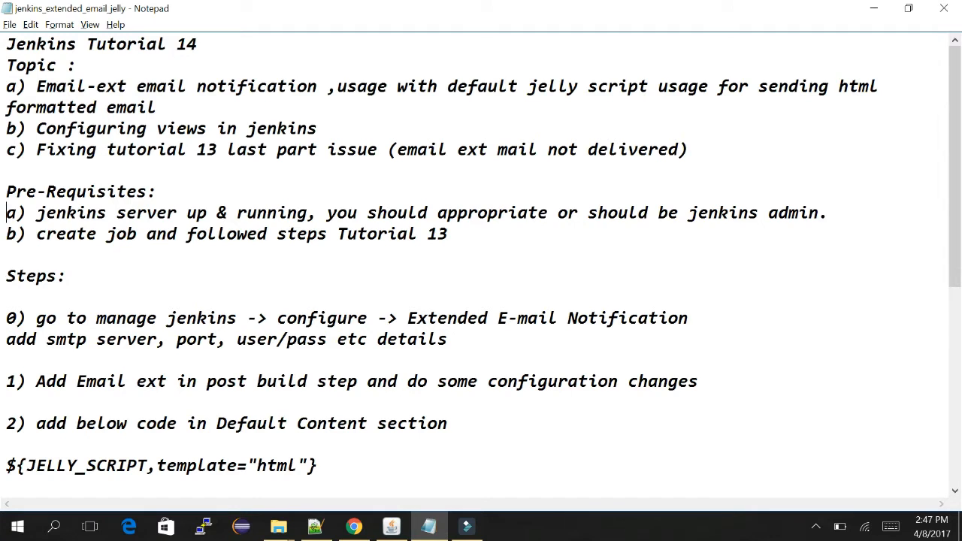
Read through both pre-requisites in the notes, covering the running Jenkins server with admin rights and the Tutorial 13 job
{"action": "left_click", "coordinate": [37, 211]}
{"action": "left_click_drag", "start_coordinate": [37, 212], "coordinate": [828, 213]}
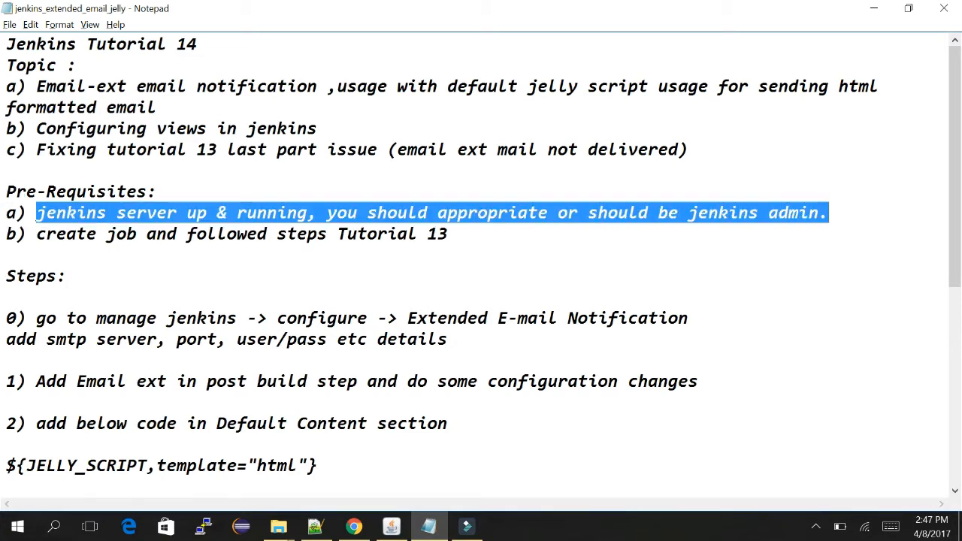
{"action": "left_click", "coordinate": [301, 248]}
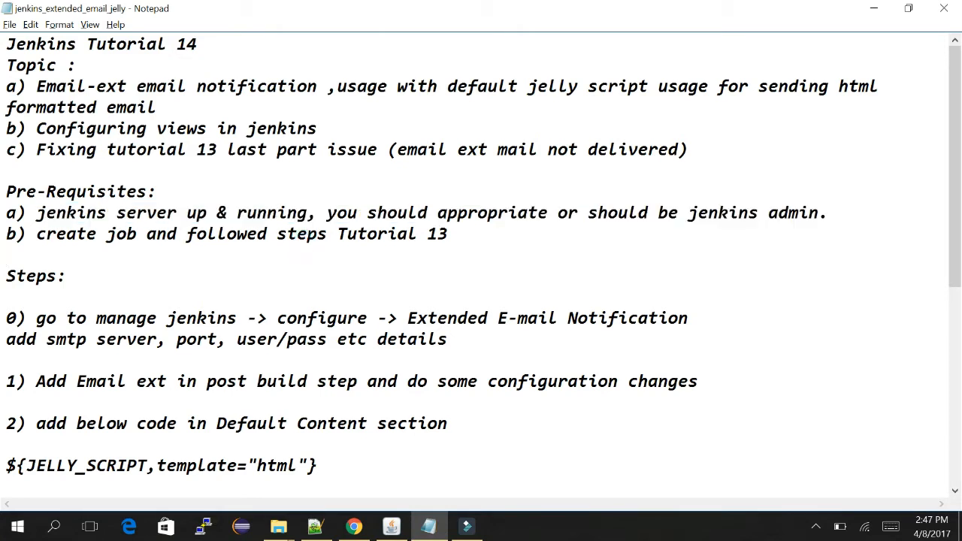
{"action": "left_click_drag", "start_coordinate": [484, 235], "coordinate": [37, 234]}
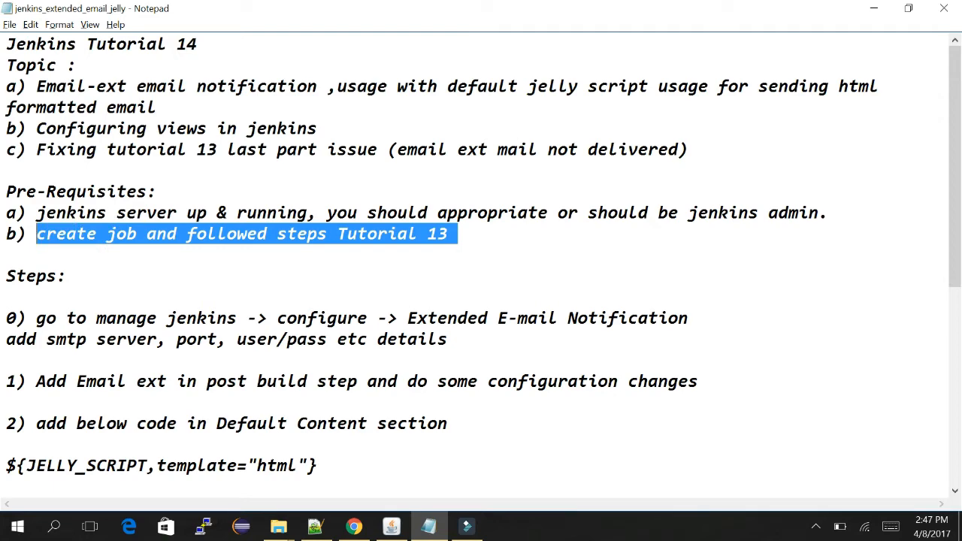
{"action": "left_click", "coordinate": [188, 261]}
{"action": "left_click", "coordinate": [80, 291]}
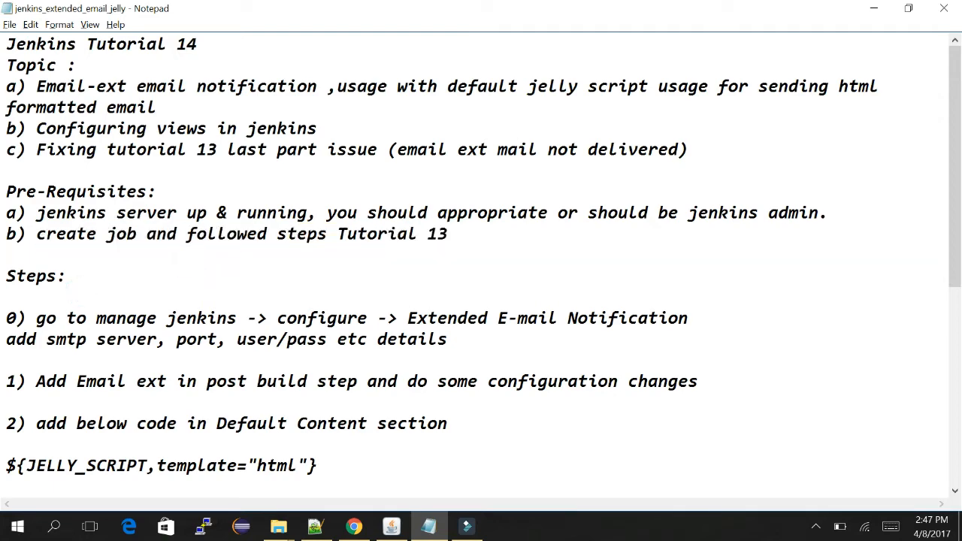
Switch to Jenkins in Chrome and open the configuration of Tutorial_maven_git_3rdjob at its post-build actions
{"action": "key", "text": "alt+Tab"}
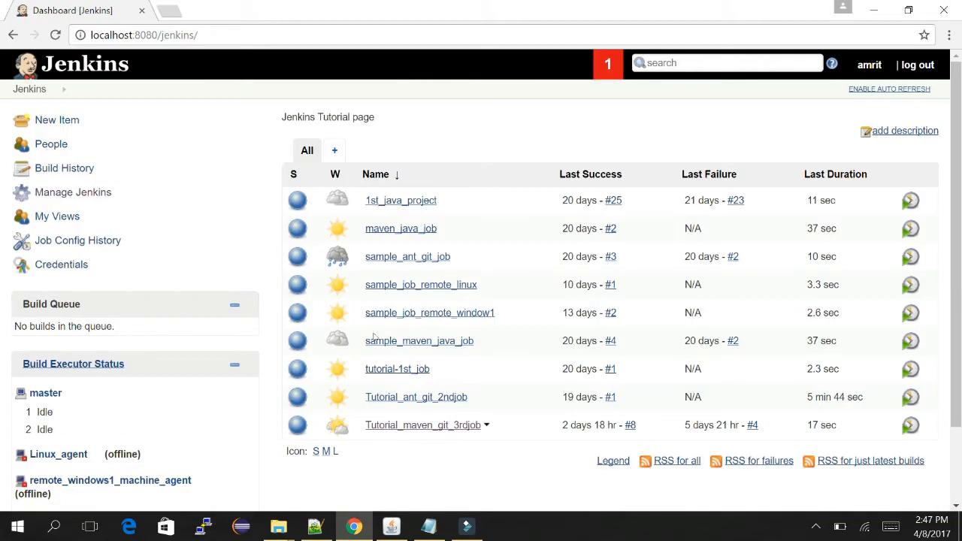
{"action": "left_click", "coordinate": [408, 426]}
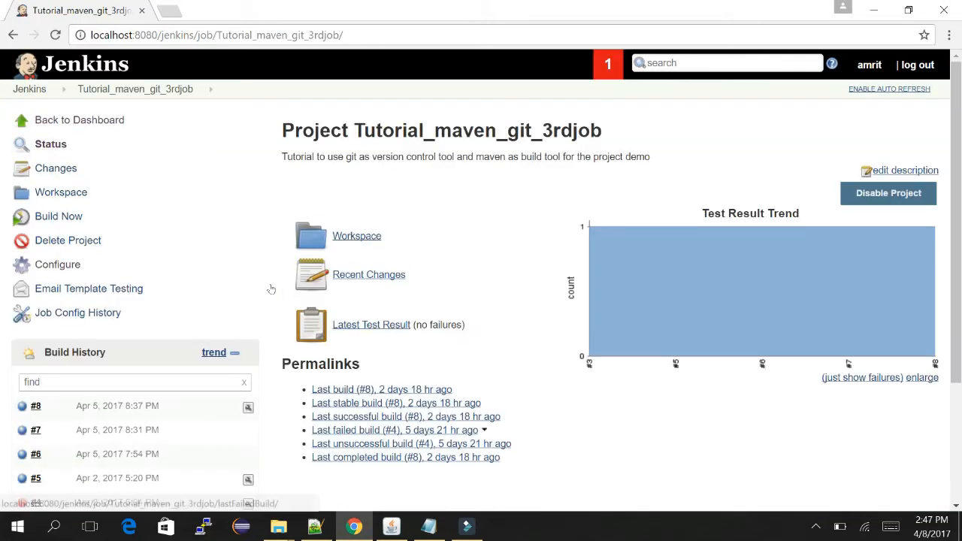
{"action": "left_click", "coordinate": [57, 264]}
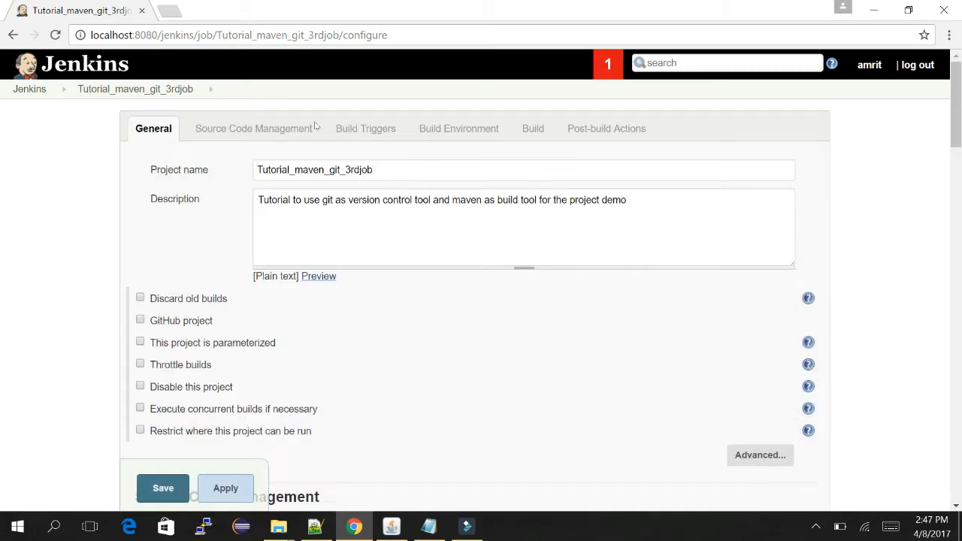
{"action": "scroll", "coordinate": [640, 90], "scroll_direction": "down", "scroll_amount": 2}
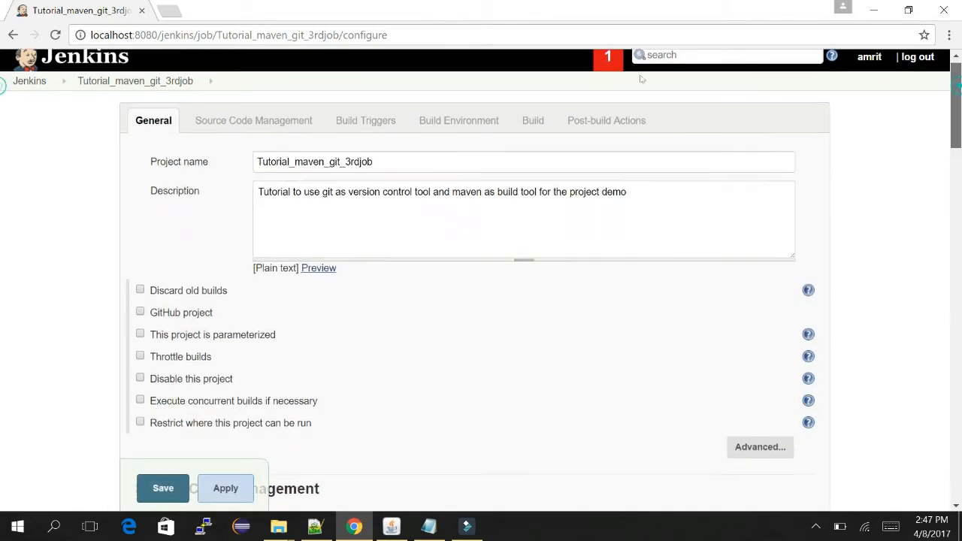
{"action": "scroll", "coordinate": [639, 133], "scroll_direction": "down", "scroll_amount": 15}
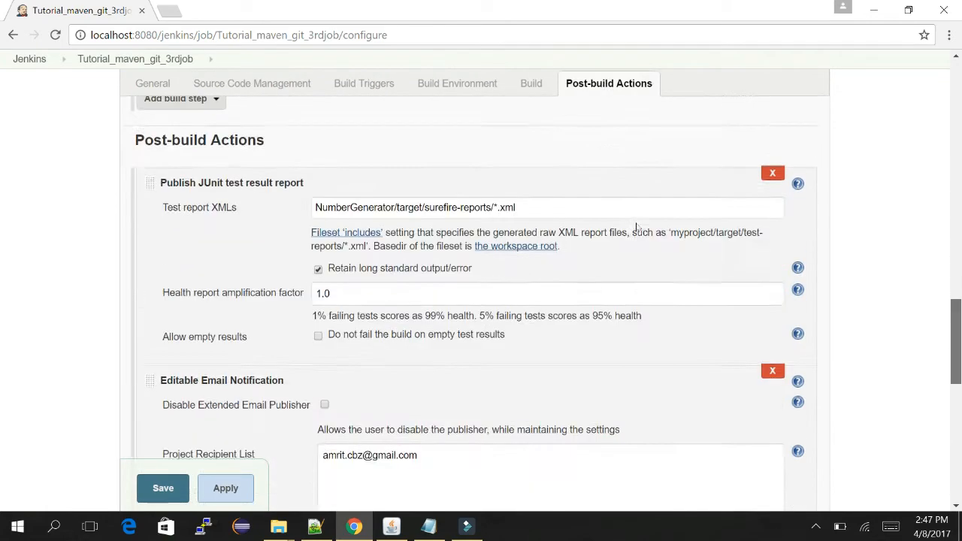
{"action": "scroll", "coordinate": [638, 290], "scroll_direction": "down", "scroll_amount": 7}
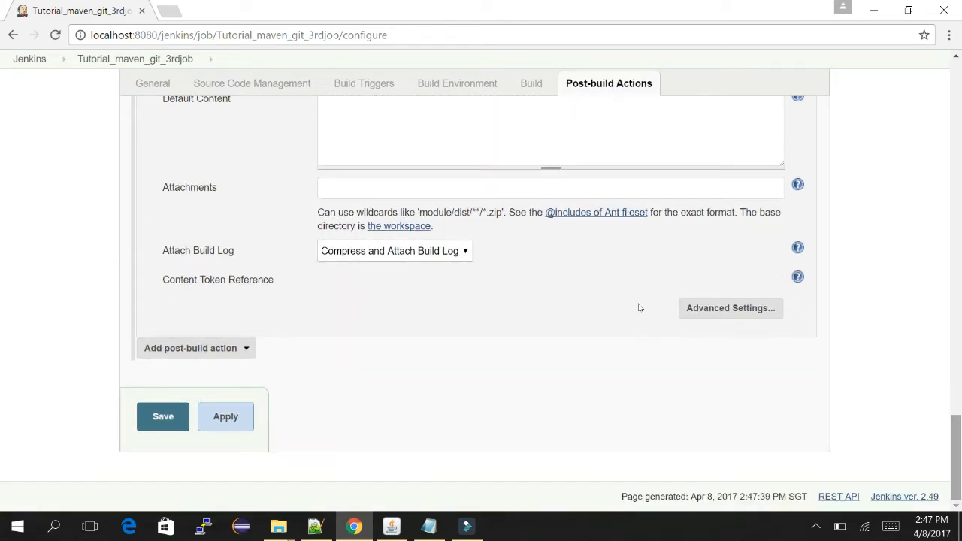
{"action": "scroll", "coordinate": [37, 201], "scroll_direction": "up", "scroll_amount": 2}
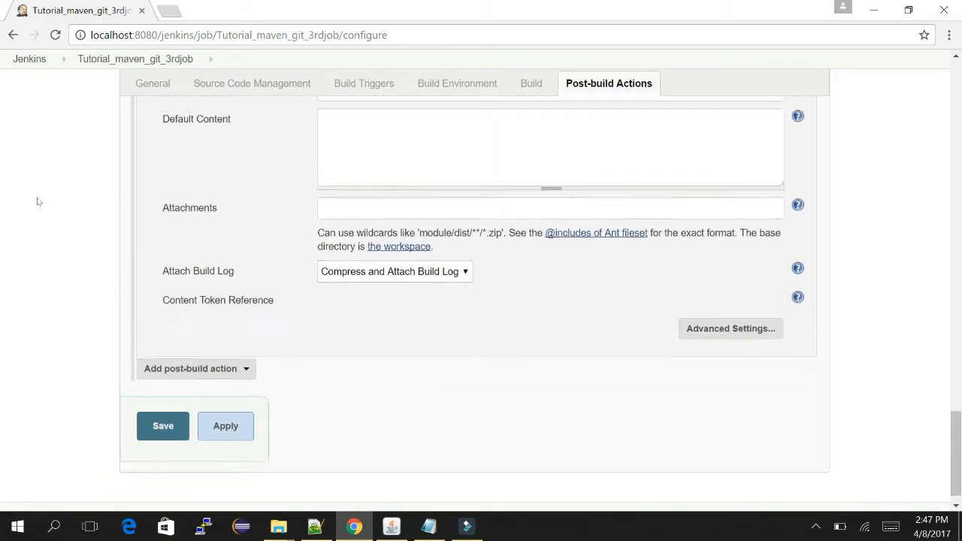
{"action": "scroll", "coordinate": [37, 202], "scroll_direction": "up", "scroll_amount": 6}
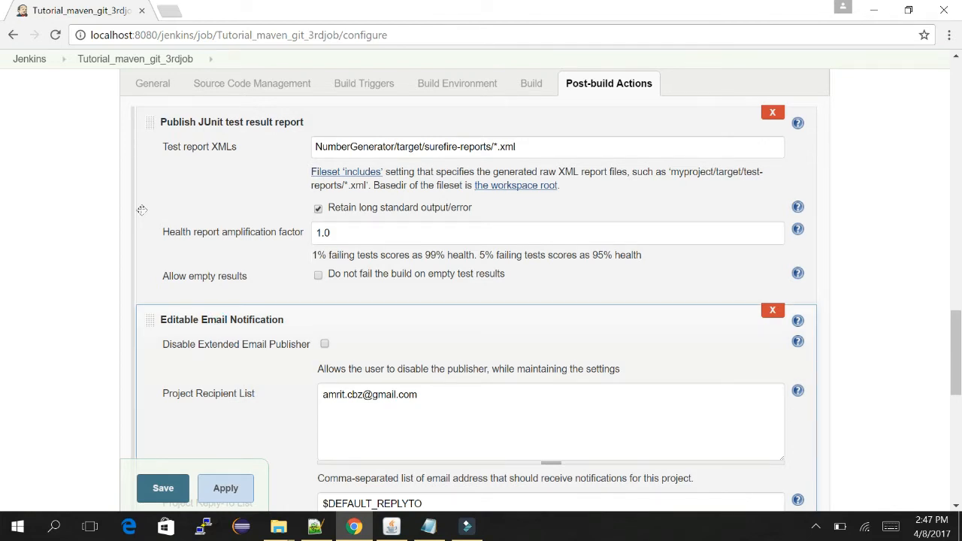
Switch to the Notepad notes and add the line if not installed pluggin "Email-ext" under the Steps heading
{"action": "key", "text": "alt+Tab"}
{"action": "type", "text": "\"\""}
{"action": "key", "text": "Left"}
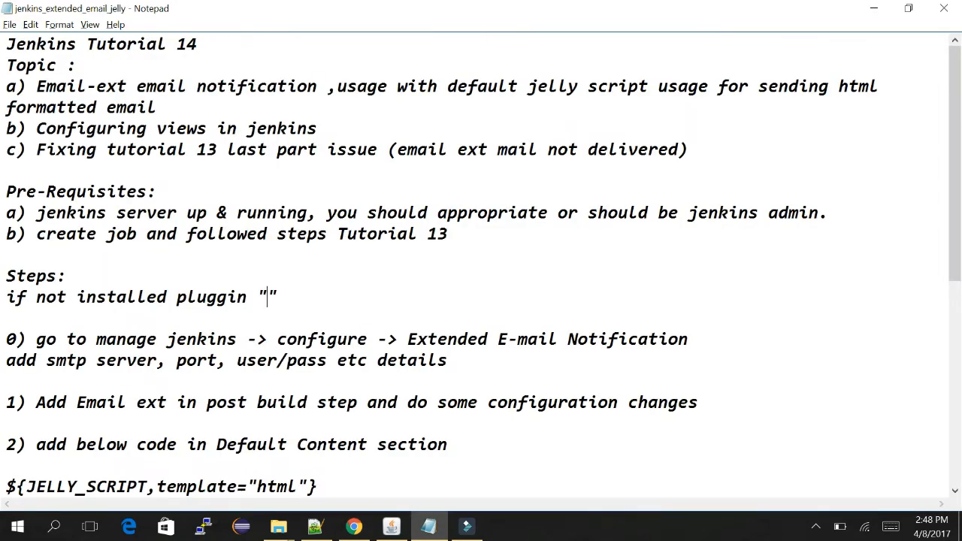
{"action": "type", "text": "Email-ext"}
{"action": "key", "text": "Right"}
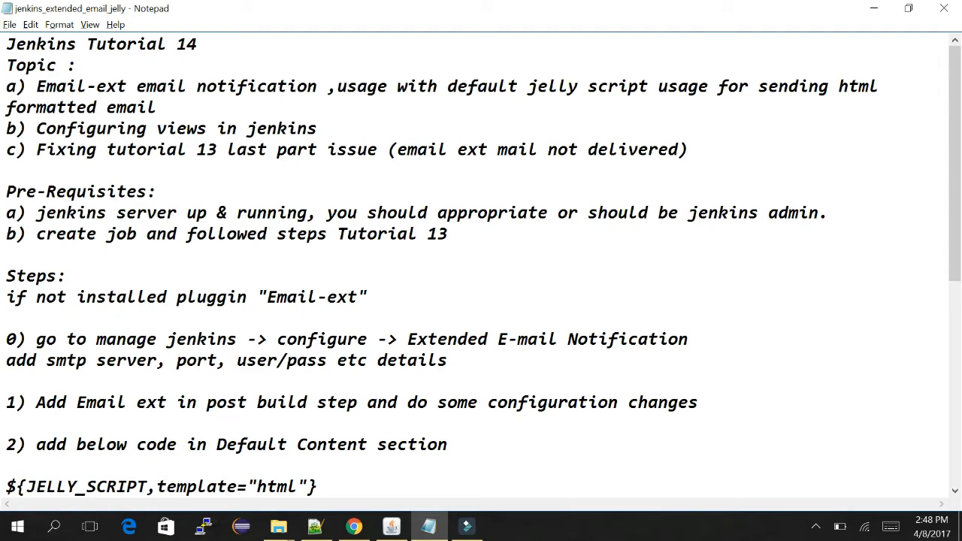
Return to the job configuration in Chrome and examine the email notification options among the available post-build actions without adding one
{"action": "key", "text": "alt+Tab"}
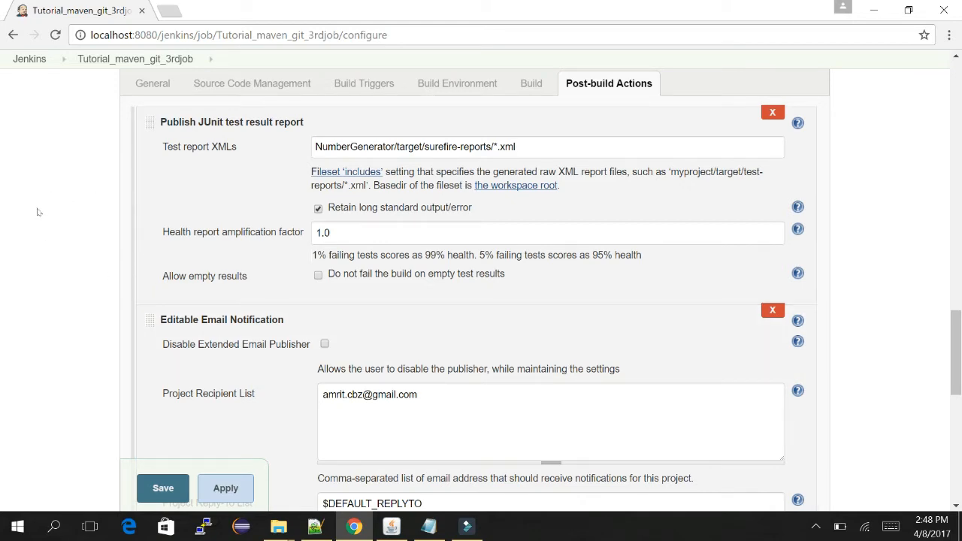
{"action": "scroll", "coordinate": [37, 212], "scroll_direction": "down", "scroll_amount": 8}
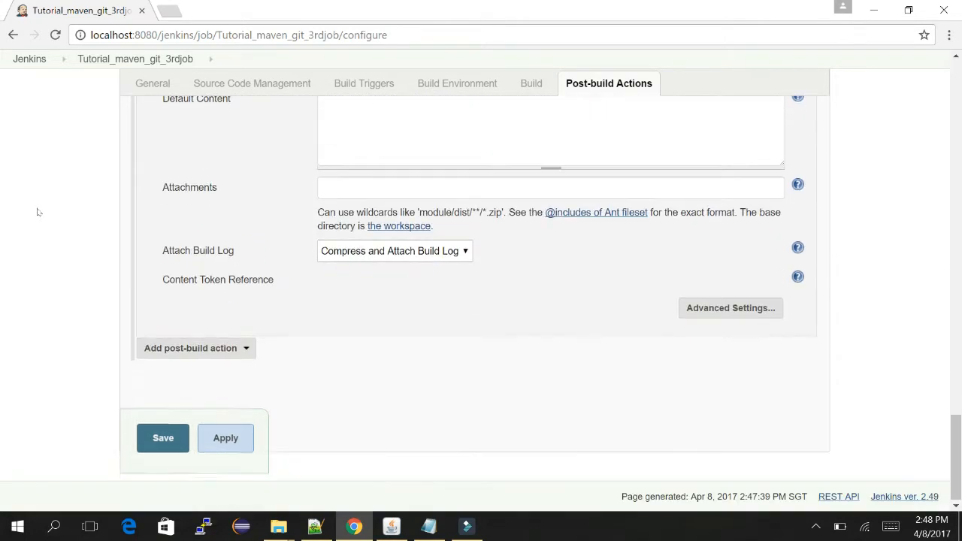
{"action": "left_click", "coordinate": [246, 348]}
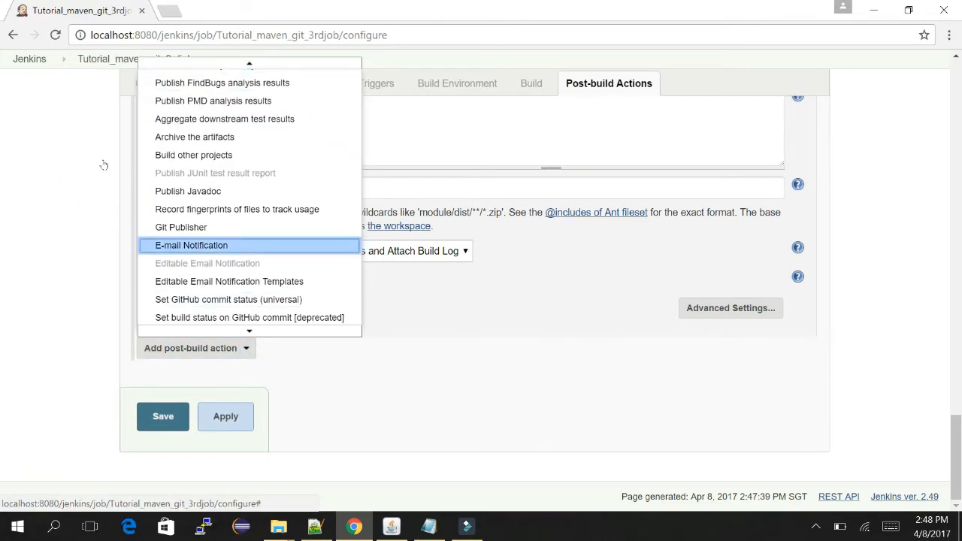
{"action": "key", "text": "Down"}
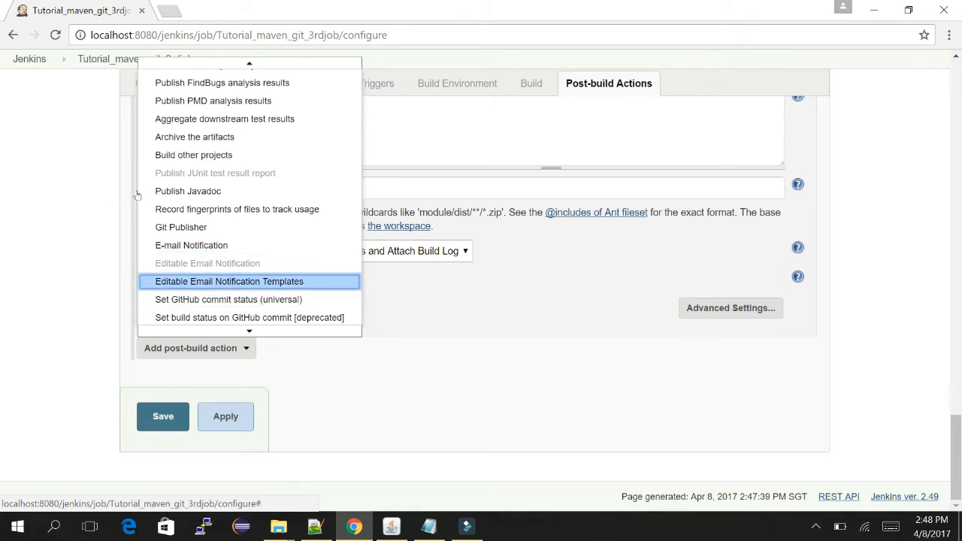
{"action": "key", "text": "Down"}
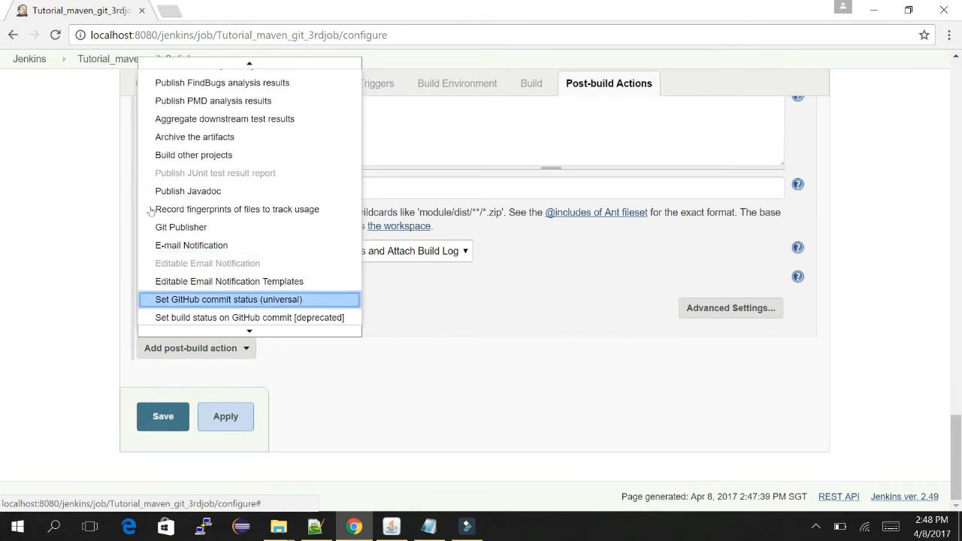
{"action": "key", "text": "Up"}
{"action": "key", "text": "Up"}
{"action": "key", "text": "Up"}
{"action": "key", "text": "Up"}
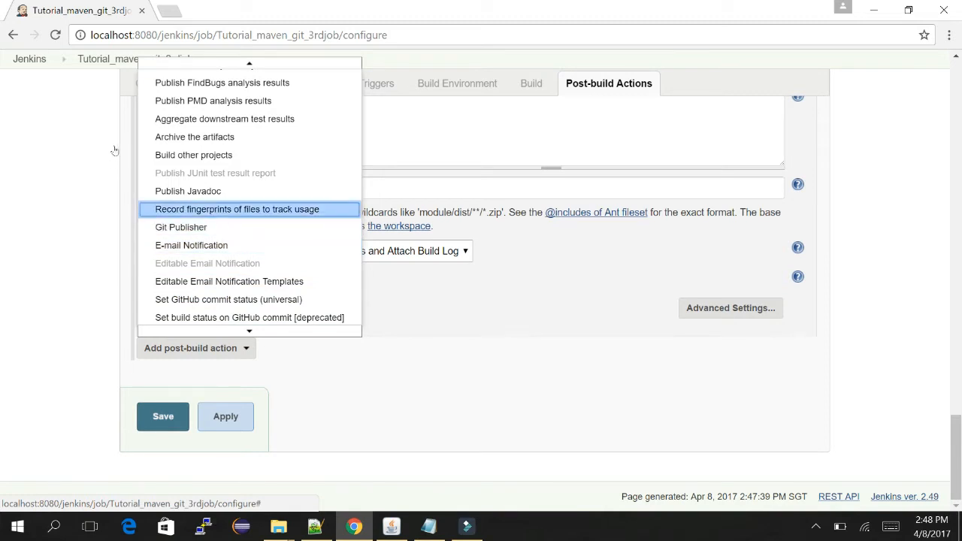
{"action": "key", "text": "Down"}
{"action": "key", "text": "Down"}
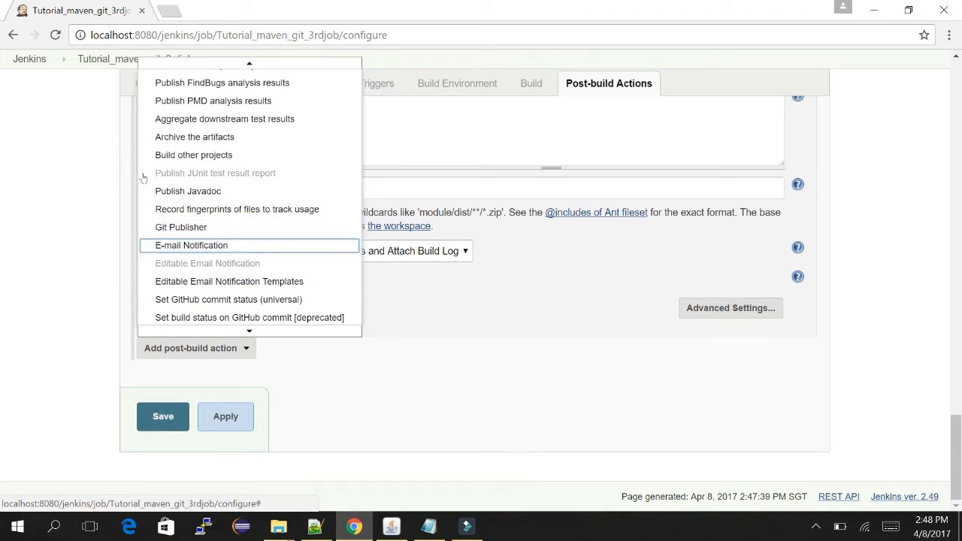
{"action": "left_click", "coordinate": [40, 179]}
{"action": "scroll", "coordinate": [38, 178], "scroll_direction": "up", "scroll_amount": 5}
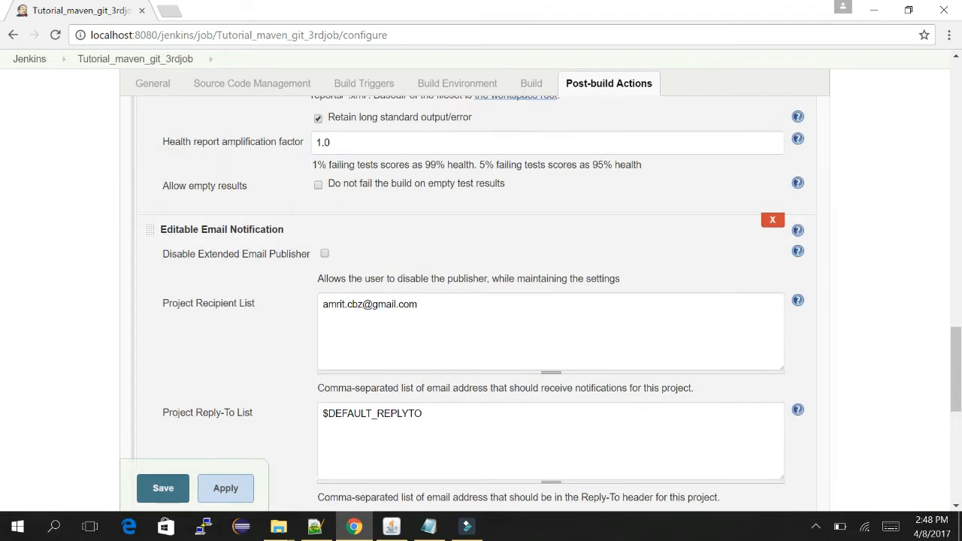
Check the project recipient and reply-to lists of the Editable Email Notification, and keep HTML (text/html) as the content type
{"action": "left_click", "coordinate": [438, 308]}
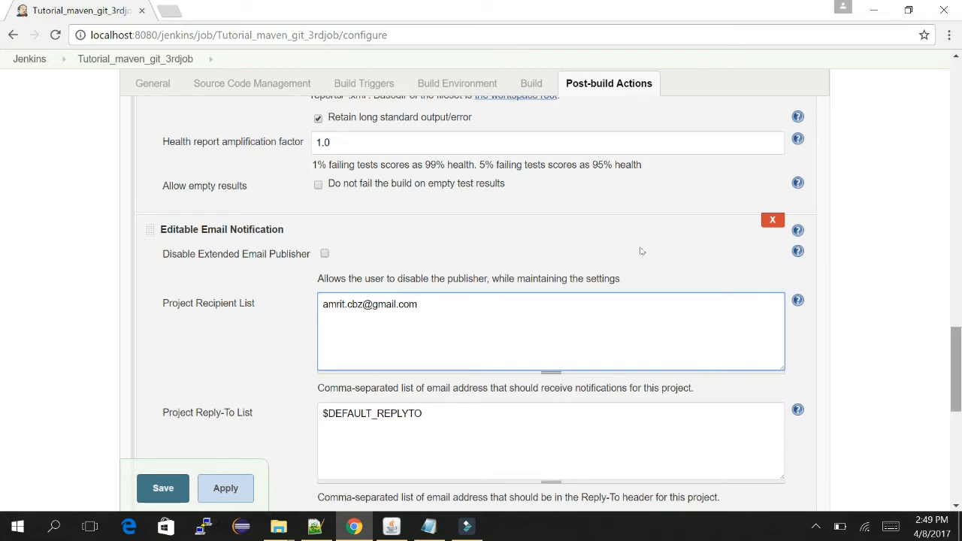
{"action": "scroll", "coordinate": [642, 252], "scroll_direction": "down", "scroll_amount": 2}
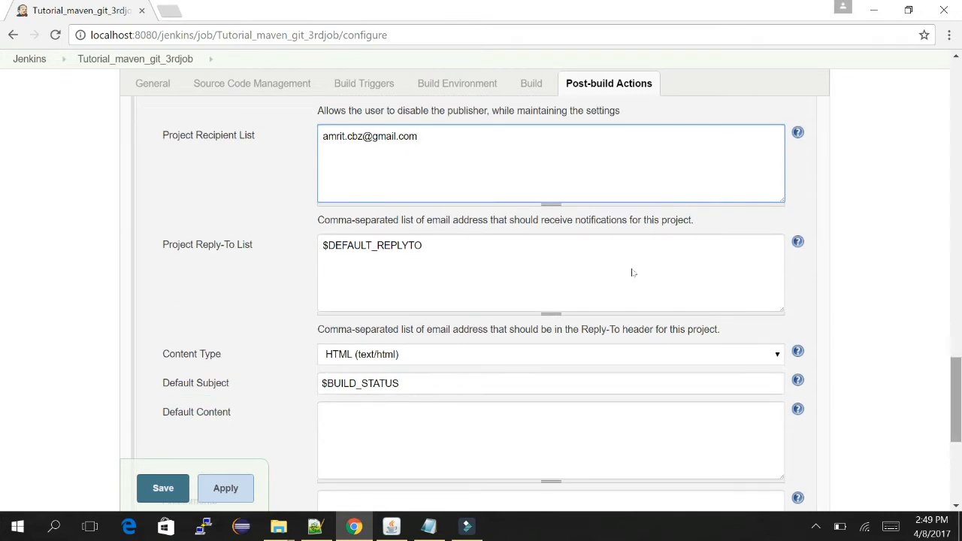
{"action": "left_click", "coordinate": [464, 243]}
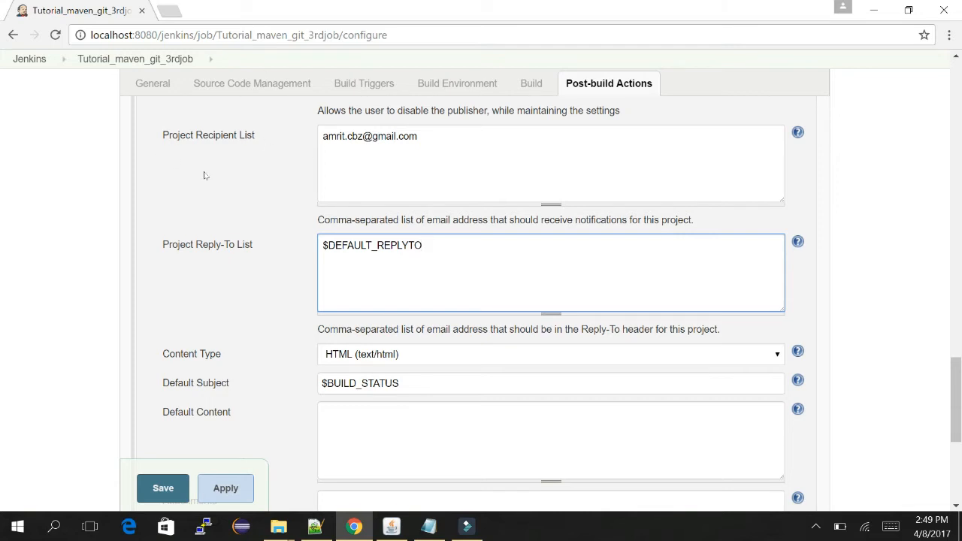
{"action": "scroll", "coordinate": [638, 281], "scroll_direction": "down", "scroll_amount": 2}
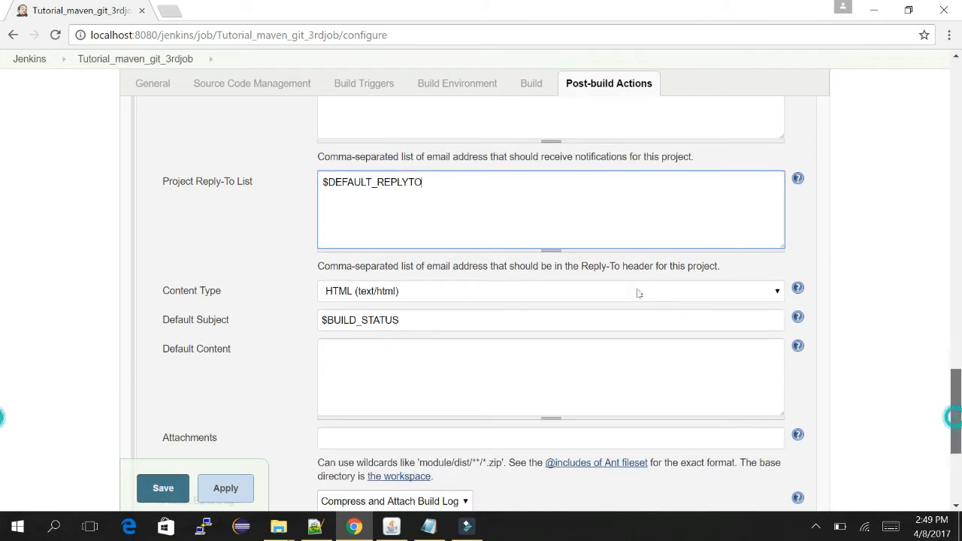
{"action": "left_click", "coordinate": [494, 255]}
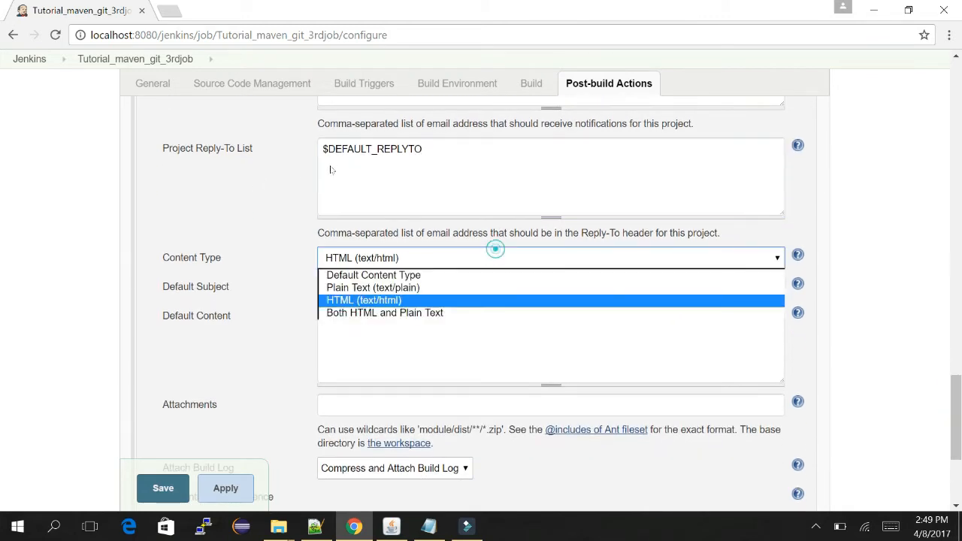
{"action": "key", "text": "Up"}
{"action": "key", "text": "Down"}
{"action": "key", "text": "Return"}
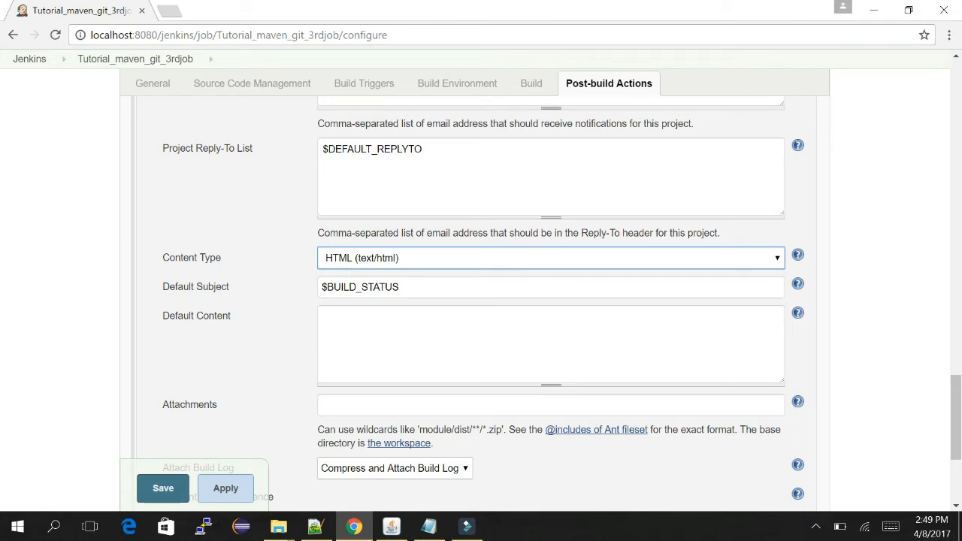
Examine the $BUILD_STATUS variable in the email notification's default subject
{"action": "left_click_drag", "start_coordinate": [445, 287], "coordinate": [317, 287]}
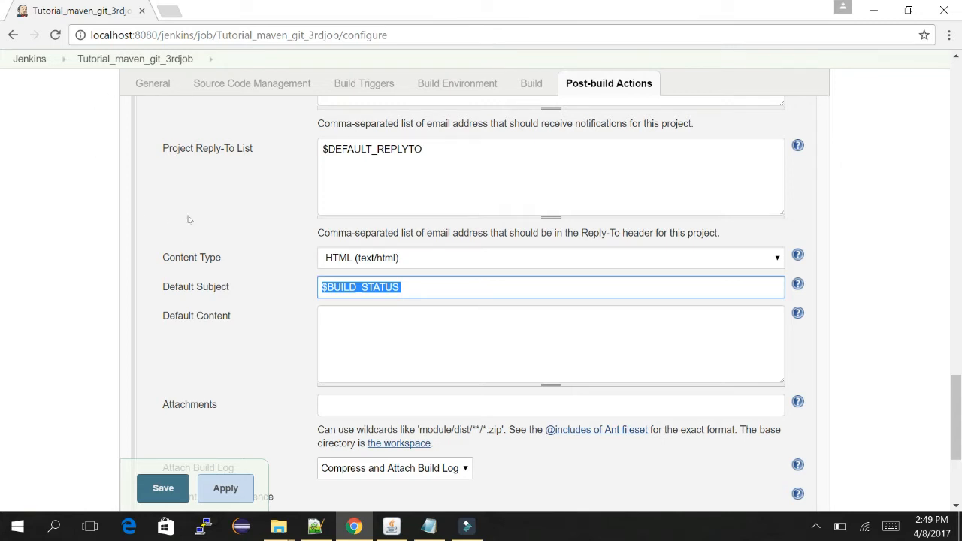
{"action": "double_click", "coordinate": [343, 287]}
{"action": "left_click", "coordinate": [423, 287]}
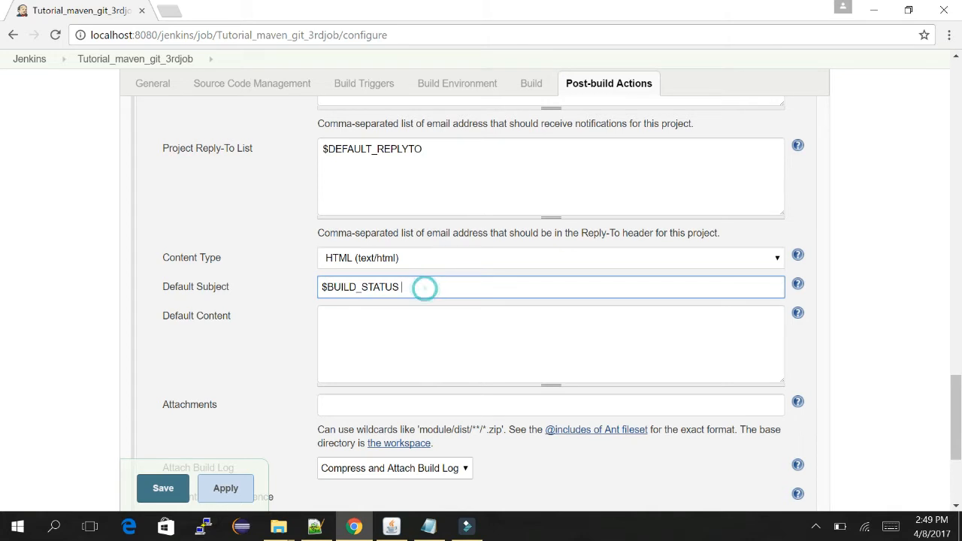
{"action": "left_click_drag", "start_coordinate": [424, 287], "coordinate": [322, 287]}
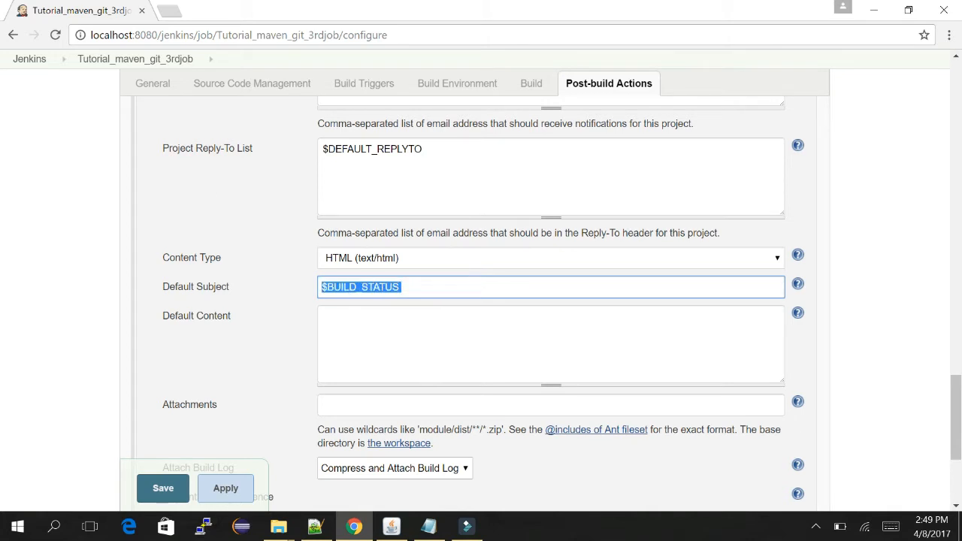
Copy the block from ${JELLY_SCRIPT,template="html"} through $BUILD_URL out of the Notepad notes into the job's Default Content in Chrome
{"action": "left_click", "coordinate": [412, 349]}
{"action": "key", "text": "alt+Tab"}
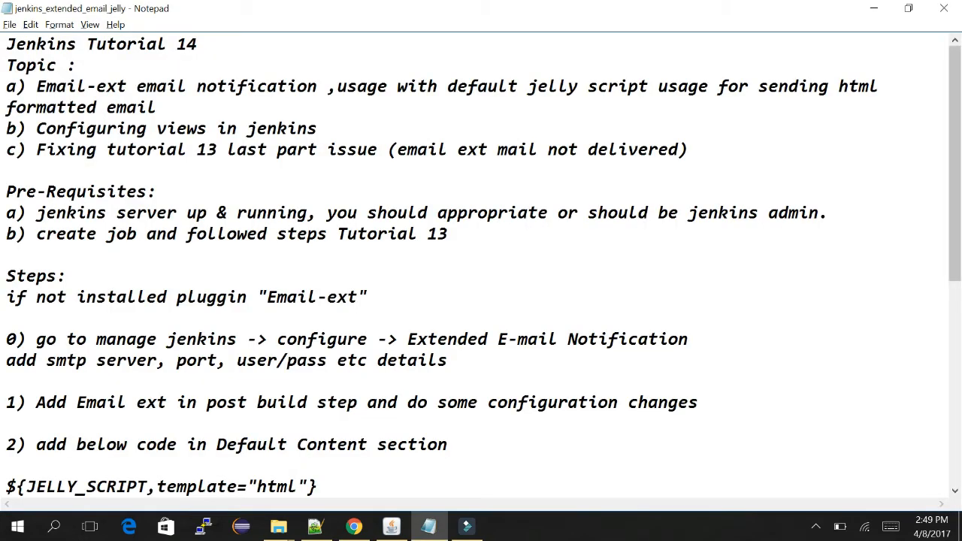
{"action": "scroll", "coordinate": [636, 187], "scroll_direction": "down", "scroll_amount": 2}
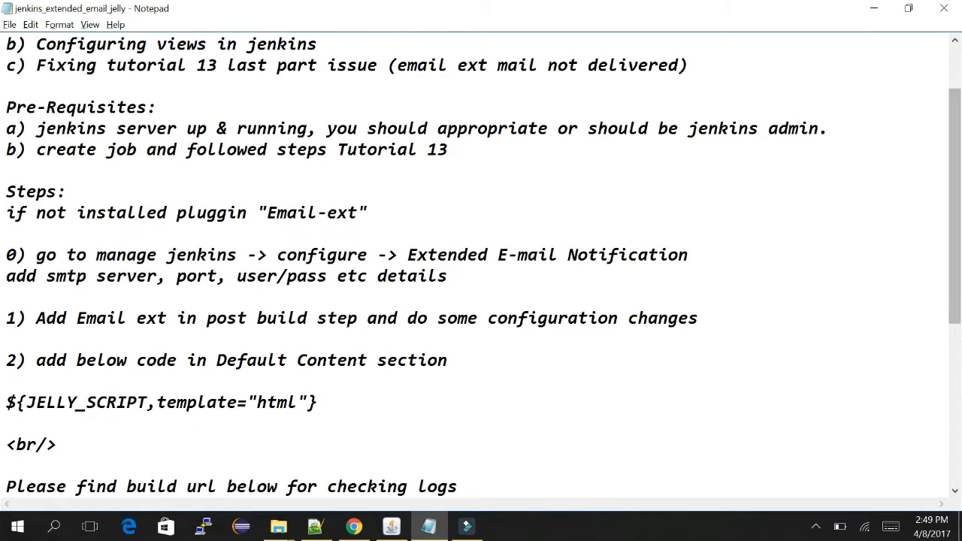
{"action": "left_click", "coordinate": [342, 400]}
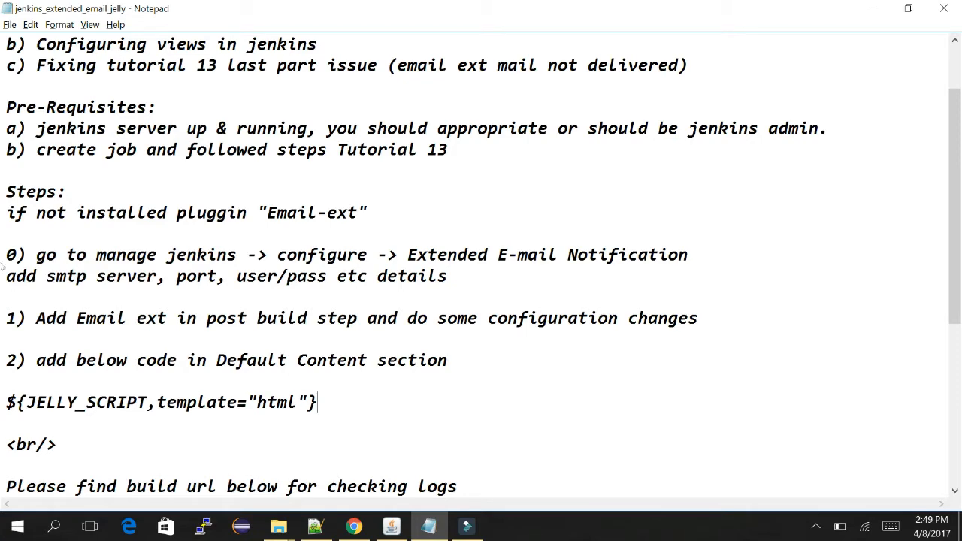
{"action": "left_click_drag", "start_coordinate": [8, 403], "coordinate": [128, 381]}
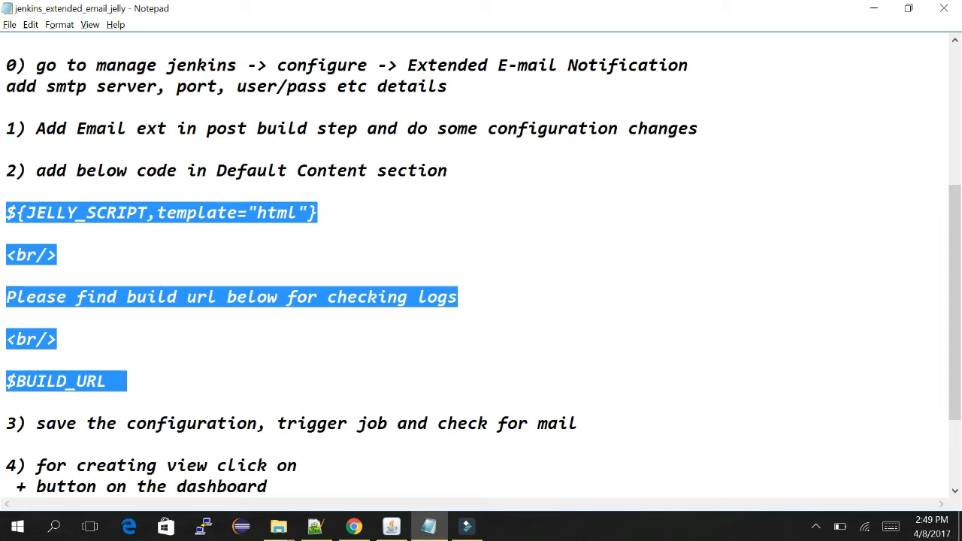
{"action": "key", "text": "alt+Tab"}
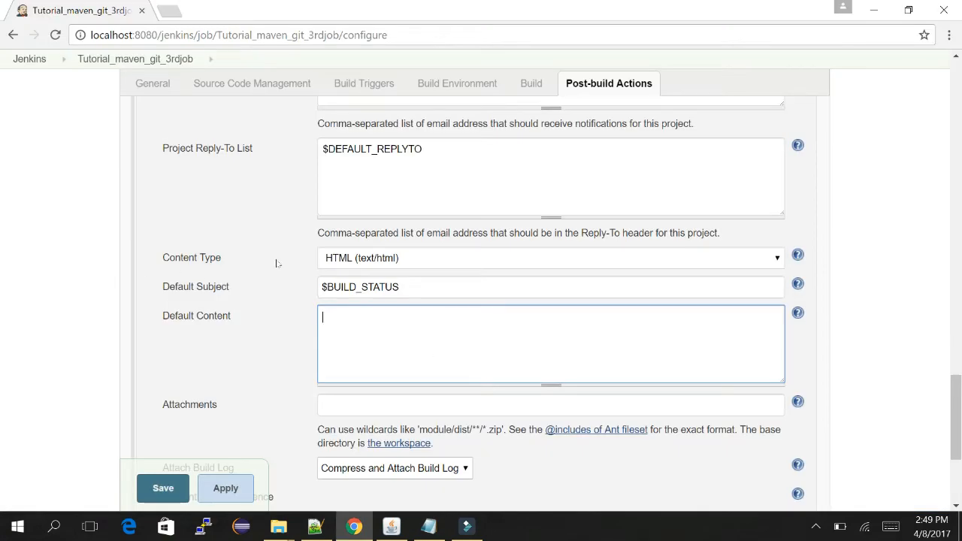
{"action": "key", "text": "ctrl+v"}
{"action": "key", "text": "ctrl+Home"}
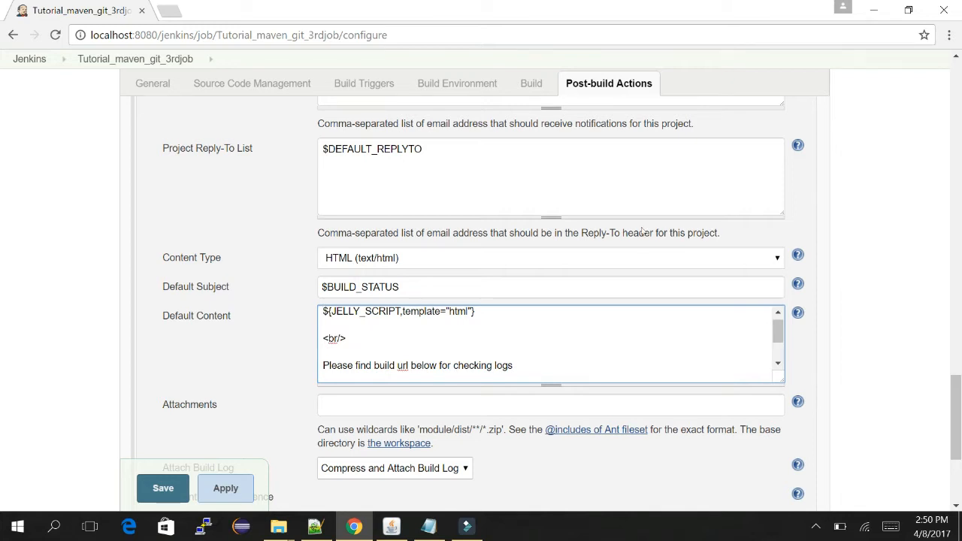
Read through the Default Content line by line, covering the jelly script, the line breaks, the log message and the build URL variable
{"action": "scroll", "coordinate": [638, 273], "scroll_direction": "down", "scroll_amount": 1}
{"action": "scroll", "coordinate": [638, 273], "scroll_direction": "down", "scroll_amount": 1}
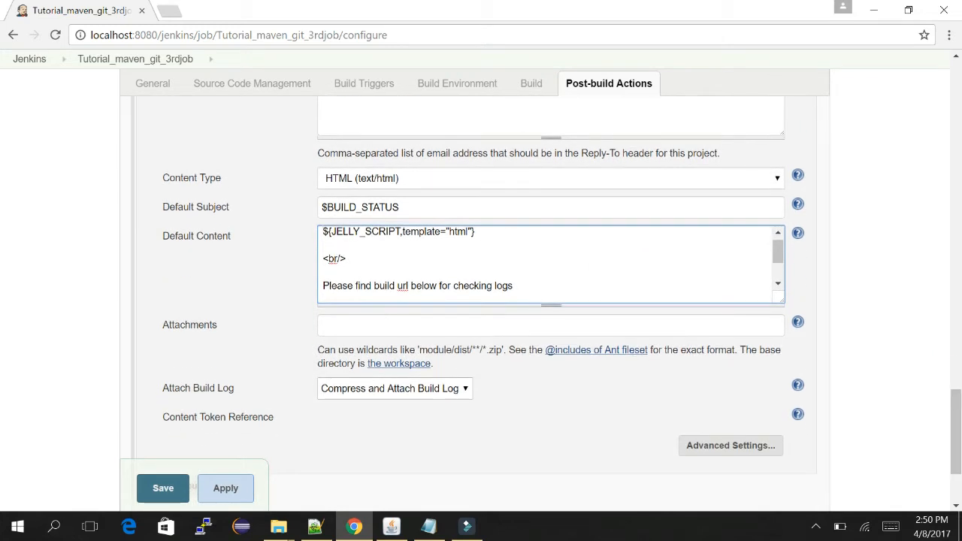
{"action": "left_click", "coordinate": [494, 240]}
{"action": "left_click", "coordinate": [351, 257]}
{"action": "left_click_drag", "start_coordinate": [363, 258], "coordinate": [323, 258]}
{"action": "left_click", "coordinate": [777, 282]}
{"action": "left_click", "coordinate": [777, 283]}
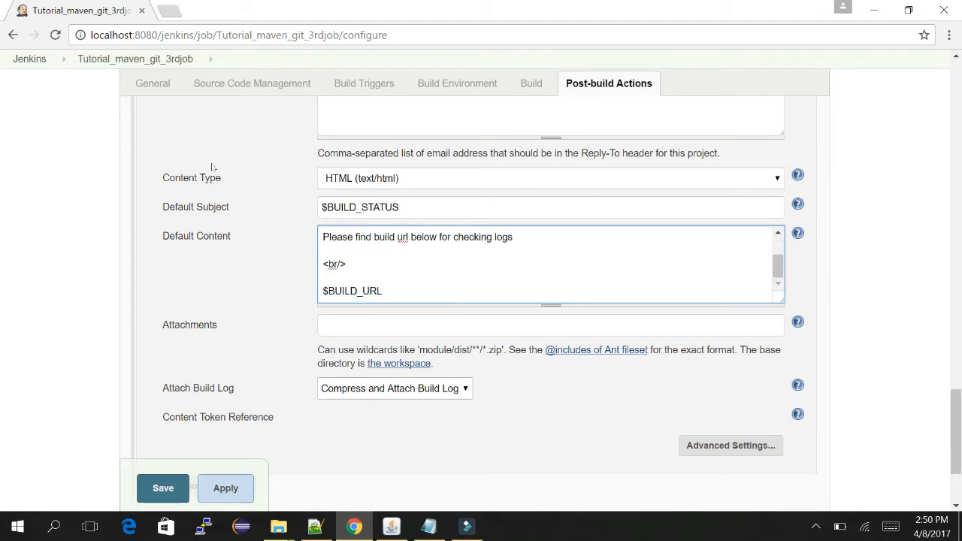
{"action": "left_click", "coordinate": [321, 238]}
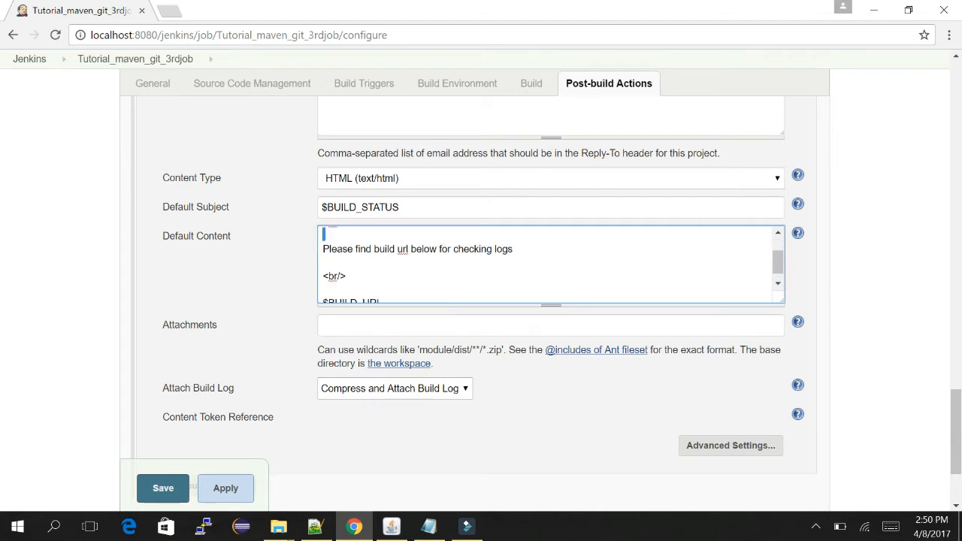
{"action": "left_click_drag", "start_coordinate": [322, 248], "coordinate": [512, 248]}
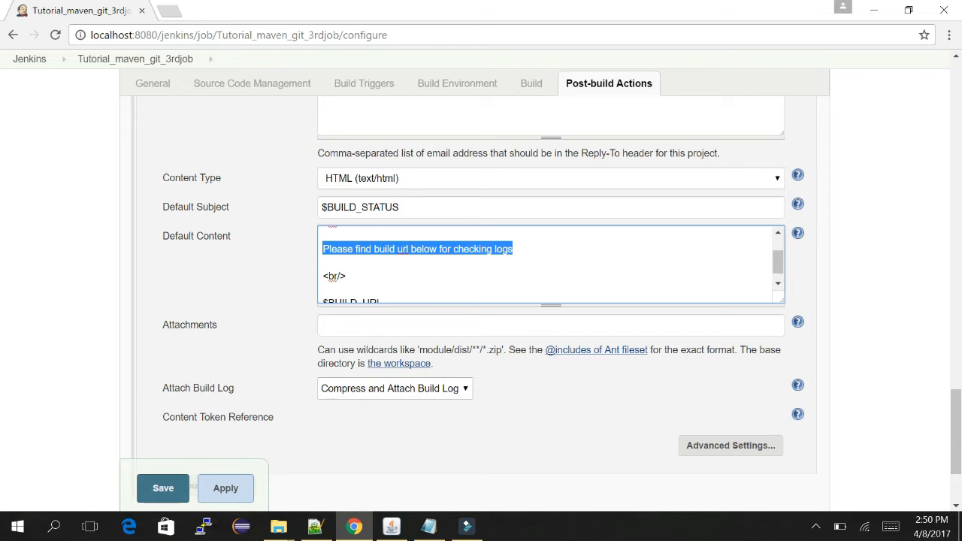
{"action": "left_click", "coordinate": [778, 284]}
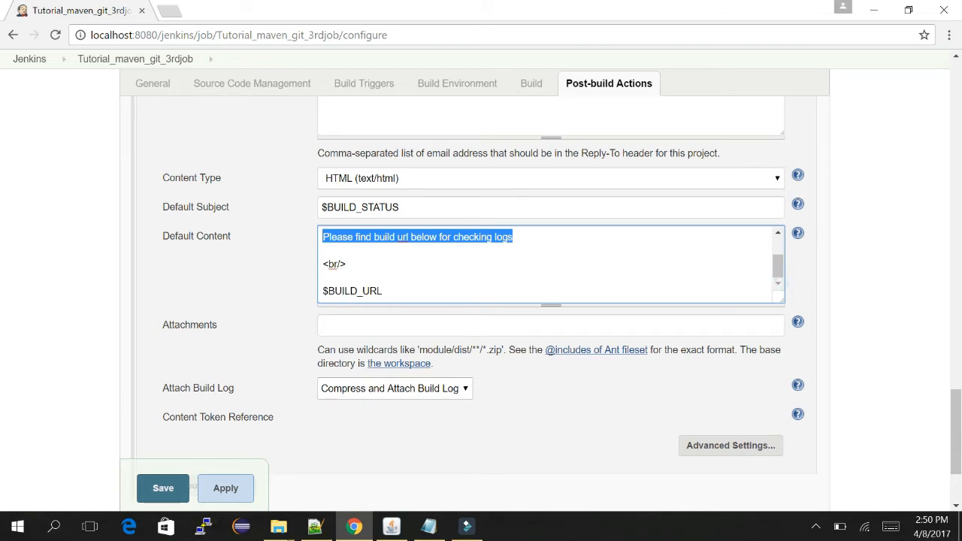
{"action": "triple_click", "coordinate": [353, 263]}
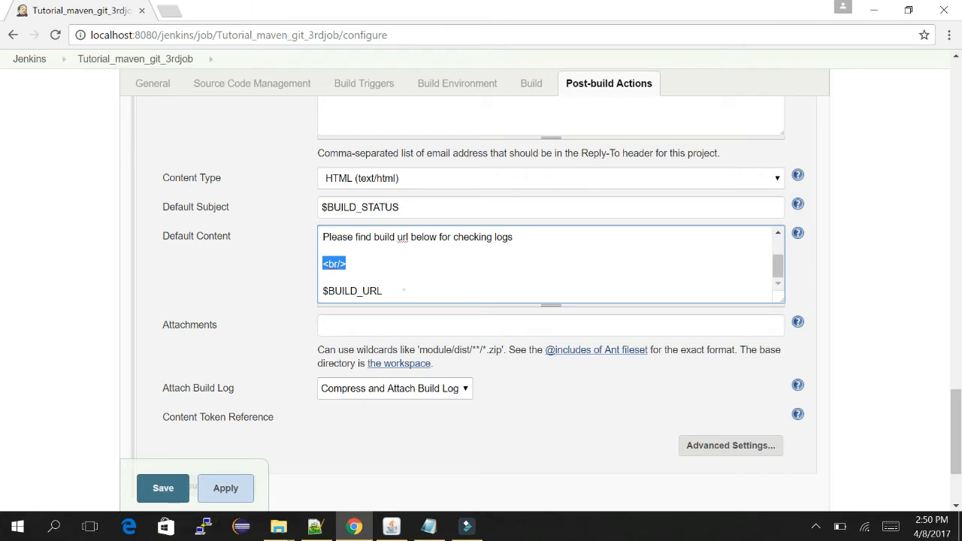
{"action": "left_click_drag", "start_coordinate": [404, 290], "coordinate": [322, 290]}
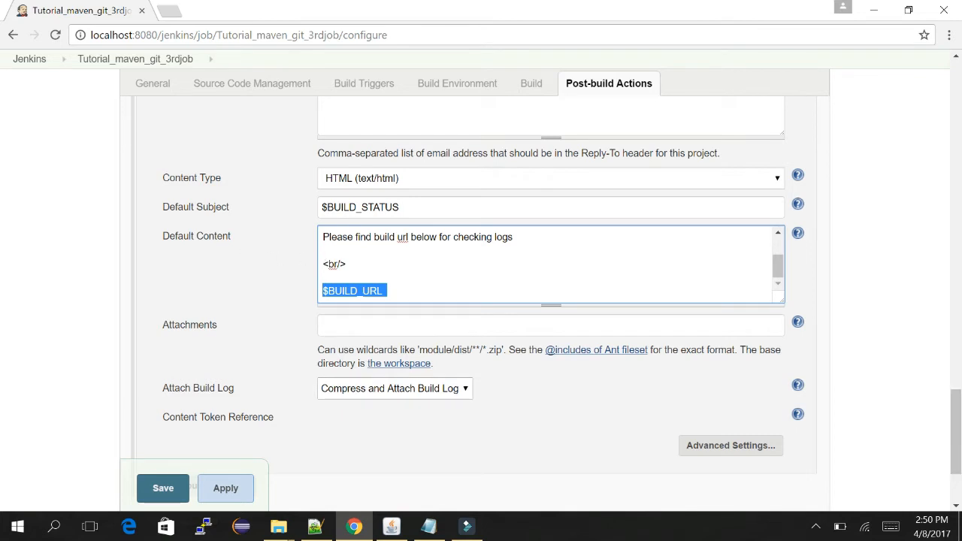
Leave the attachments empty and keep Compress and Attach Build Log as the build log option
{"action": "left_click", "coordinate": [487, 325]}
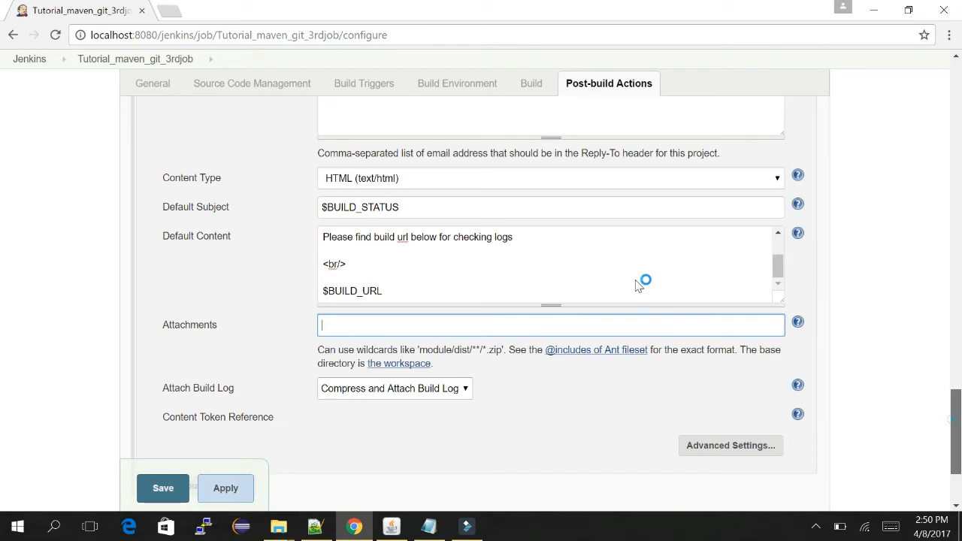
{"action": "scroll", "coordinate": [635, 293], "scroll_direction": "down", "scroll_amount": 3}
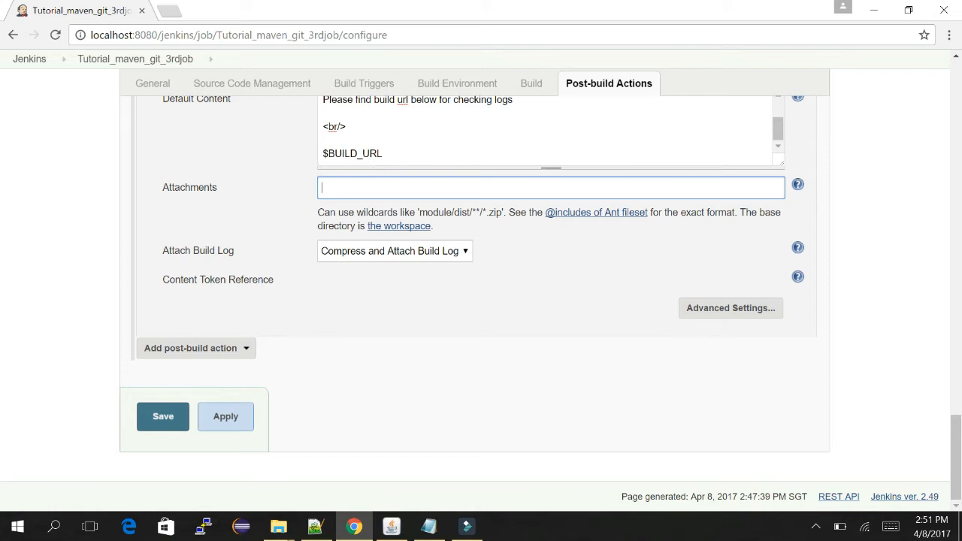
{"action": "left_click", "coordinate": [421, 254]}
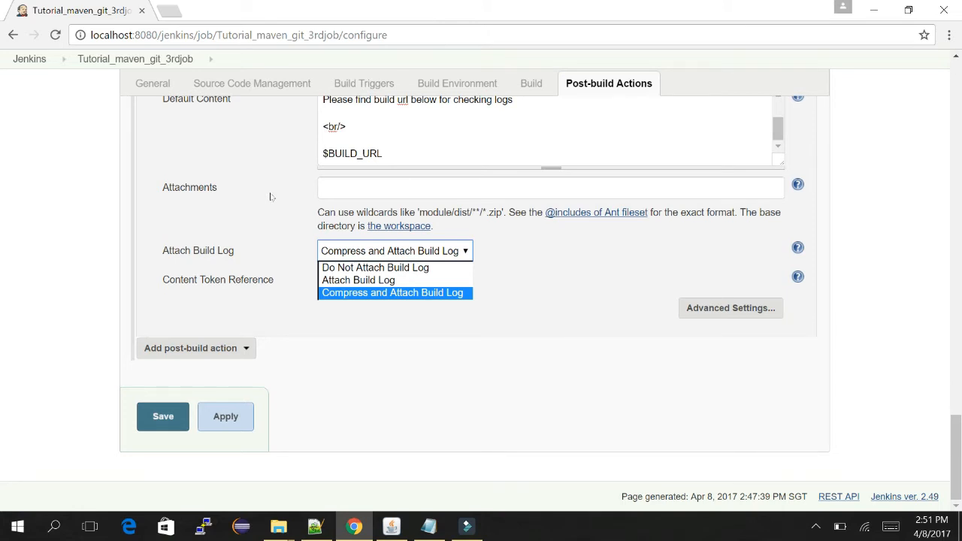
{"action": "left_click", "coordinate": [405, 292]}
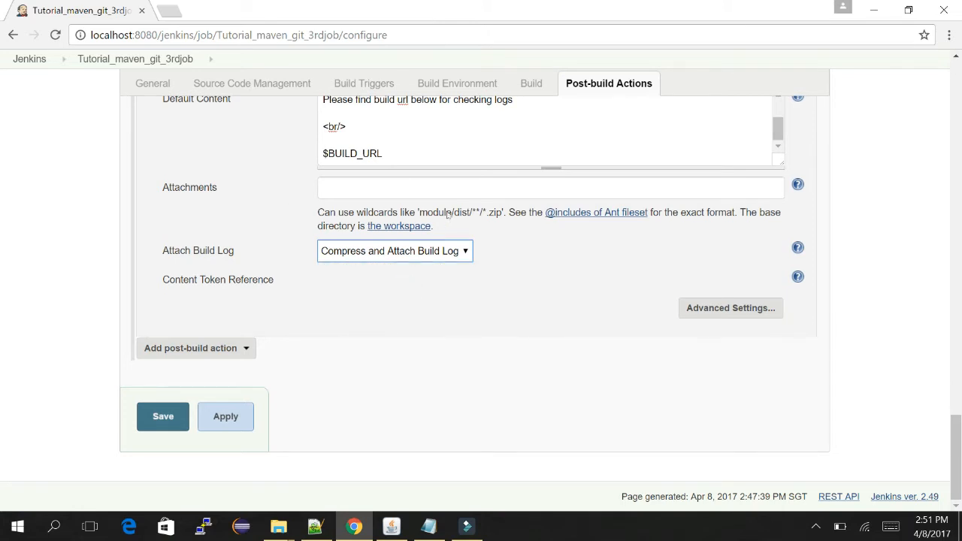
Expand the email notification's advanced settings and remove the Failure - Any trigger
{"action": "left_click", "coordinate": [729, 309]}
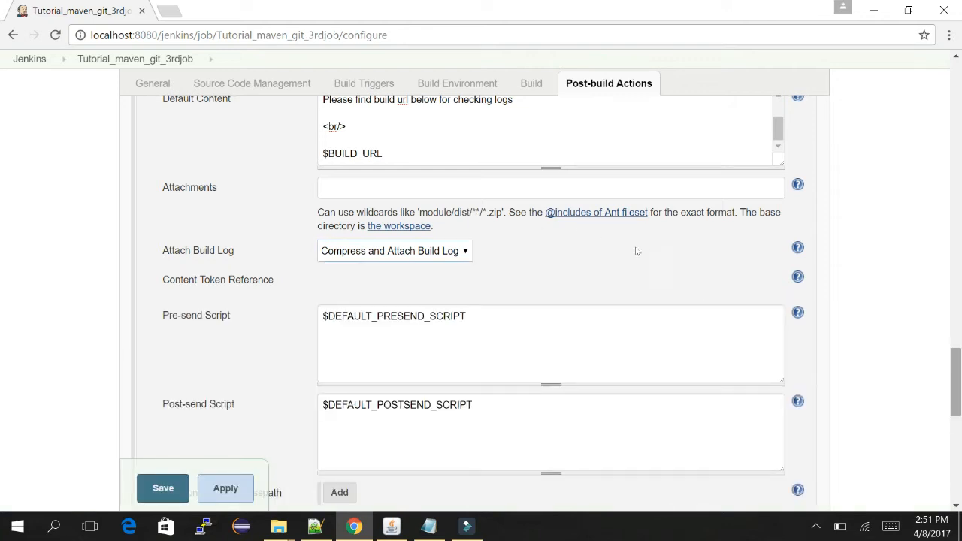
{"action": "scroll", "coordinate": [638, 250], "scroll_direction": "down", "scroll_amount": 4}
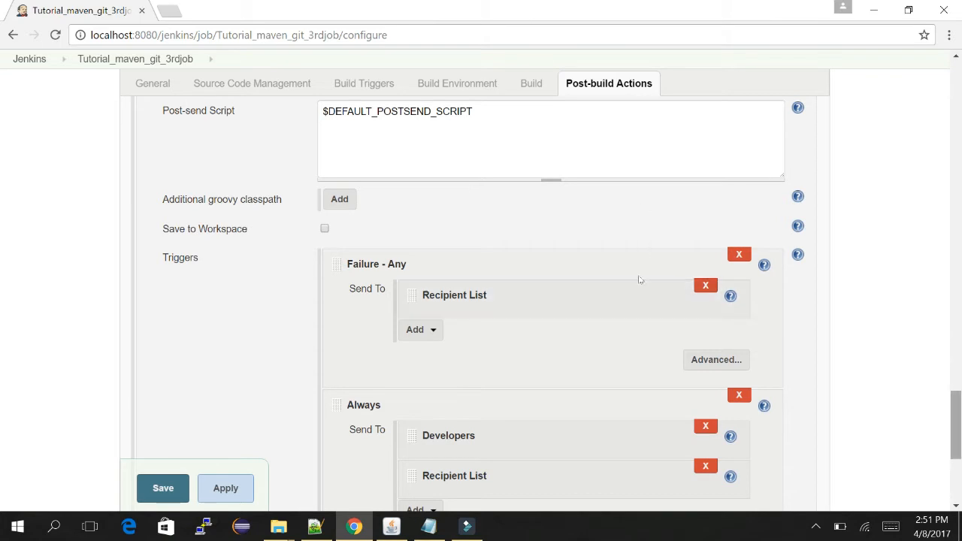
{"action": "scroll", "coordinate": [639, 293], "scroll_direction": "down", "scroll_amount": 1}
{"action": "scroll", "coordinate": [639, 295], "scroll_direction": "down", "scroll_amount": 1}
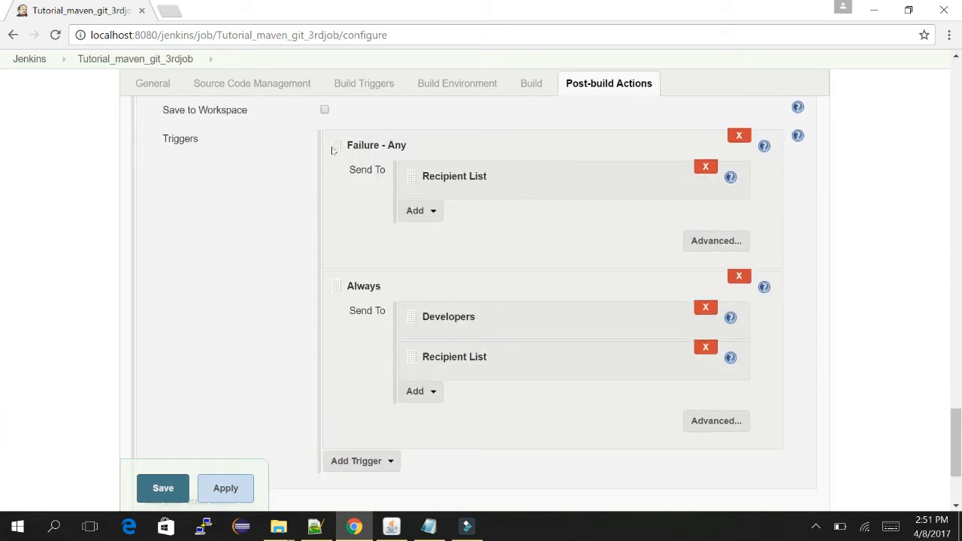
{"action": "left_click", "coordinate": [421, 212]}
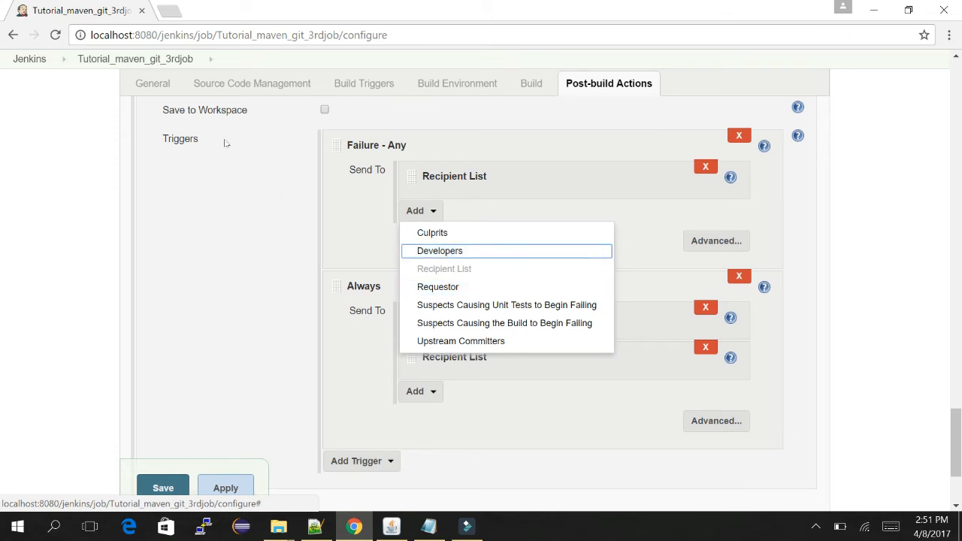
{"action": "key", "text": "Return"}
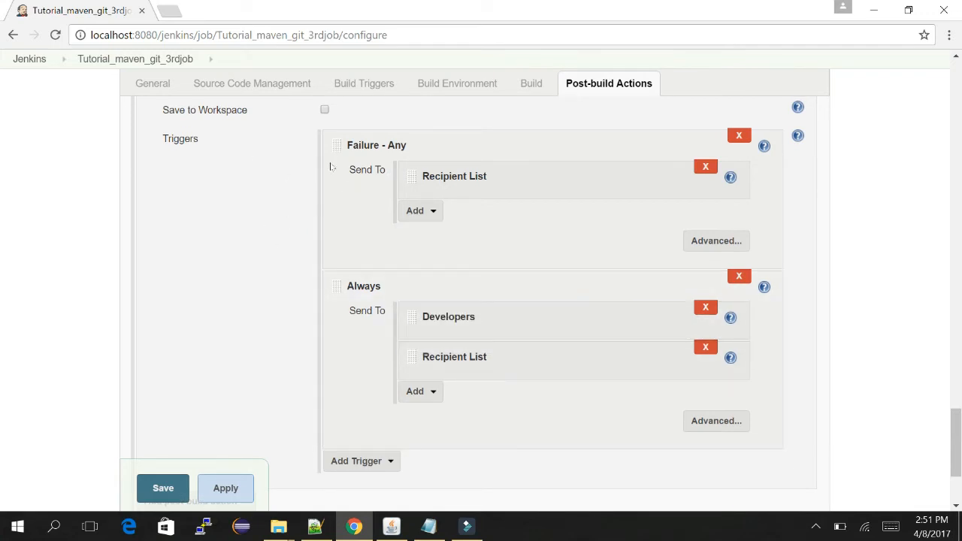
{"action": "left_click", "coordinate": [739, 135]}
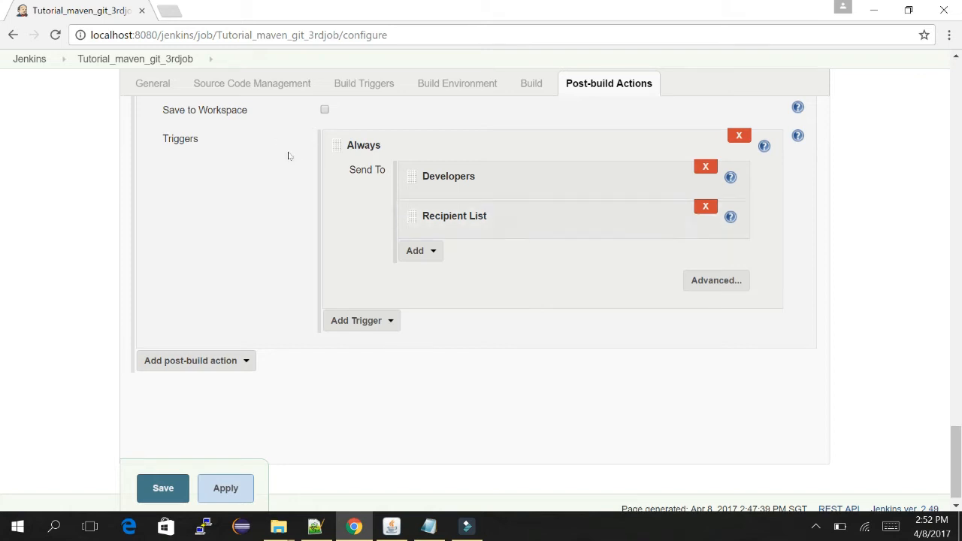
Look over the Editable Email Notification settings from the recipient list down to the Always trigger
{"action": "scroll", "coordinate": [635, 284], "scroll_direction": "up", "scroll_amount": 1}
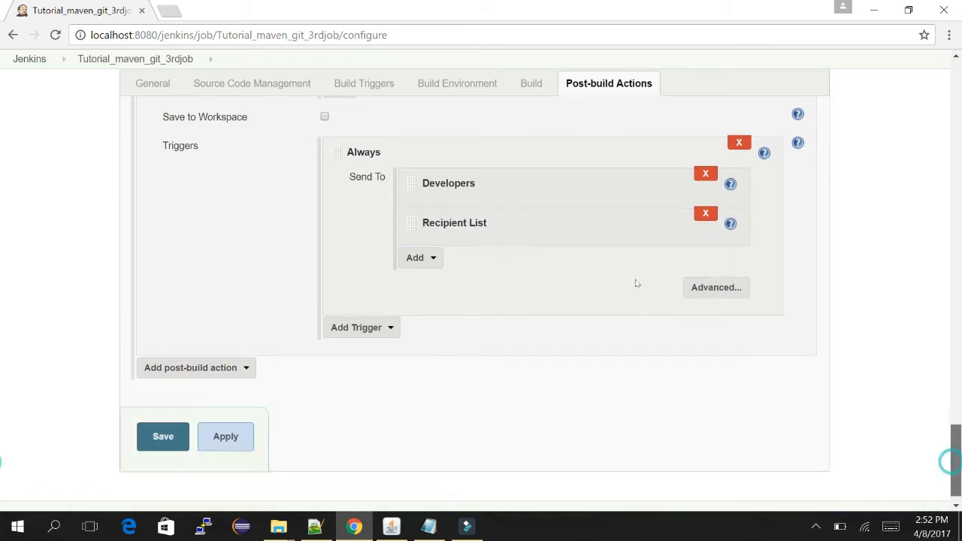
{"action": "scroll", "coordinate": [635, 283], "scroll_direction": "up", "scroll_amount": 5}
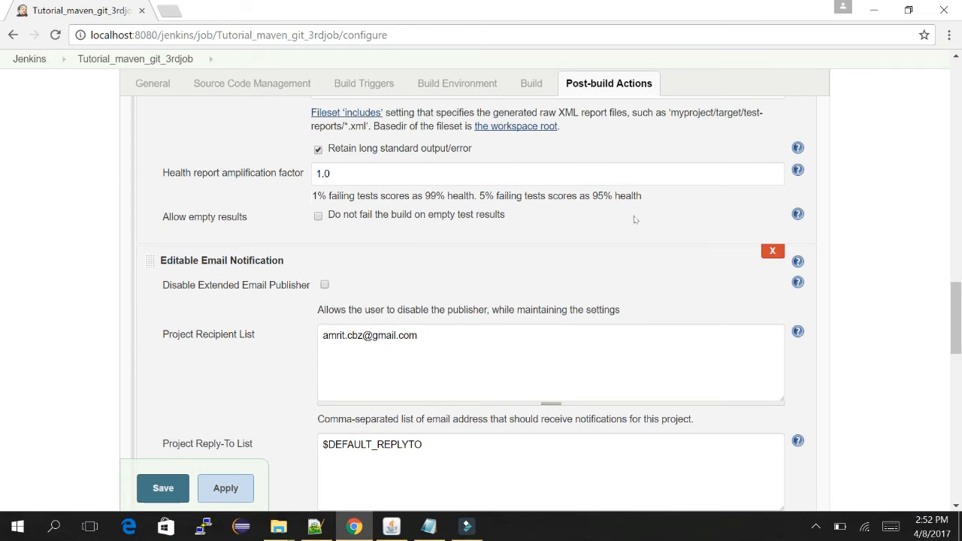
{"action": "scroll", "coordinate": [641, 304], "scroll_direction": "down", "scroll_amount": 5}
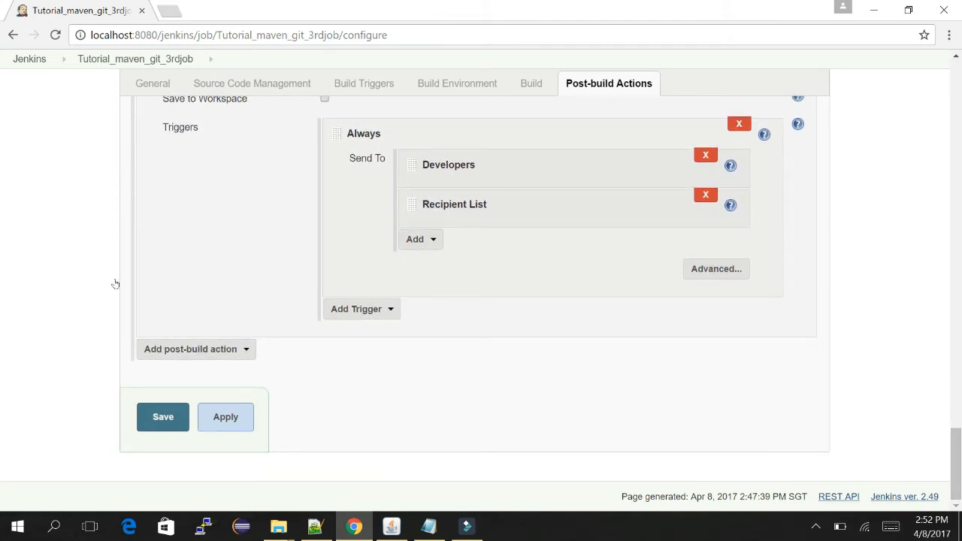
Save the job configuration and open the global Configure System page
{"action": "left_click", "coordinate": [163, 417]}
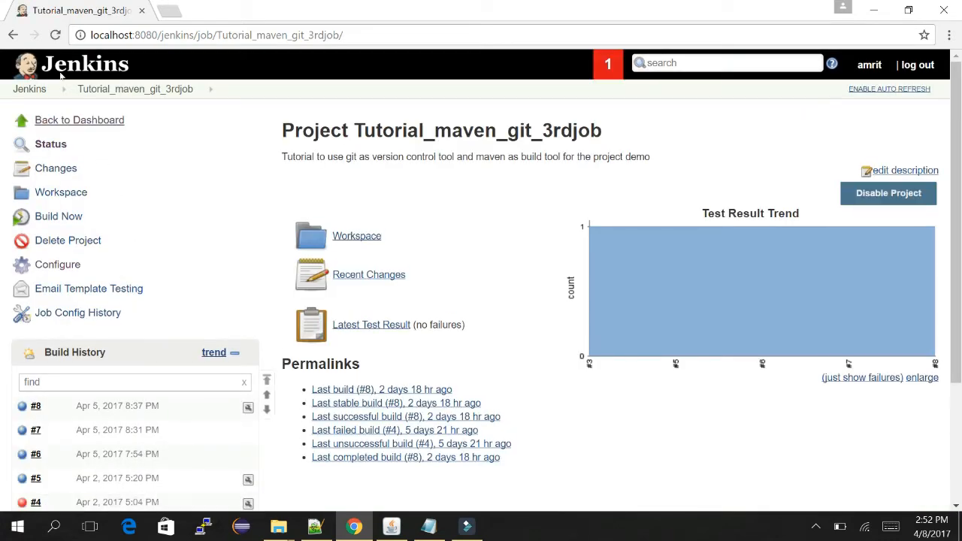
{"action": "left_click", "coordinate": [34, 89]}
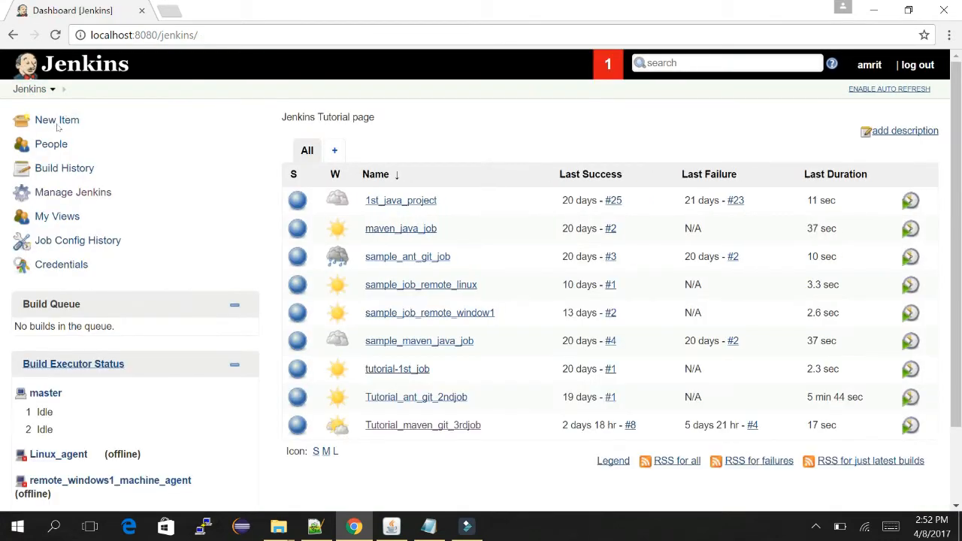
{"action": "left_click", "coordinate": [79, 192]}
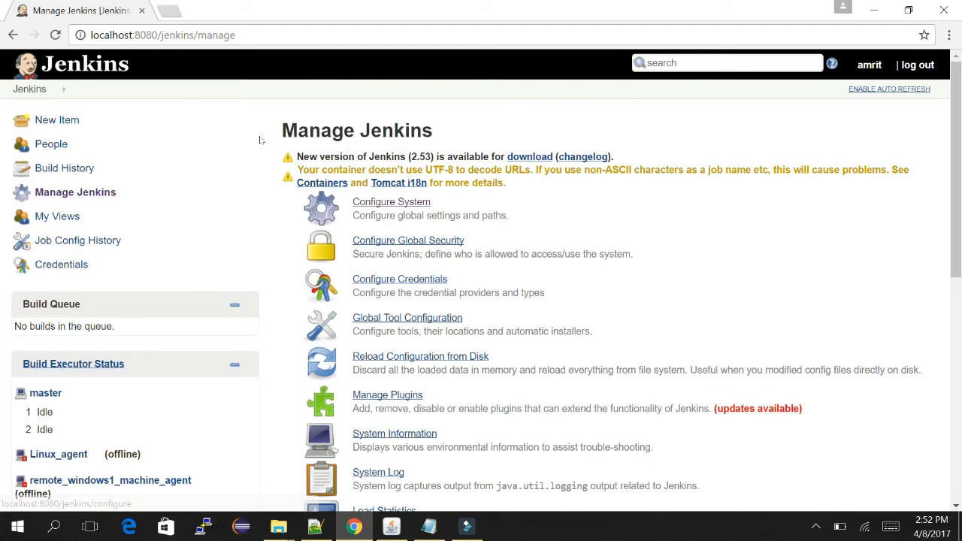
{"action": "left_click", "coordinate": [390, 203]}
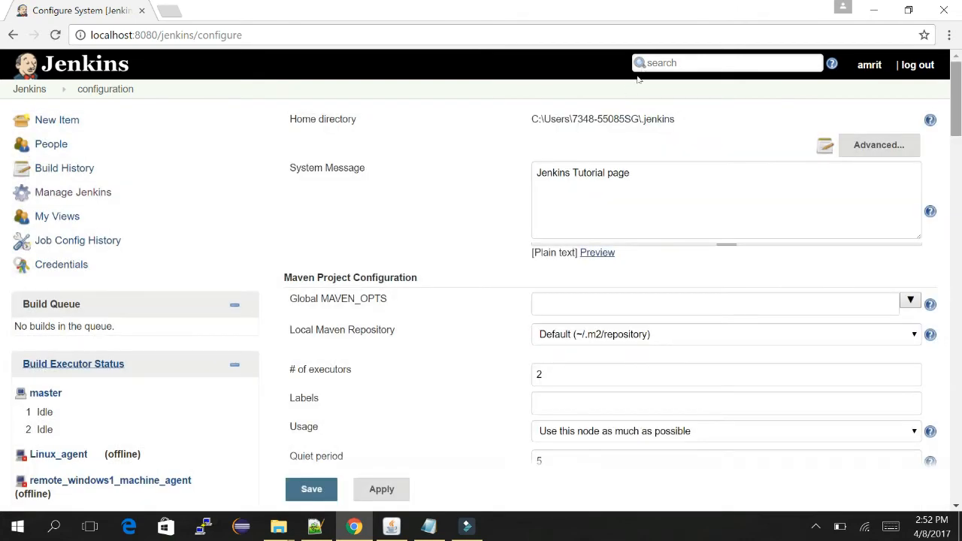
Expand the advanced E-mail Notification settings and review the SMTP server, authentication, SSL and port
{"action": "scroll", "coordinate": [640, 151], "scroll_direction": "down", "scroll_amount": 10}
{"action": "scroll", "coordinate": [641, 225], "scroll_direction": "down", "scroll_amount": 15}
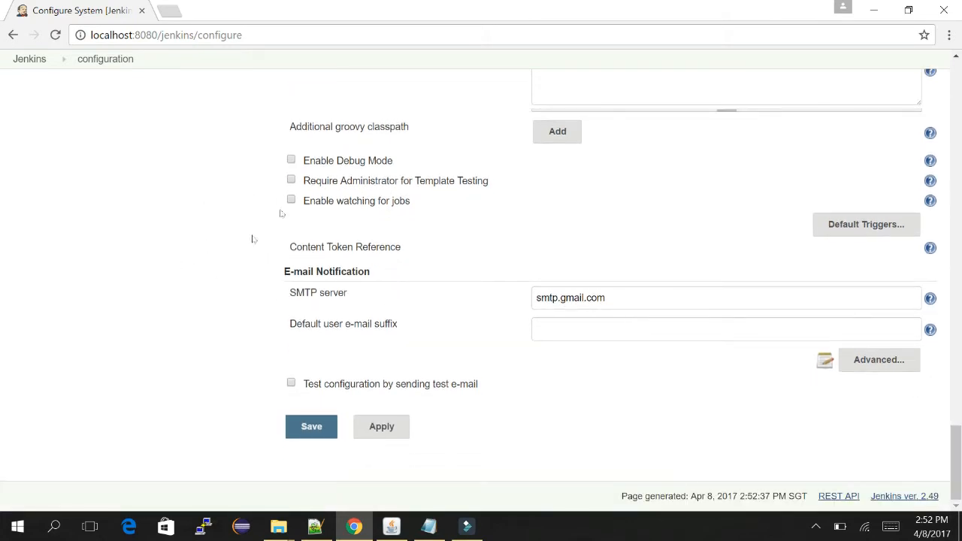
{"action": "left_click", "coordinate": [879, 359]}
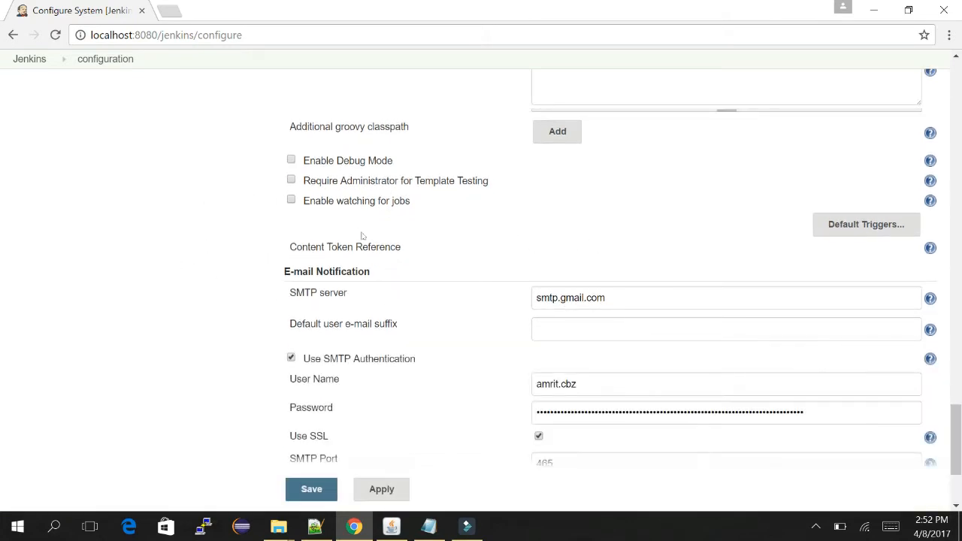
{"action": "scroll", "coordinate": [640, 293], "scroll_direction": "down", "scroll_amount": 3}
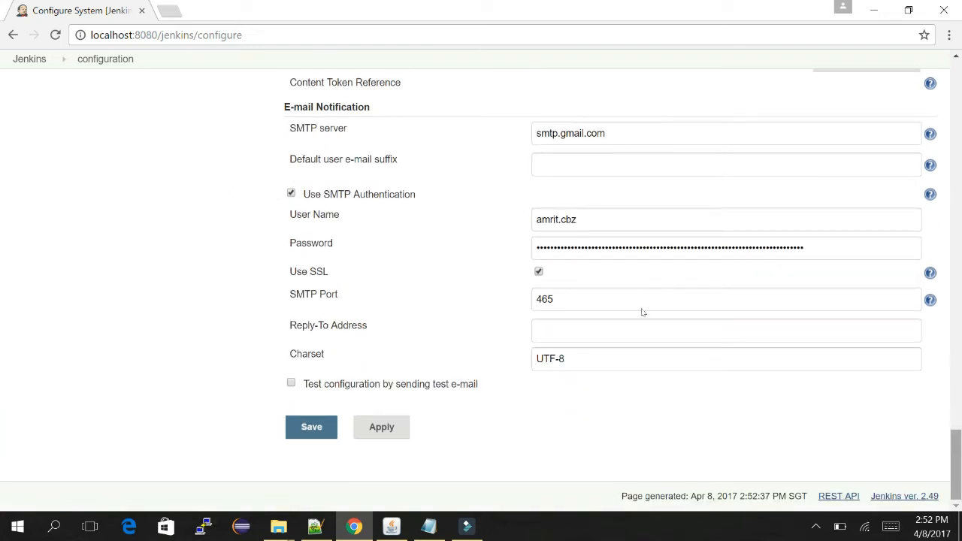
Expand the advanced Extended E-mail Notification settings and check the SMTP user name, password and port fields
{"action": "scroll", "coordinate": [640, 311], "scroll_direction": "up", "scroll_amount": 4}
{"action": "scroll", "coordinate": [635, 263], "scroll_direction": "up", "scroll_amount": 7}
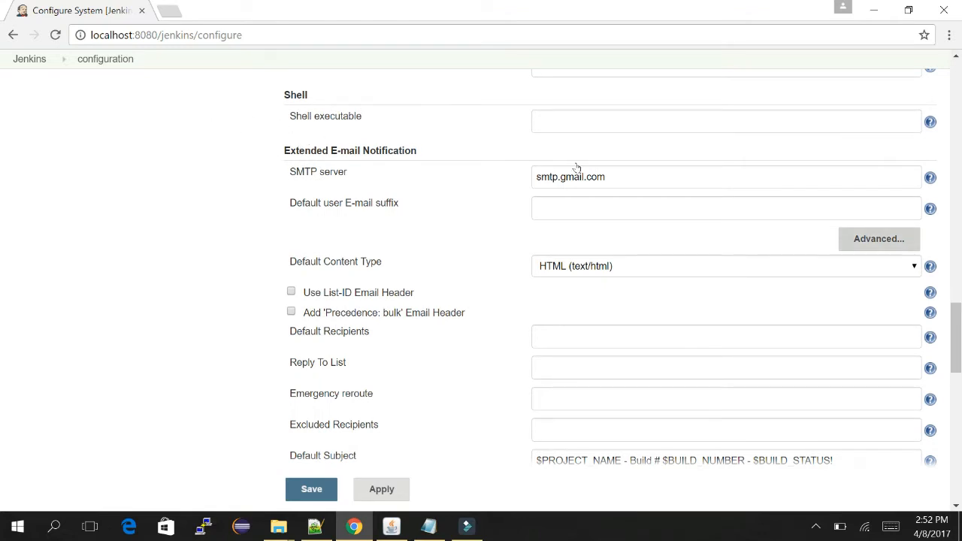
{"action": "left_click", "coordinate": [864, 240]}
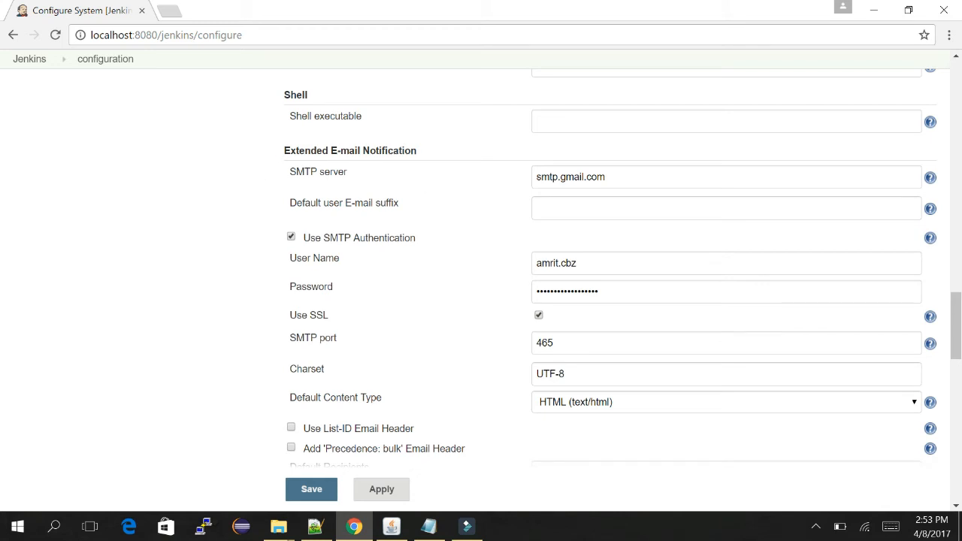
{"action": "left_click", "coordinate": [594, 265]}
{"action": "left_click", "coordinate": [579, 308]}
{"action": "left_click", "coordinate": [576, 347]}
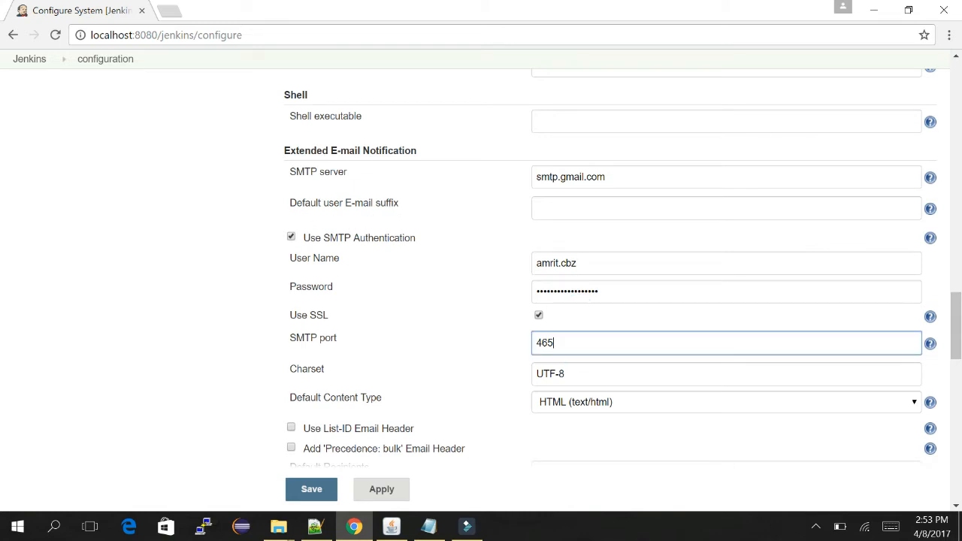
Review the Extended E-mail Notification's default content type, subject and content, and save the system configuration
{"action": "scroll", "coordinate": [639, 210], "scroll_direction": "down", "scroll_amount": 2}
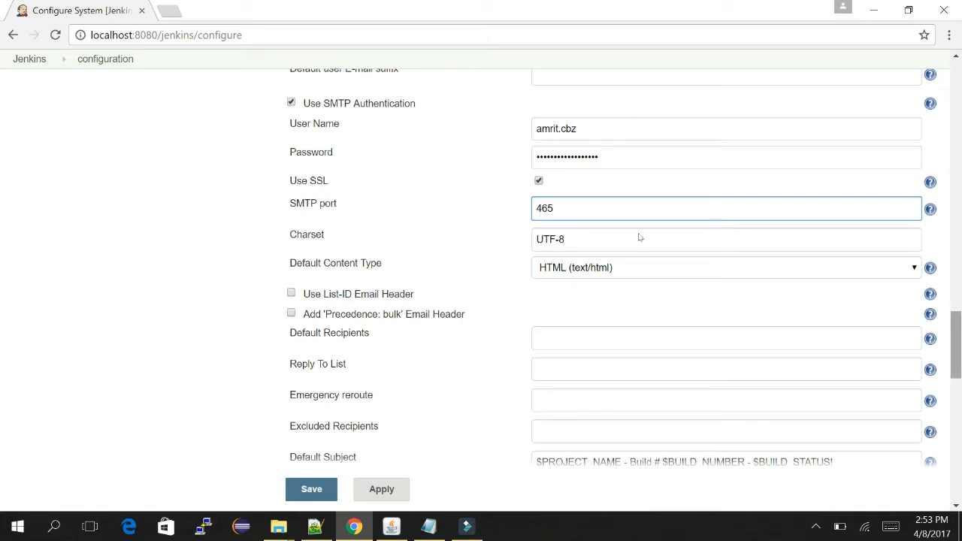
{"action": "scroll", "coordinate": [640, 238], "scroll_direction": "down", "scroll_amount": 3}
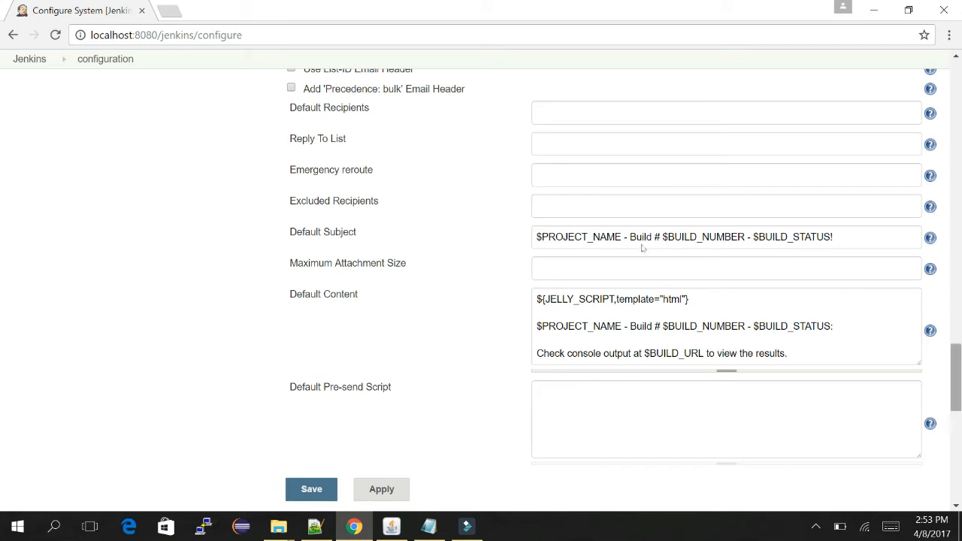
{"action": "scroll", "coordinate": [640, 256], "scroll_direction": "down", "scroll_amount": 2}
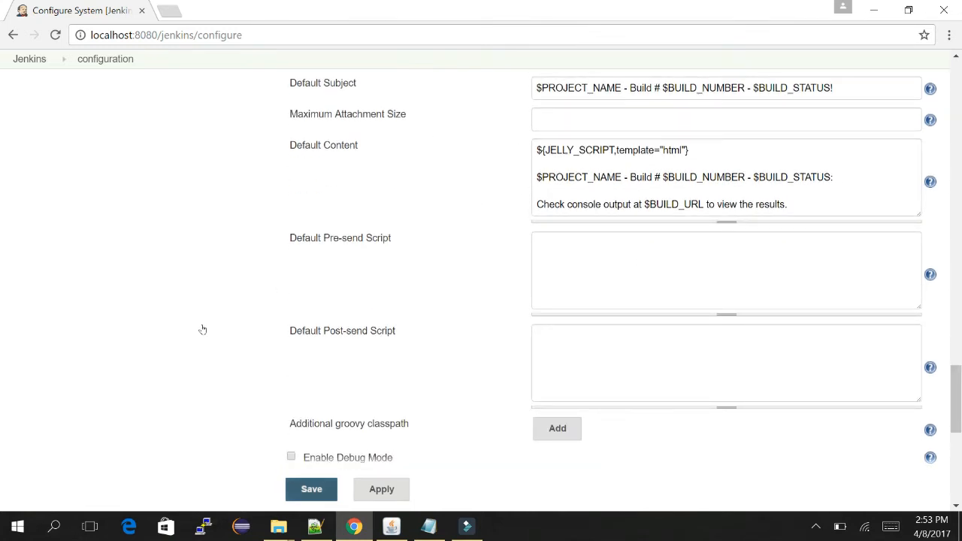
{"action": "key", "text": "Return"}
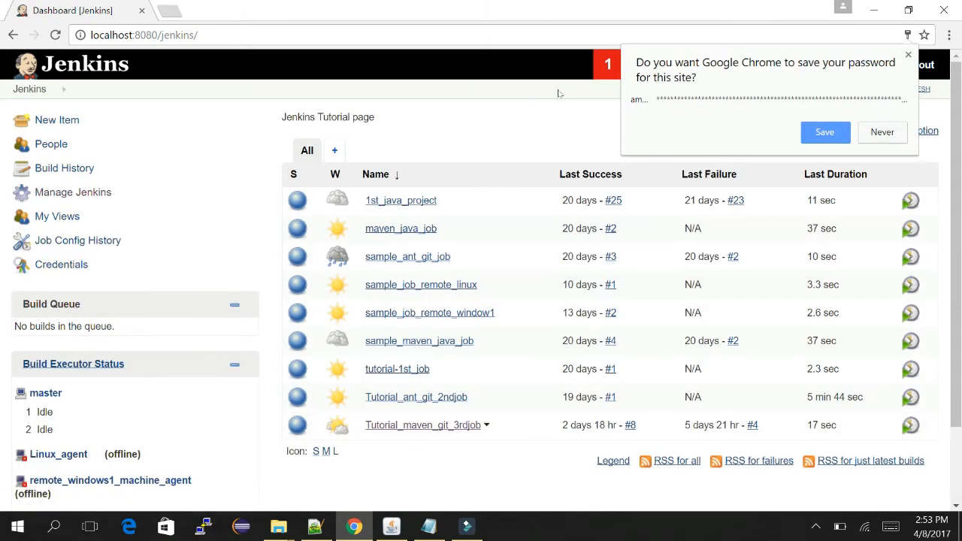
Let Chrome store the site password and close its sign-in window without signing in
{"action": "key", "text": "Return"}
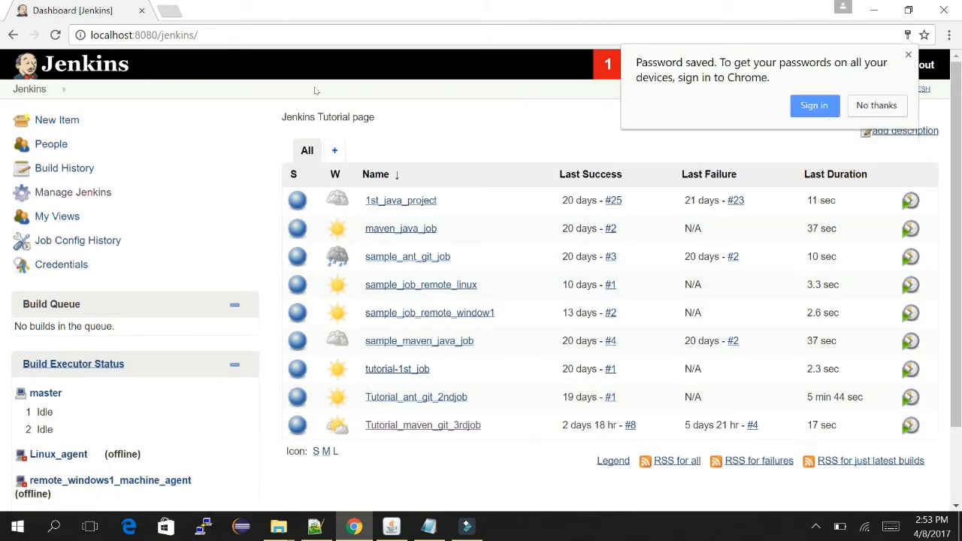
{"action": "left_click", "coordinate": [815, 106]}
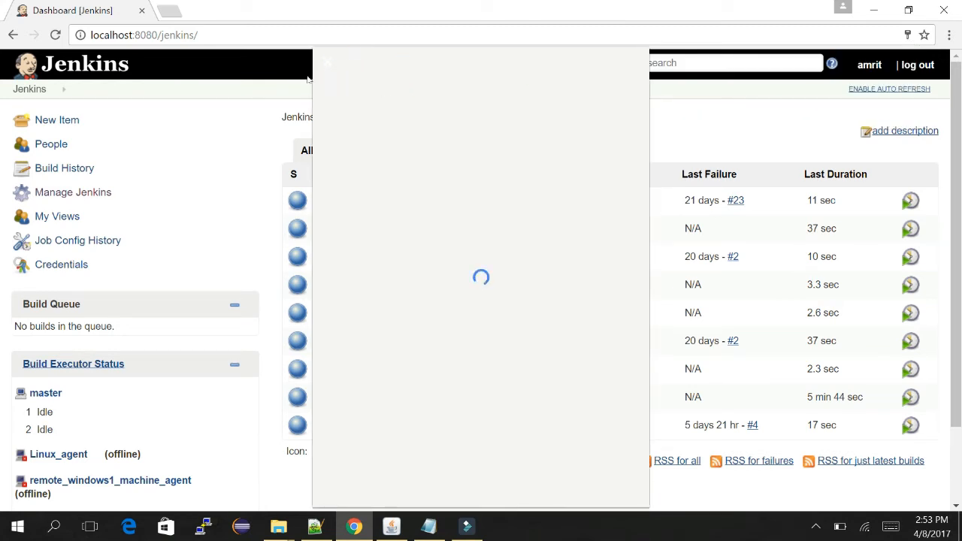
{"action": "left_click", "coordinate": [327, 62]}
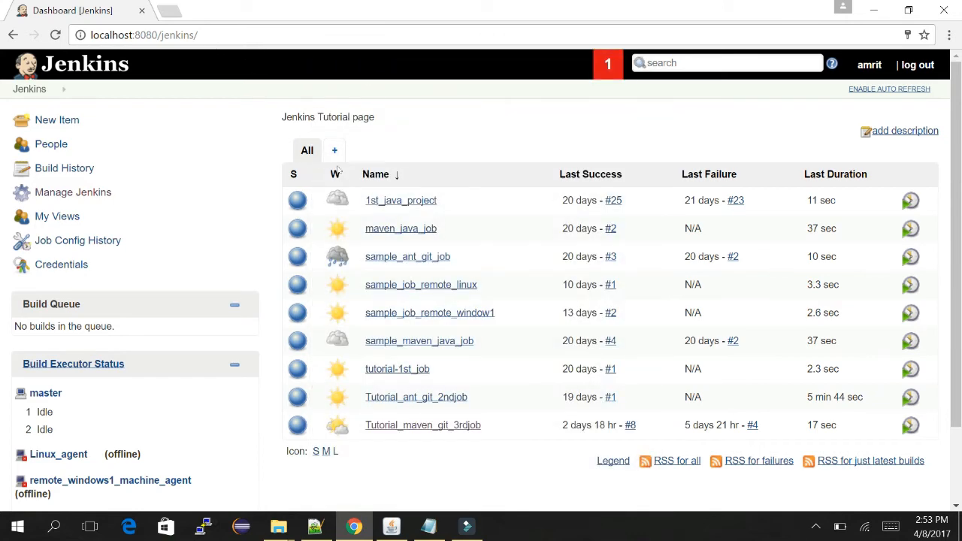
Start a new build of Tutorial_maven_git_3rdjob and open its notification email in Gmail in a new tab
{"action": "left_click", "coordinate": [424, 427]}
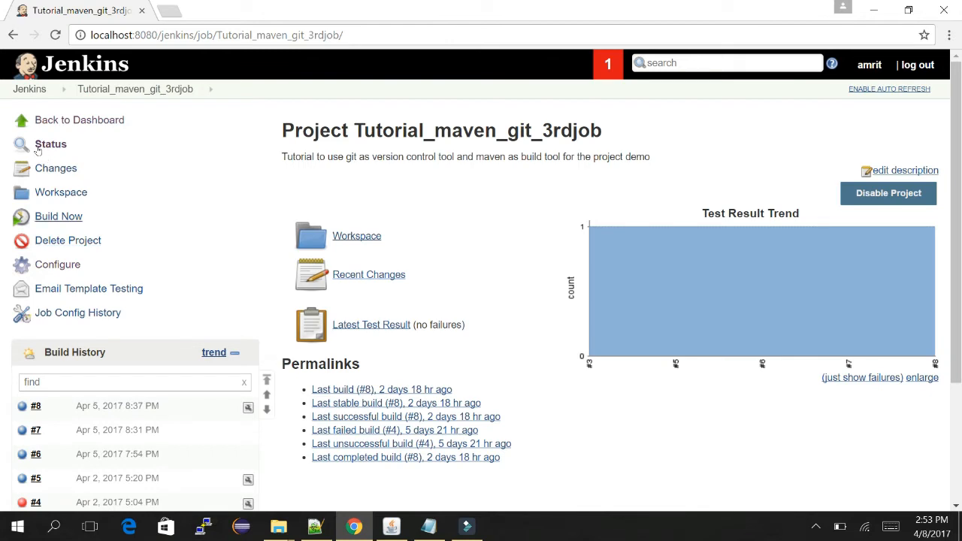
{"action": "left_click", "coordinate": [58, 217]}
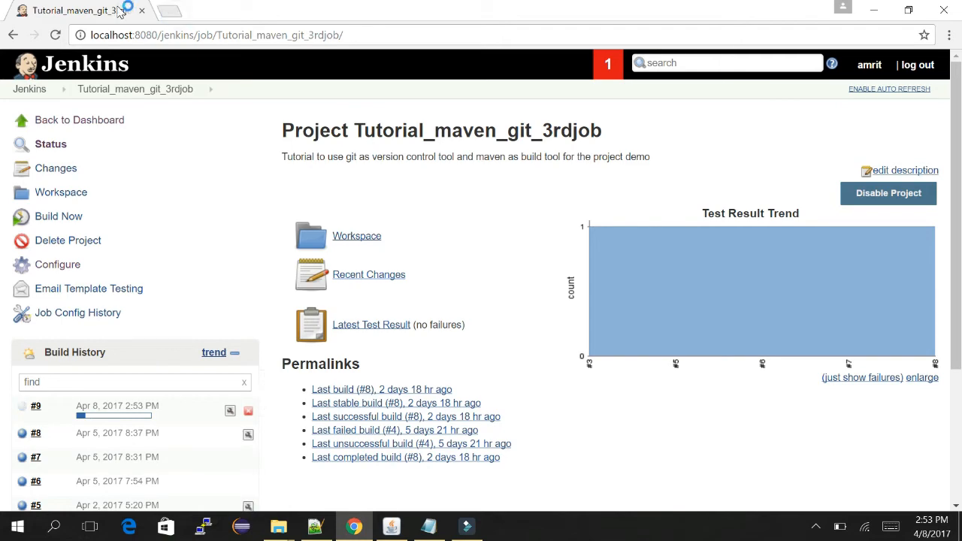
{"action": "key", "text": "ctrl+t"}
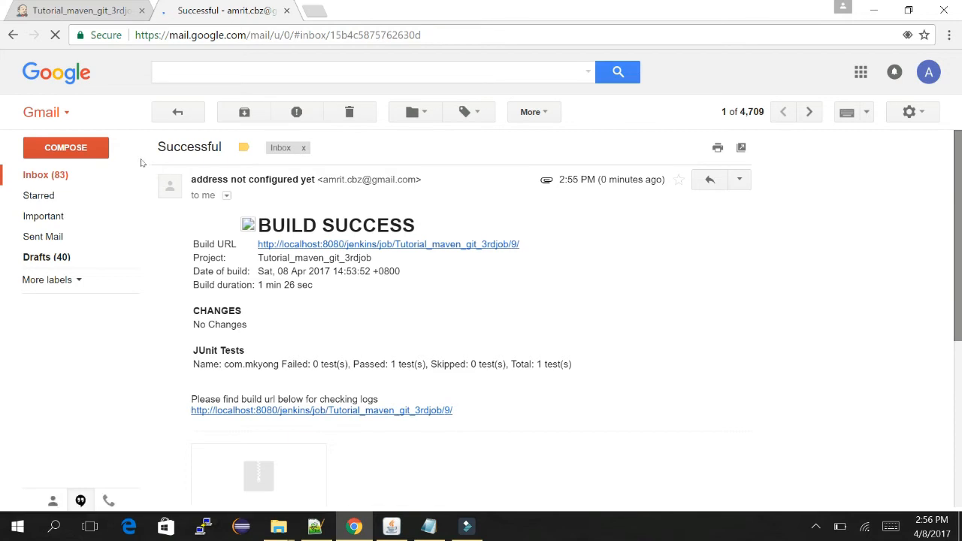
Return from the console output of build #9 to the Tutorial_maven_git_3rdjob page and open the job's configuration
{"action": "left_click", "coordinate": [51, 9]}
{"action": "left_click", "coordinate": [144, 62]}
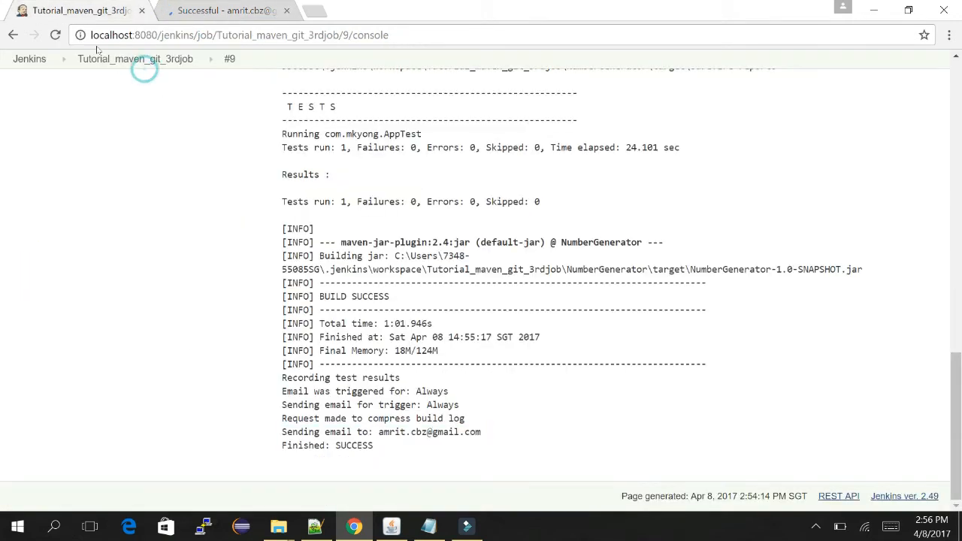
{"action": "left_click", "coordinate": [166, 6]}
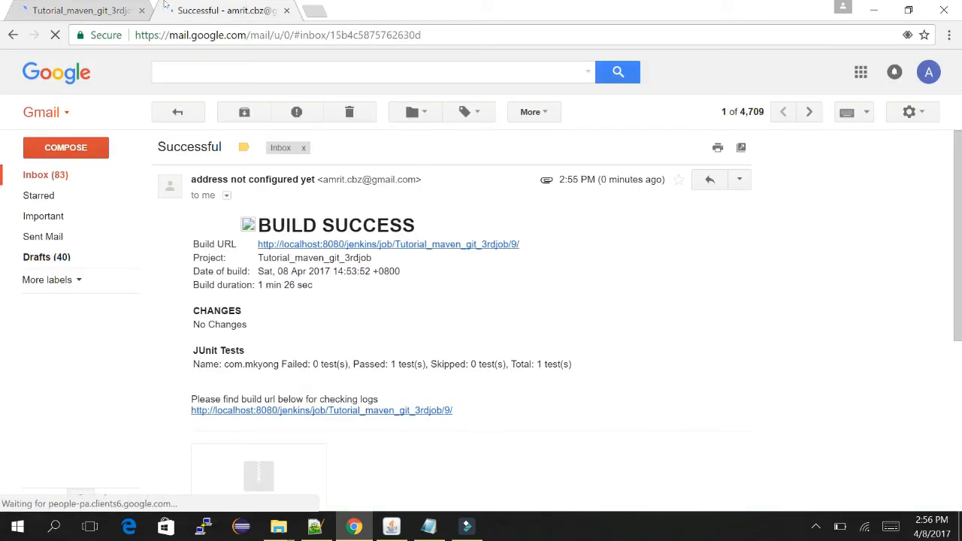
{"action": "left_click", "coordinate": [82, 8]}
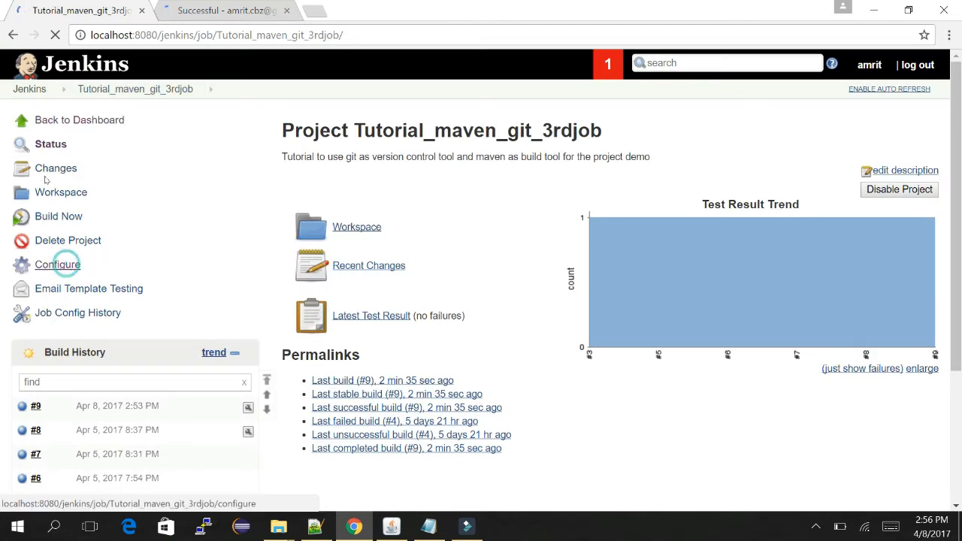
Show the header details of the build email in Gmail and highlight its subject
{"action": "left_click", "coordinate": [172, 6]}
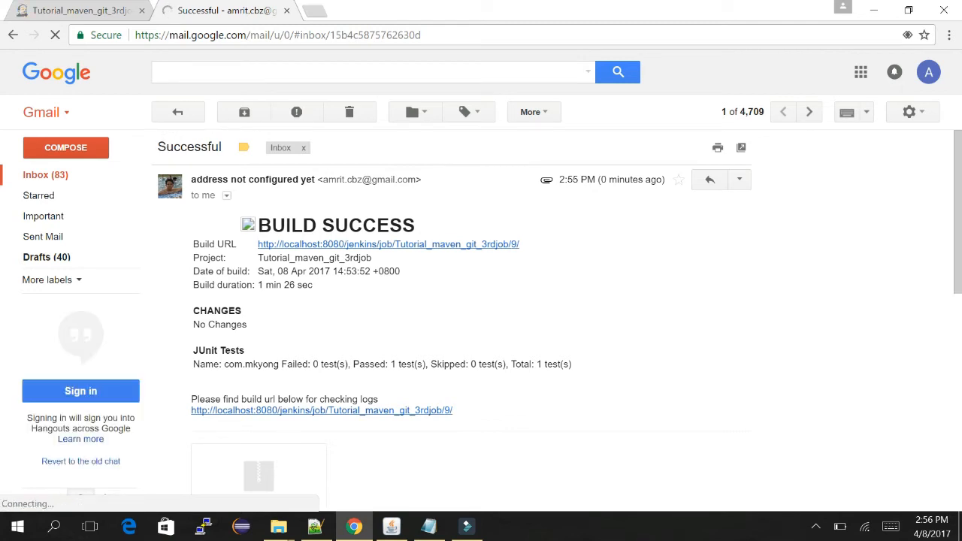
{"action": "left_click", "coordinate": [226, 195]}
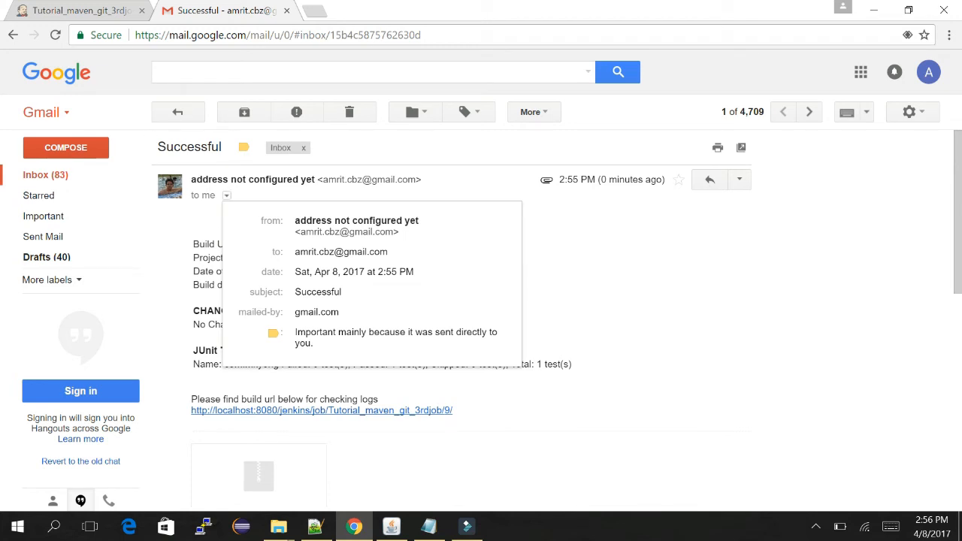
{"action": "double_click", "coordinate": [317, 292]}
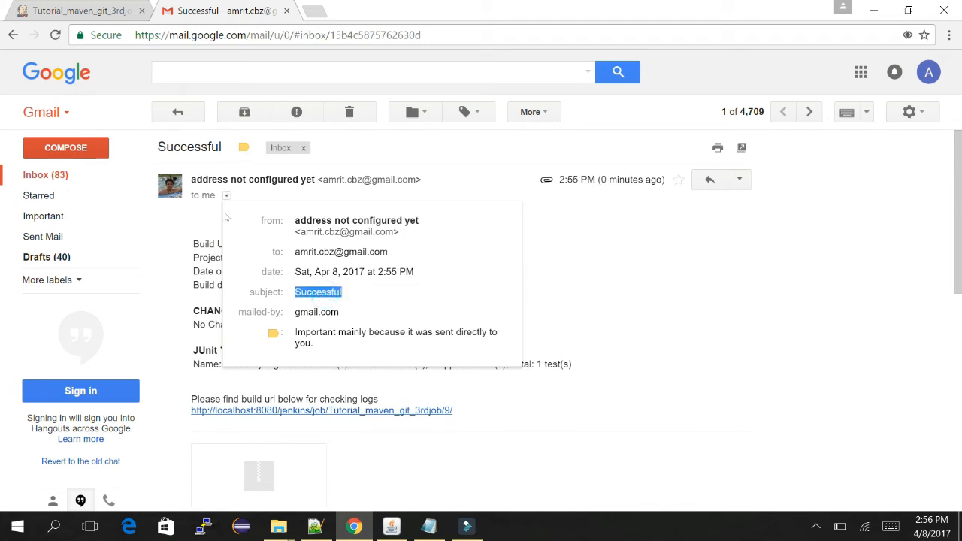
Check the Default Subject and recipient list in the job's Editable Email Notification settings in Jenkins
{"action": "left_click", "coordinate": [75, 10]}
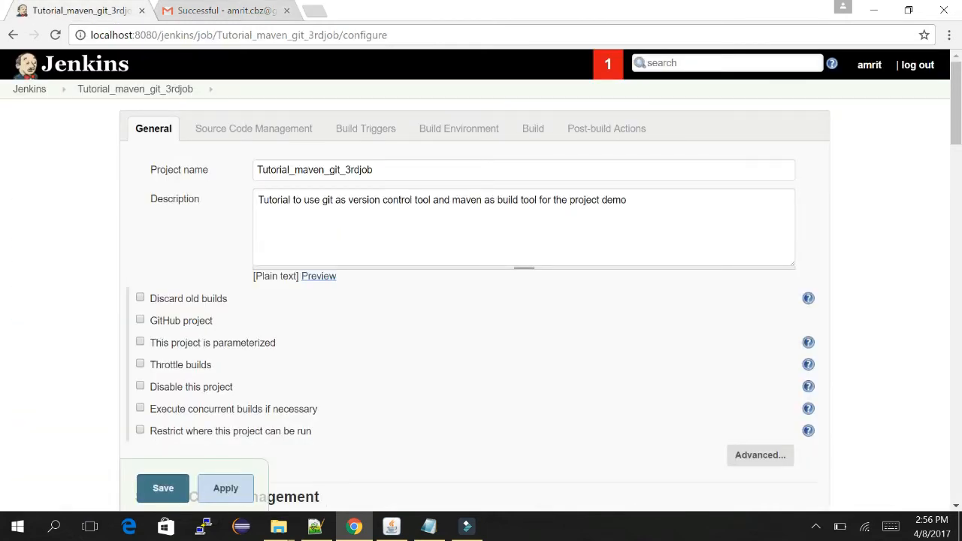
{"action": "key", "text": "End"}
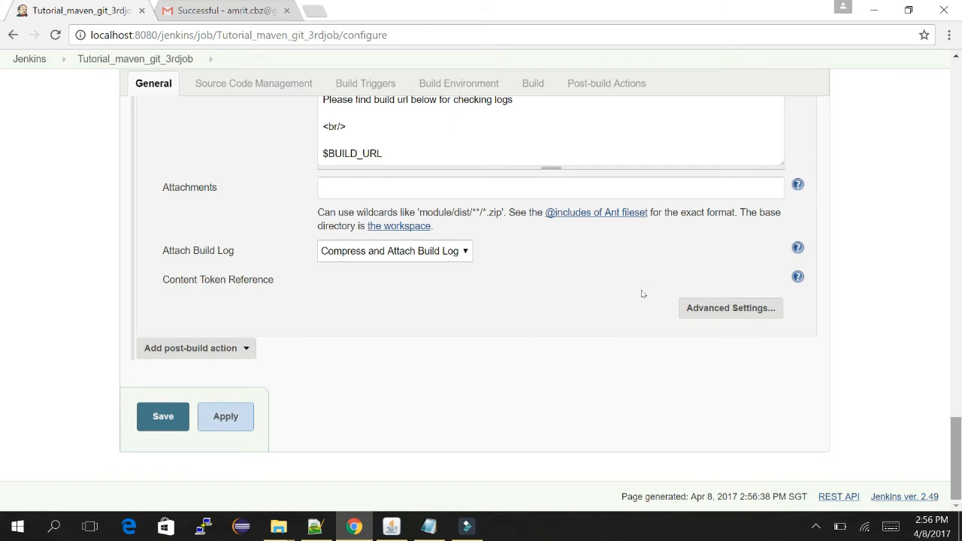
{"action": "scroll", "coordinate": [637, 271], "scroll_direction": "up", "scroll_amount": 5}
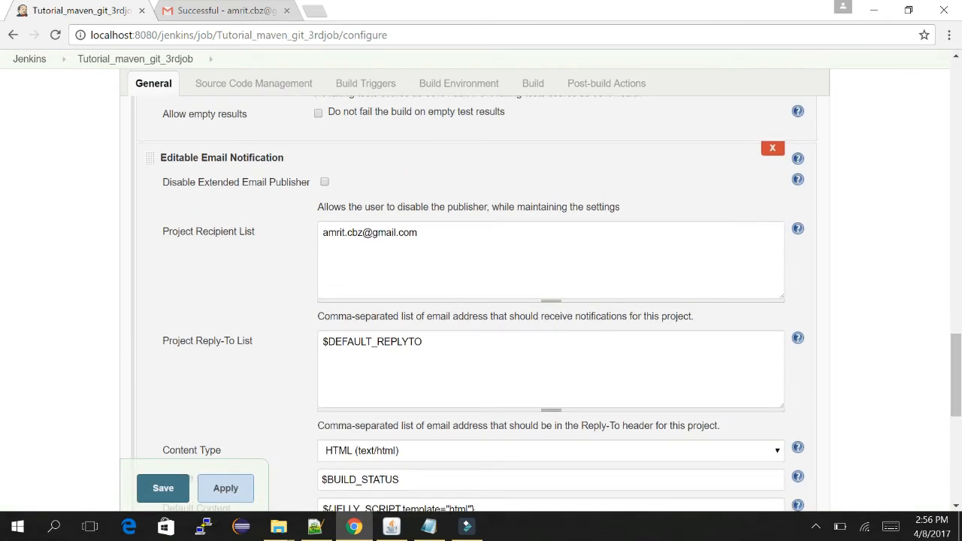
{"action": "scroll", "coordinate": [646, 248], "scroll_direction": "down", "scroll_amount": 1}
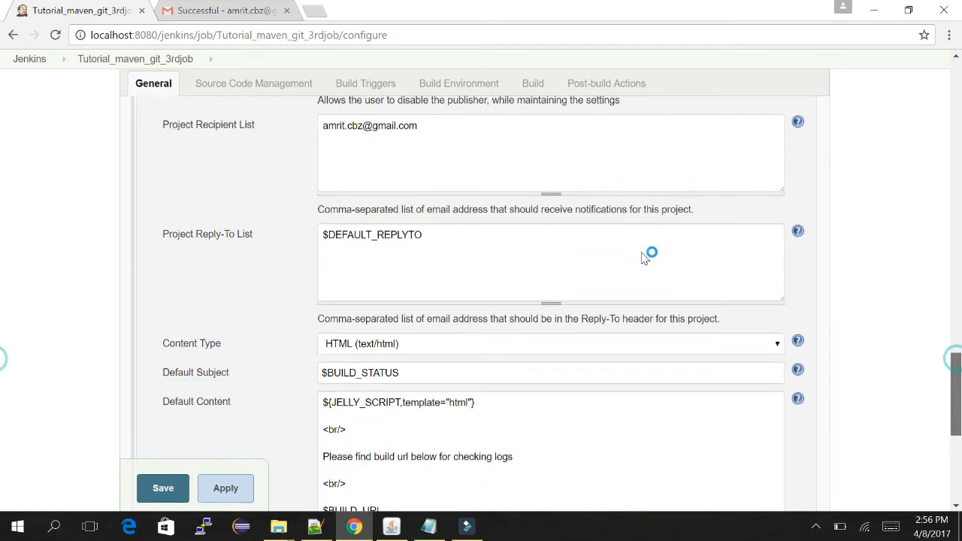
Highlight the recipient address in the Gmail message's header details and close the details
{"action": "left_click", "coordinate": [207, 6]}
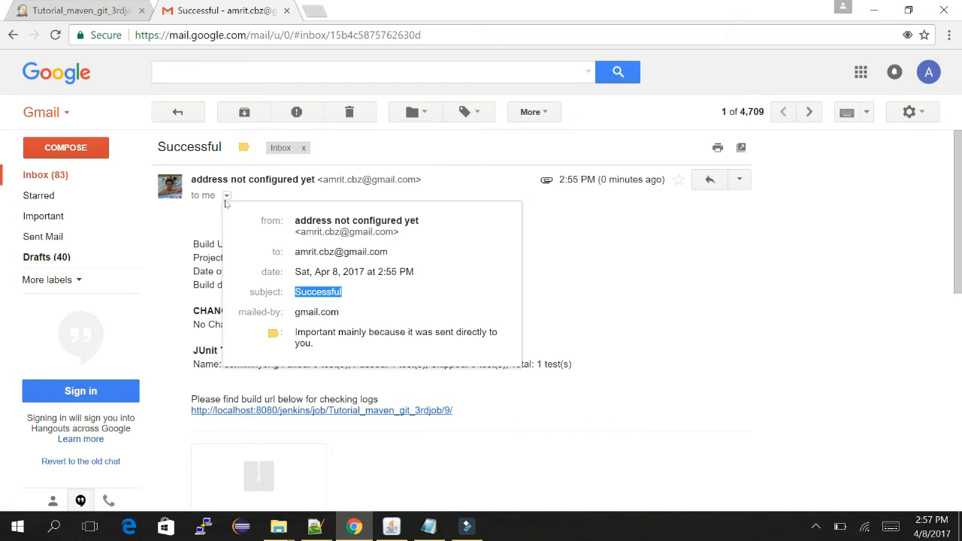
{"action": "left_click_drag", "start_coordinate": [358, 252], "coordinate": [309, 252]}
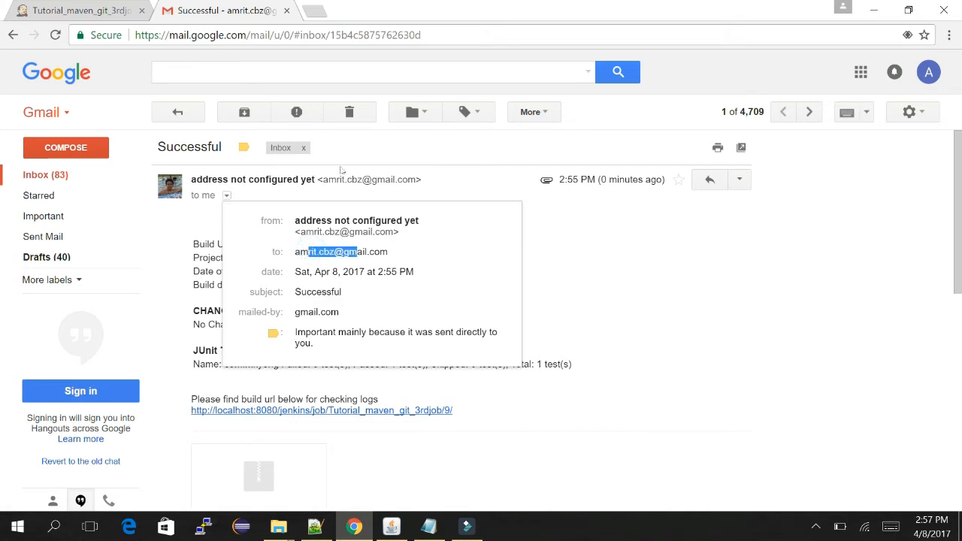
{"action": "left_click", "coordinate": [607, 260]}
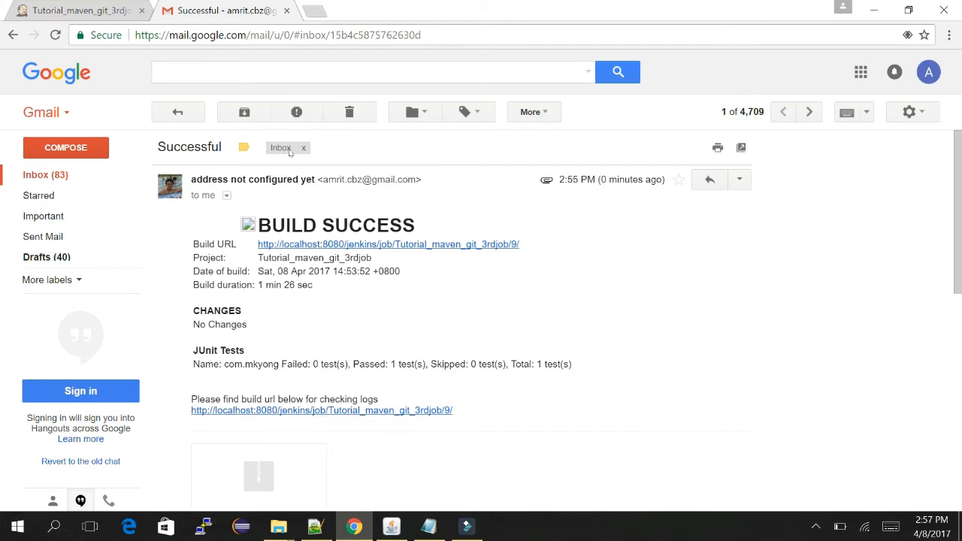
Highlight the build result heading in the email body and look through the rest of the message
{"action": "left_click_drag", "start_coordinate": [433, 224], "coordinate": [257, 225]}
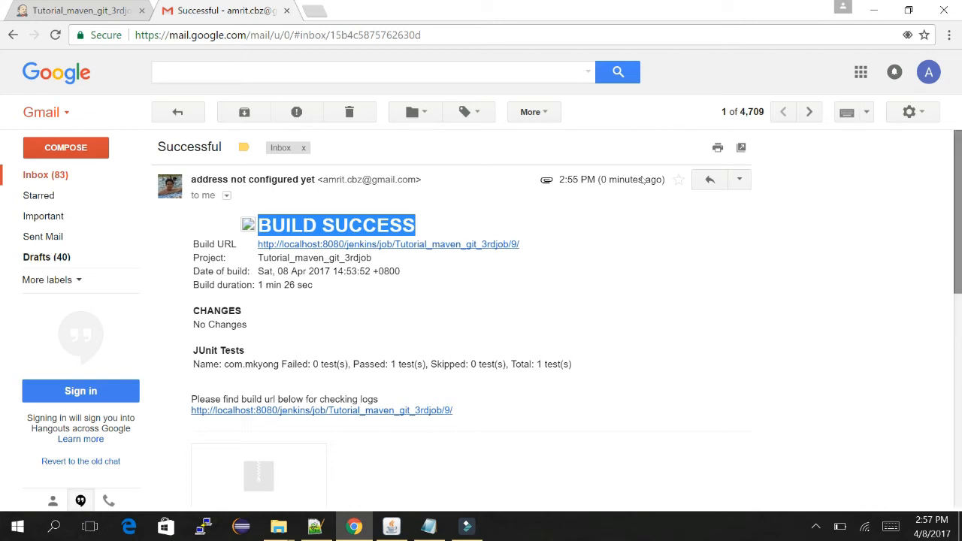
{"action": "scroll", "coordinate": [640, 185], "scroll_direction": "down", "scroll_amount": 3}
{"action": "scroll", "coordinate": [640, 181], "scroll_direction": "up", "scroll_amount": 3}
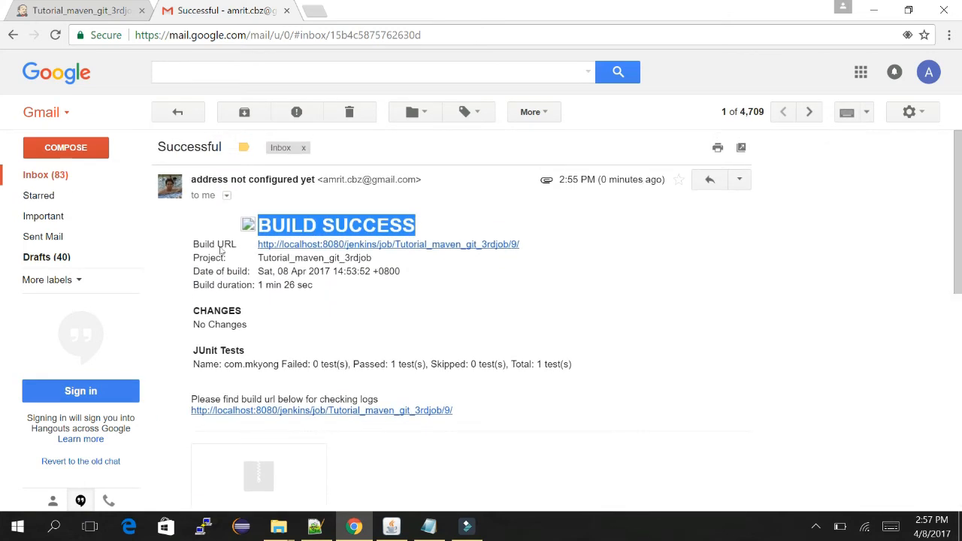
Compare the Default Content in the job's Jenkins email settings with the body of the build email in Gmail
{"action": "left_click", "coordinate": [67, 6]}
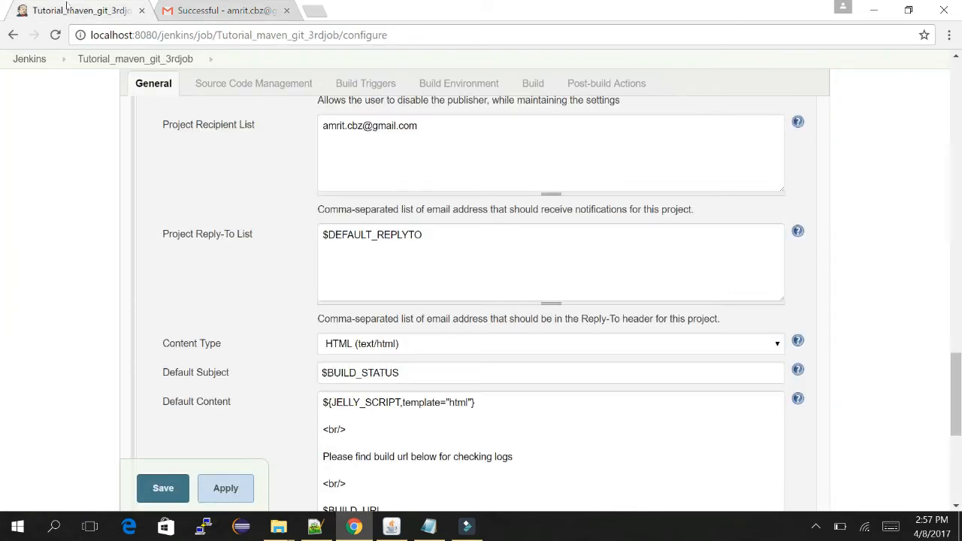
{"action": "scroll", "coordinate": [639, 251], "scroll_direction": "down", "scroll_amount": 2}
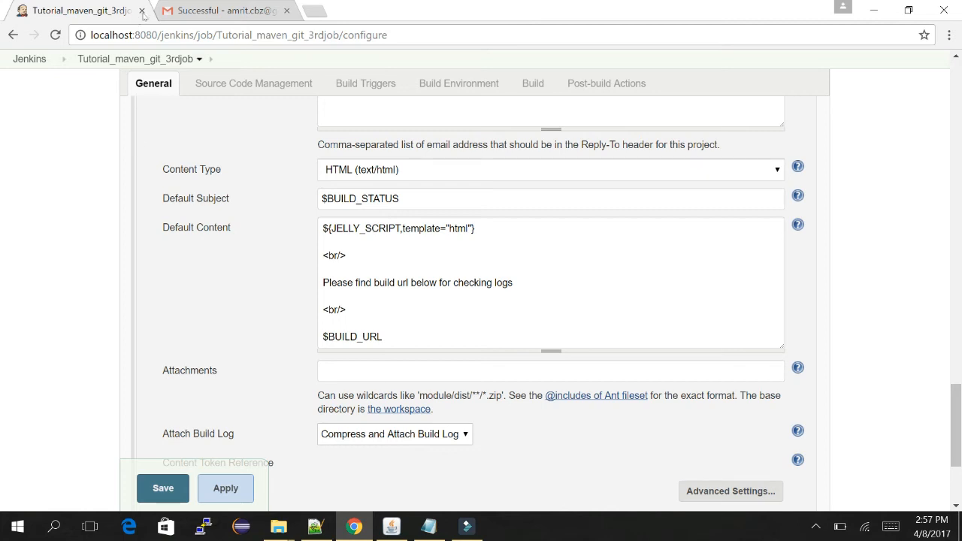
{"action": "left_click", "coordinate": [150, 12]}
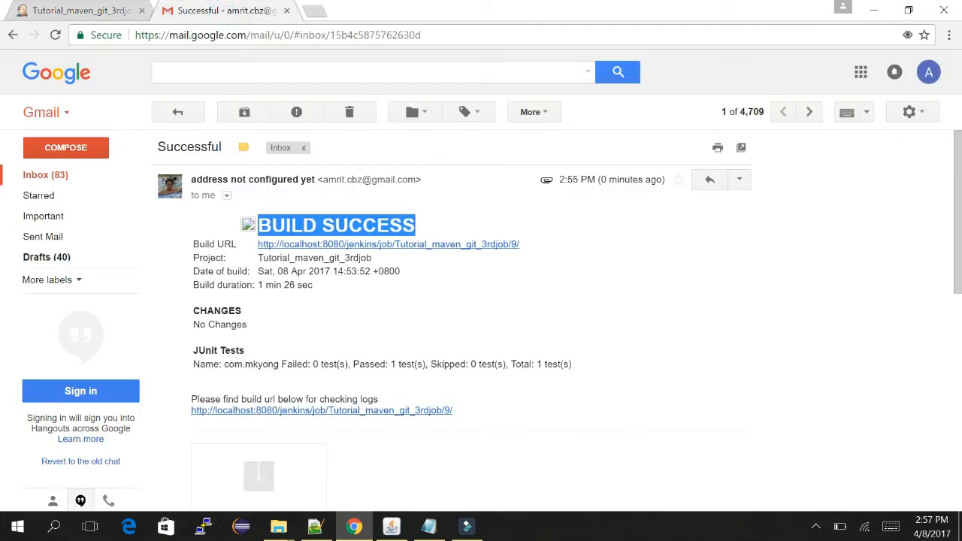
{"action": "left_click", "coordinate": [76, 4]}
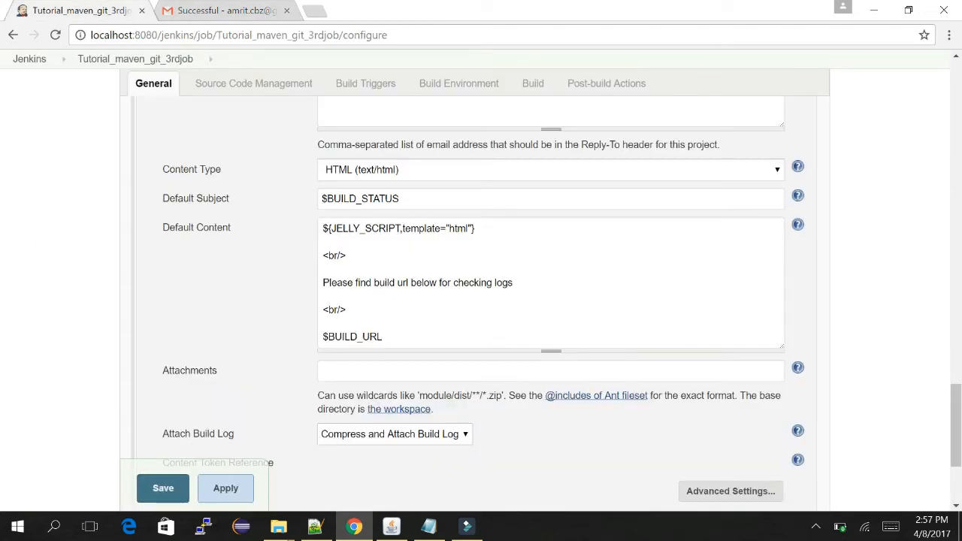
{"action": "left_click", "coordinate": [161, 11]}
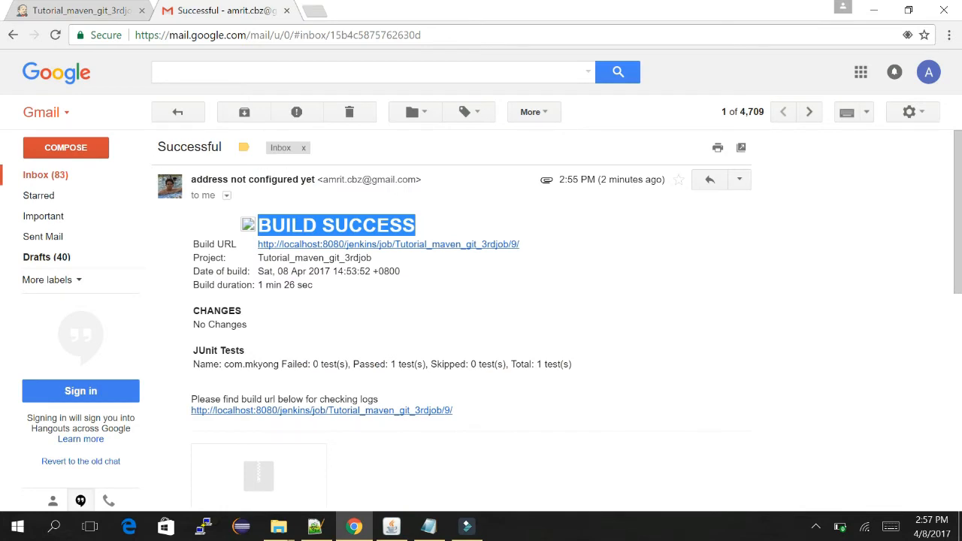
Highlight the build duration, the CHANGES section and the JUnit Tests section in the email body
{"action": "left_click_drag", "start_coordinate": [191, 285], "coordinate": [313, 286]}
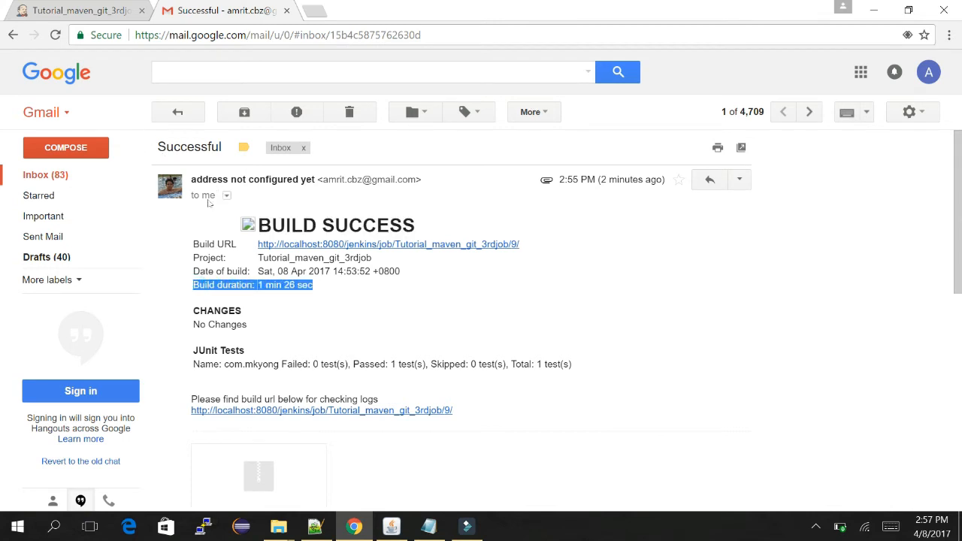
{"action": "scroll", "coordinate": [181, 204], "scroll_direction": "down", "scroll_amount": 1}
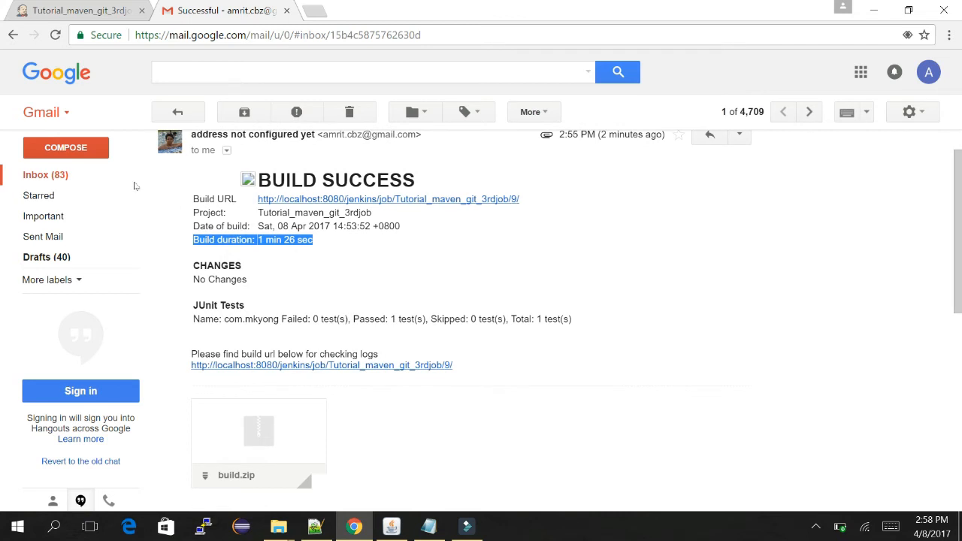
{"action": "left_click_drag", "start_coordinate": [188, 265], "coordinate": [248, 281]}
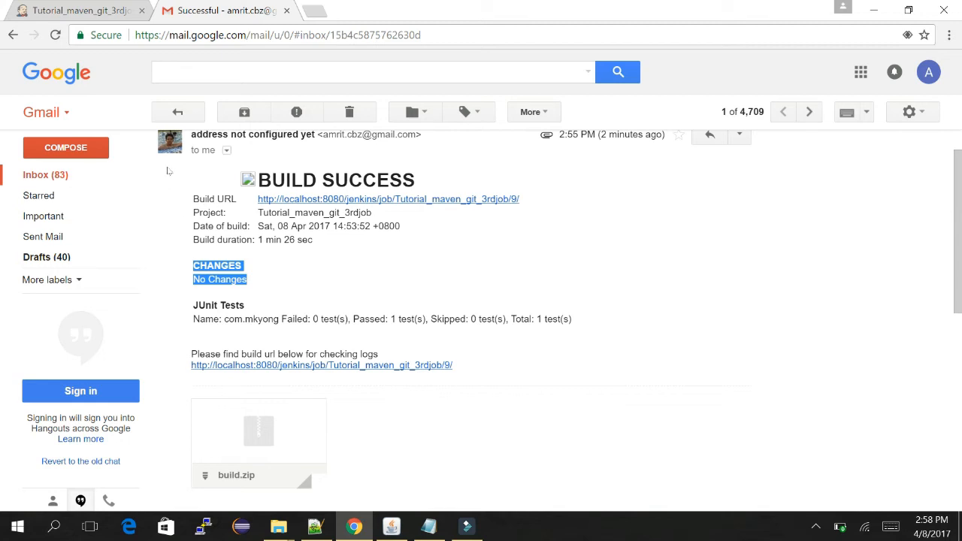
{"action": "left_click", "coordinate": [185, 189]}
{"action": "left_click_drag", "start_coordinate": [249, 281], "coordinate": [192, 280]}
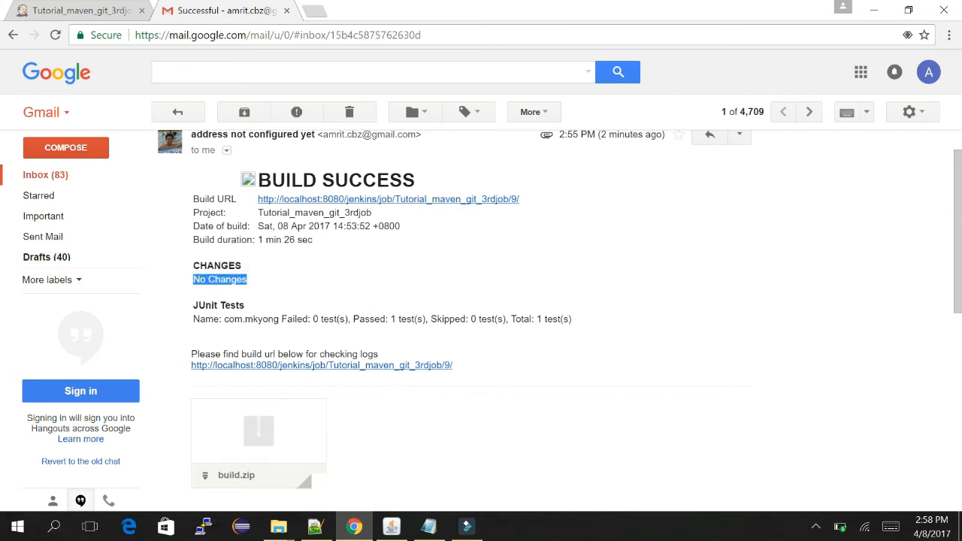
{"action": "left_click", "coordinate": [292, 279]}
{"action": "double_click", "coordinate": [216, 279]}
{"action": "left_click", "coordinate": [228, 304]}
{"action": "left_click_drag", "start_coordinate": [190, 302], "coordinate": [253, 319]}
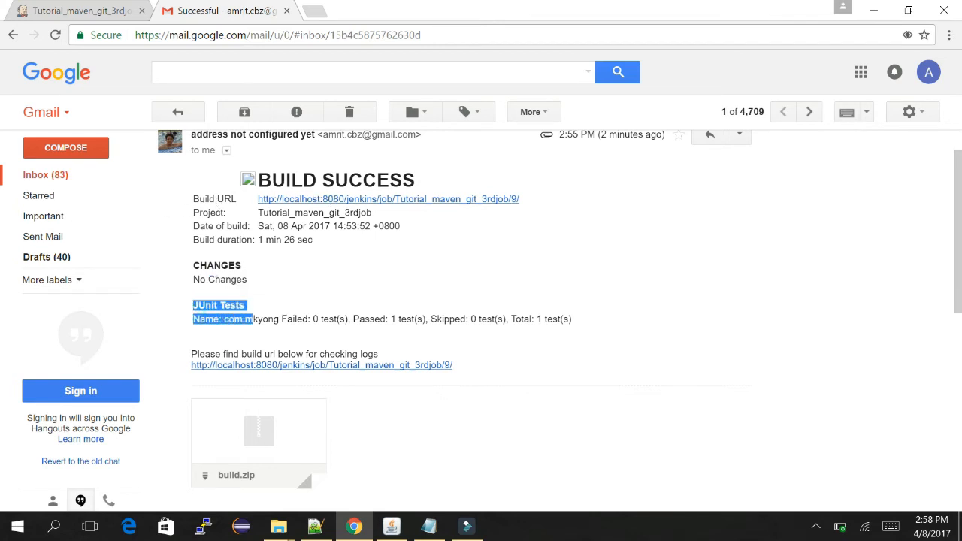
Highlight the script-generated part of the email, and in Jenkins the Default Content lines following the JELLY_SCRIPT token, and return to the email
{"action": "left_click_drag", "start_coordinate": [286, 156], "coordinate": [459, 337]}
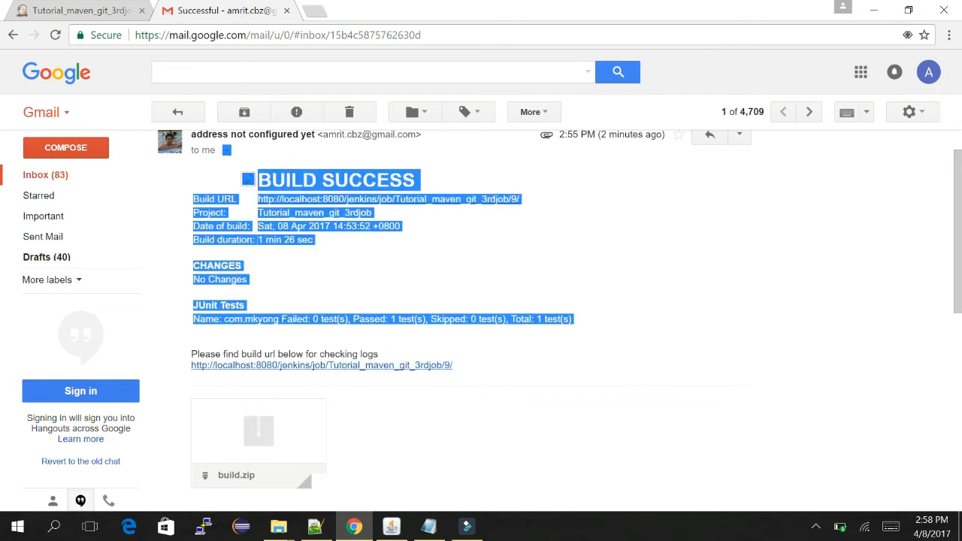
{"action": "left_click", "coordinate": [42, 11]}
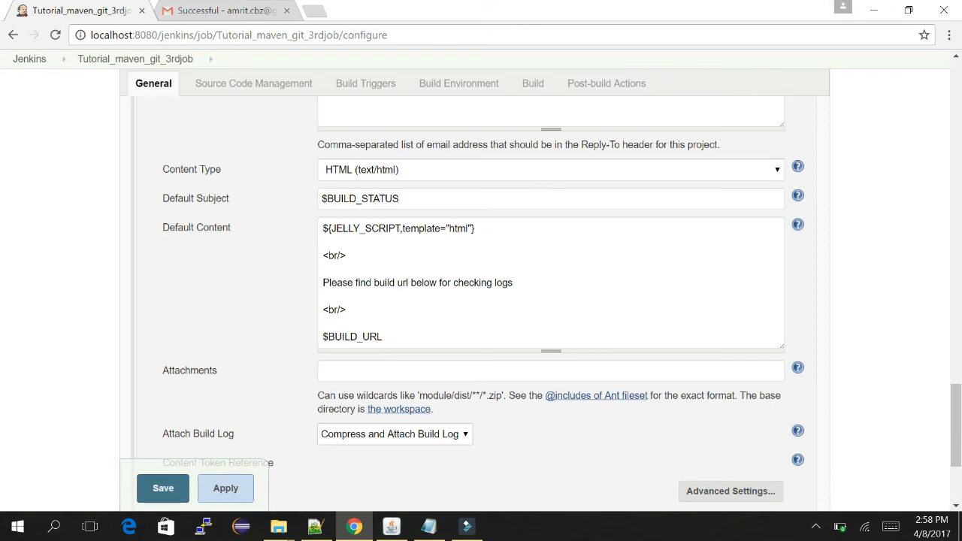
{"action": "left_click_drag", "start_coordinate": [322, 253], "coordinate": [387, 337]}
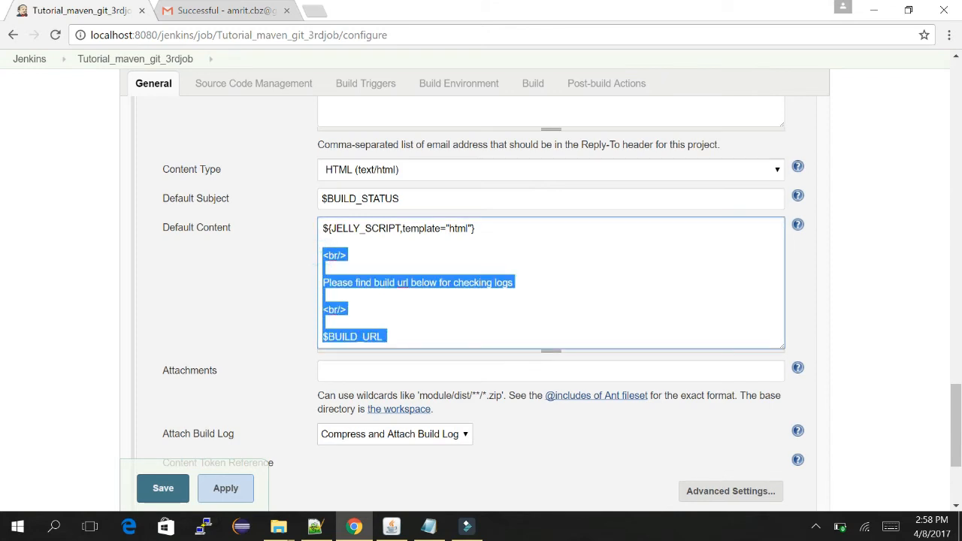
{"action": "left_click", "coordinate": [219, 10]}
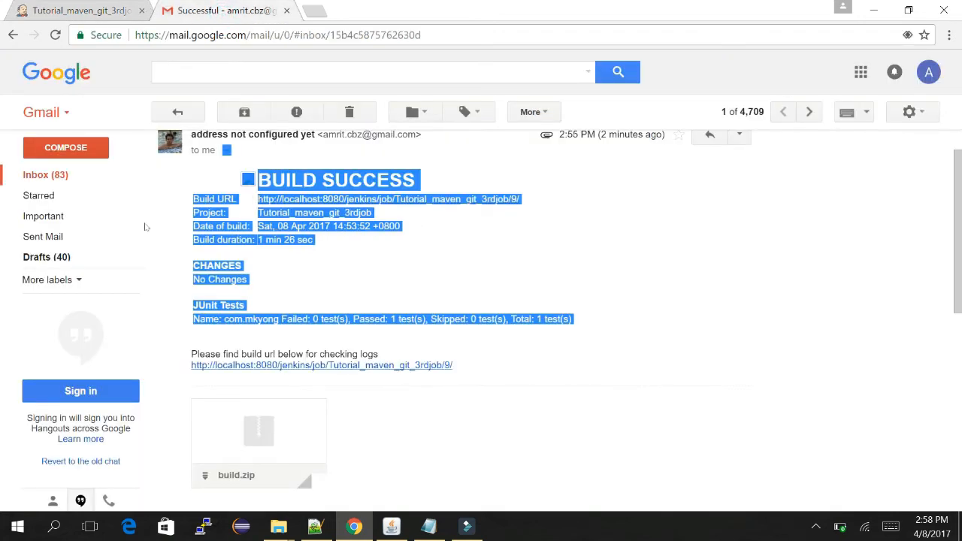
{"action": "left_click", "coordinate": [185, 222]}
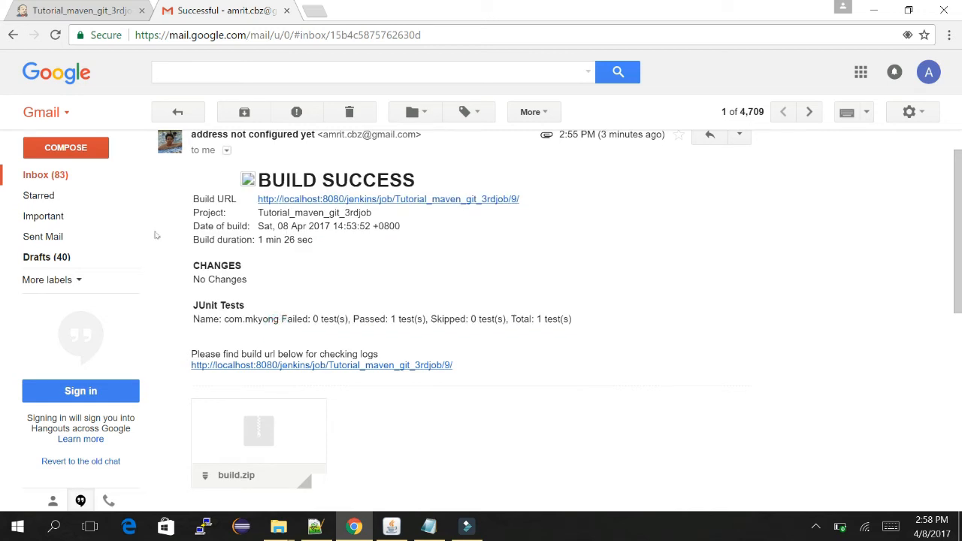
Compare the email again with the Default Content in Jenkins and place the cursor after $BUILD_URL in that field
{"action": "left_click", "coordinate": [72, 9]}
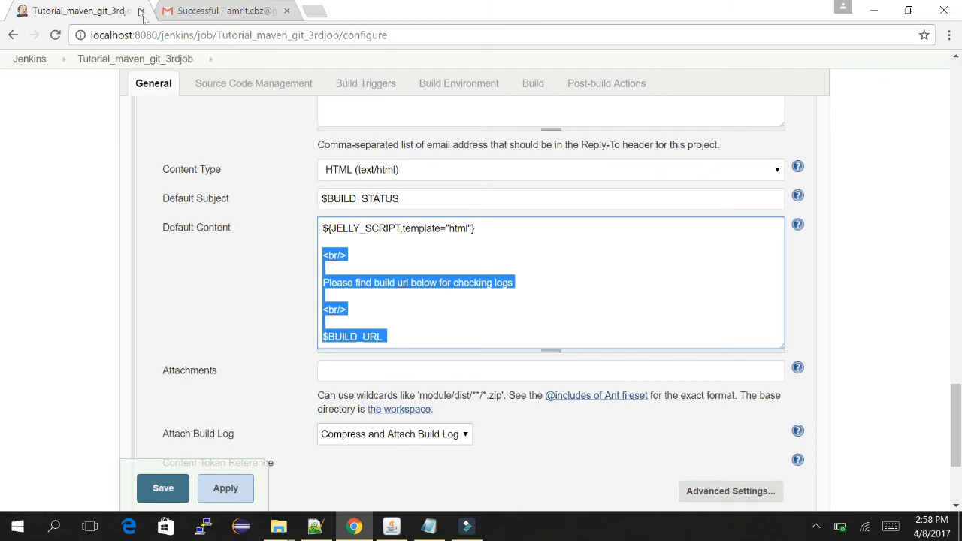
{"action": "left_click", "coordinate": [218, 10]}
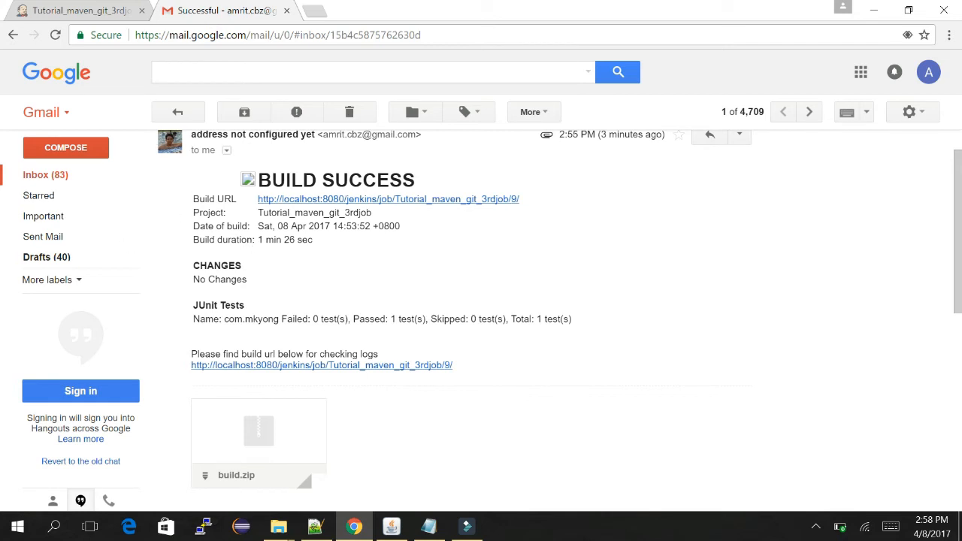
{"action": "left_click", "coordinate": [79, 10]}
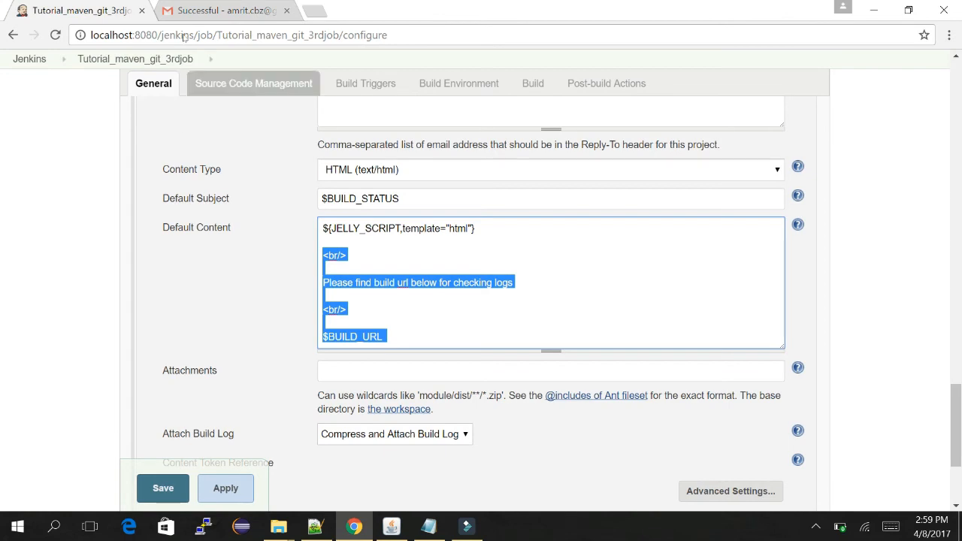
{"action": "left_click", "coordinate": [218, 11]}
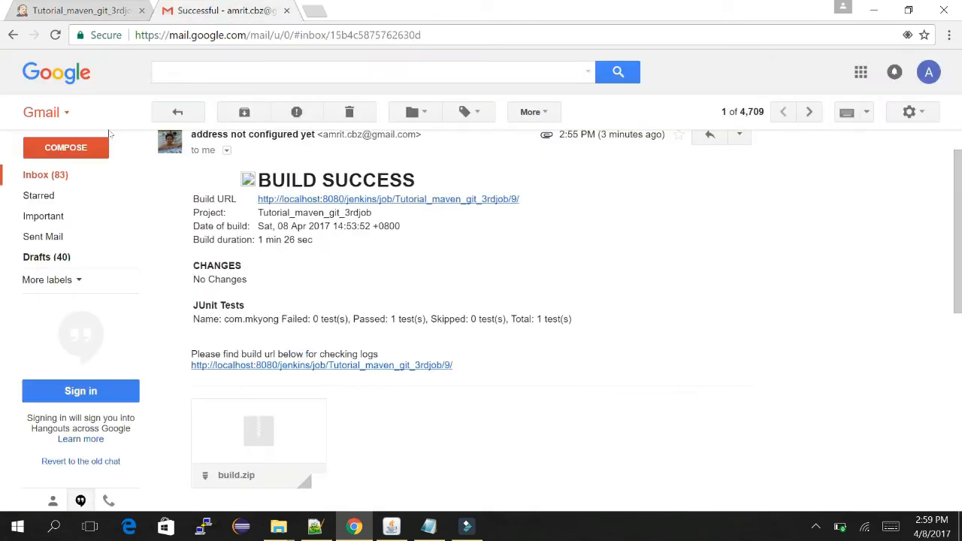
{"action": "left_click", "coordinate": [64, 9]}
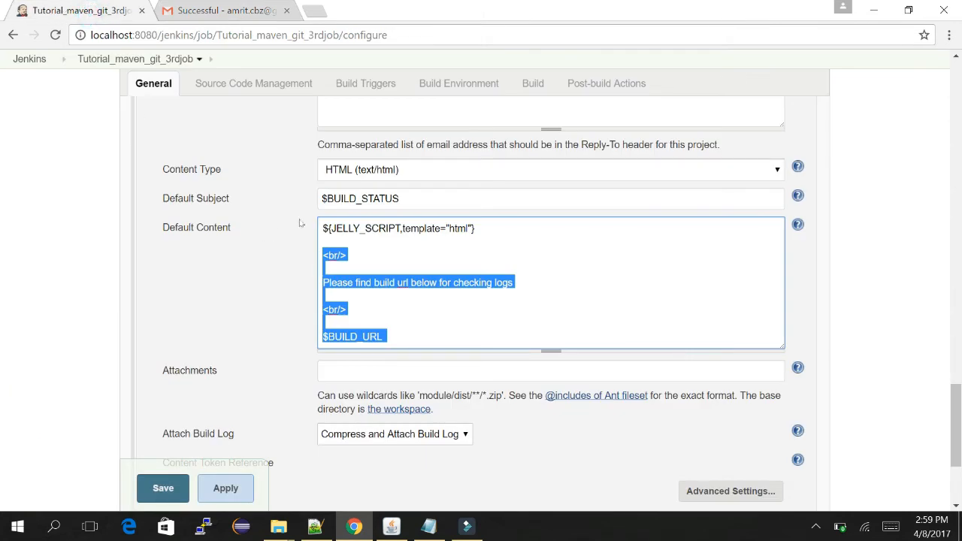
{"action": "left_click", "coordinate": [449, 328]}
{"action": "left_click", "coordinate": [358, 311]}
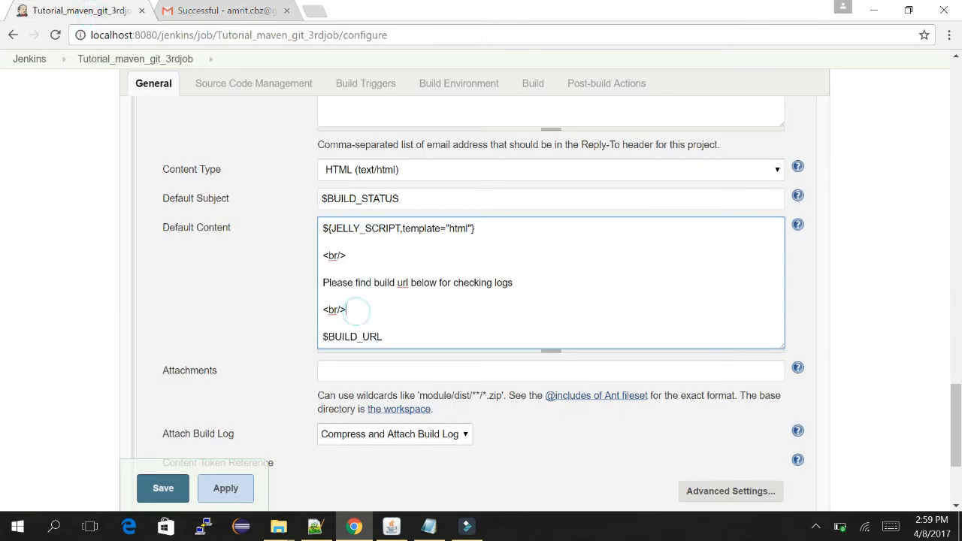
{"action": "key", "text": "Down"}
{"action": "key", "text": "Down"}
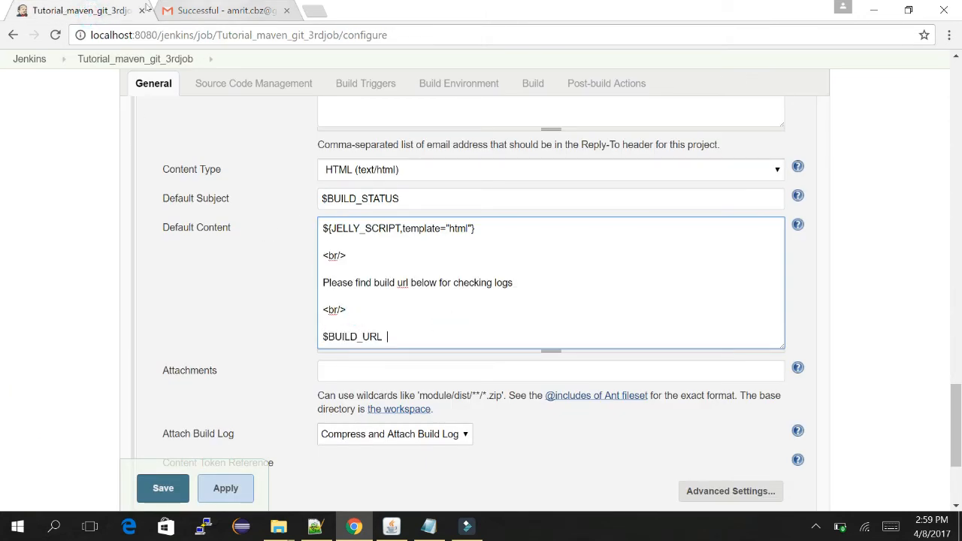
Check the build.zip attachment in the Gmail message against the Attach Build Log setting in Jenkins
{"action": "left_click", "coordinate": [218, 10]}
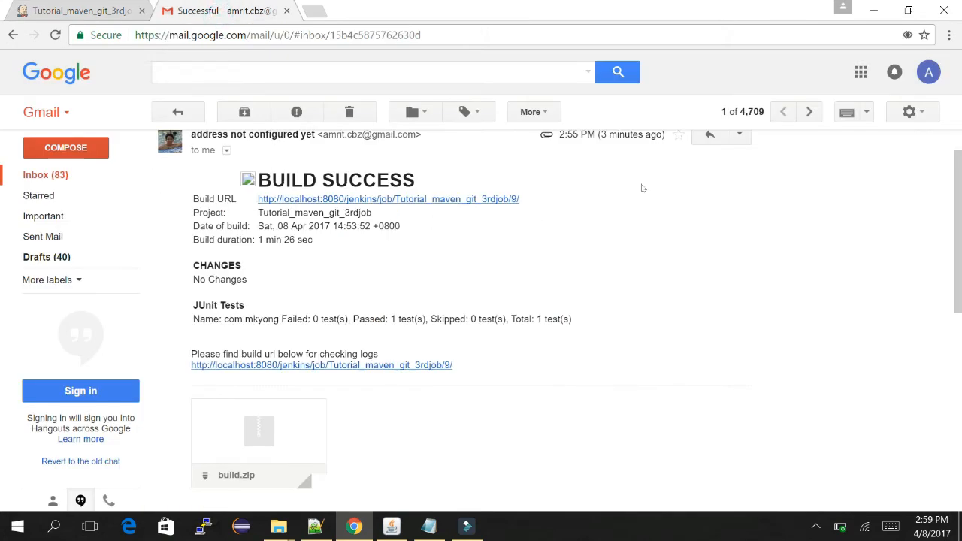
{"action": "scroll", "coordinate": [640, 188], "scroll_direction": "down", "scroll_amount": 1}
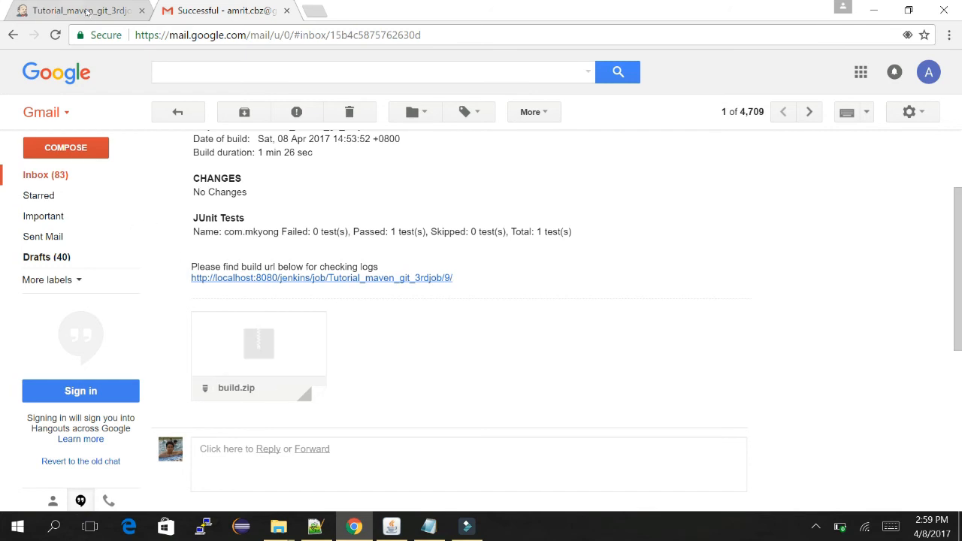
{"action": "left_click", "coordinate": [62, 11]}
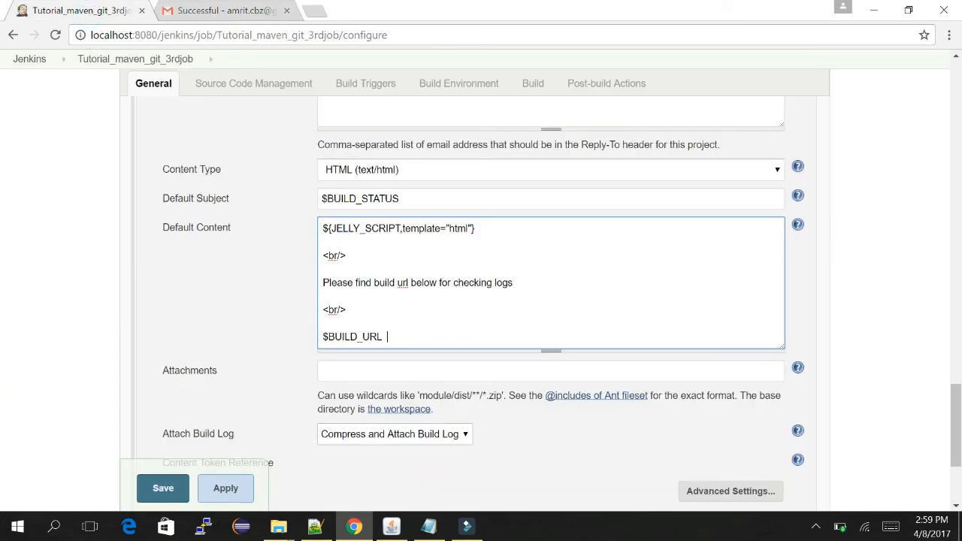
Open the build text file from the email's build.zip attachment, look through the whole log and close it
{"action": "left_click", "coordinate": [218, 10]}
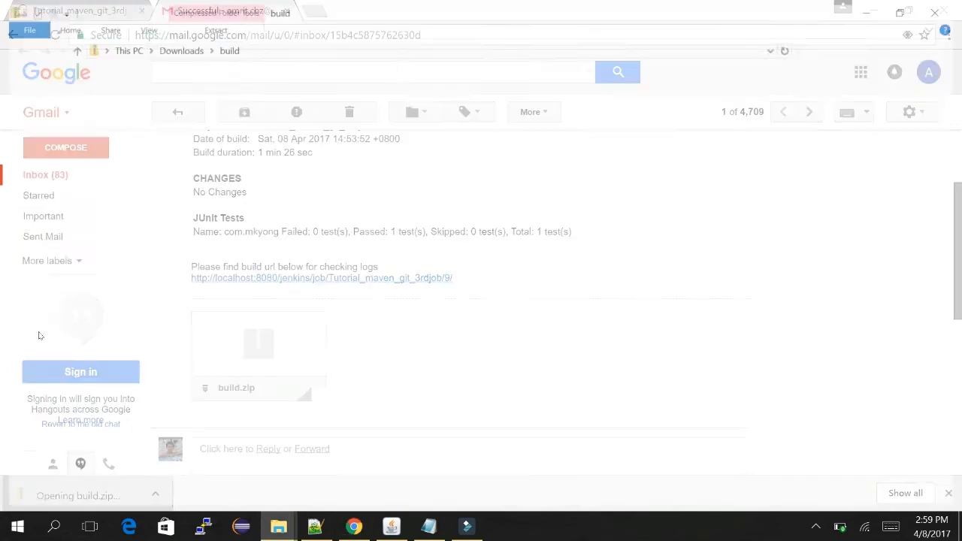
{"action": "double_click", "coordinate": [243, 93]}
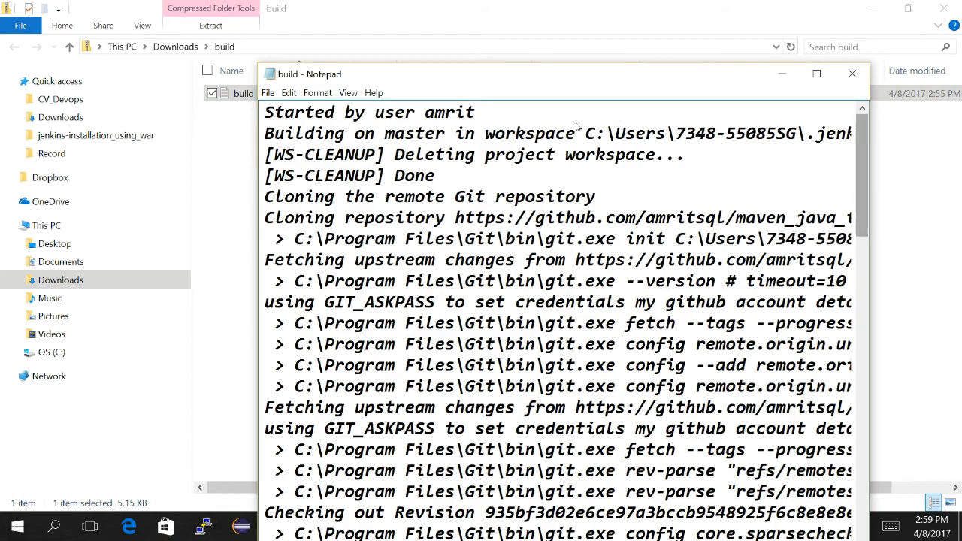
{"action": "scroll", "coordinate": [584, 259], "scroll_direction": "down", "scroll_amount": 10}
{"action": "scroll", "coordinate": [584, 259], "scroll_direction": "down", "scroll_amount": 7}
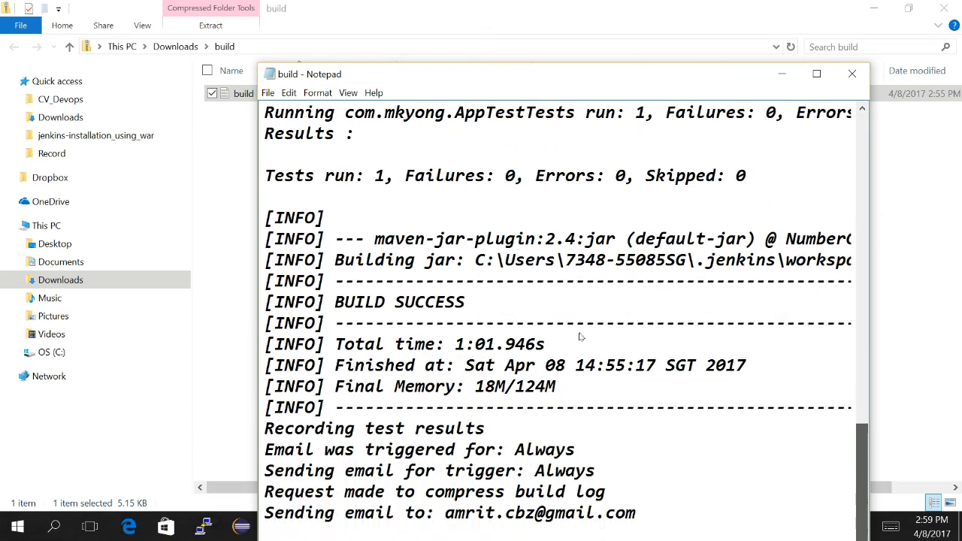
{"action": "scroll", "coordinate": [567, 132], "scroll_direction": "up", "scroll_amount": 15}
{"action": "scroll", "coordinate": [567, 132], "scroll_direction": "up", "scroll_amount": 1}
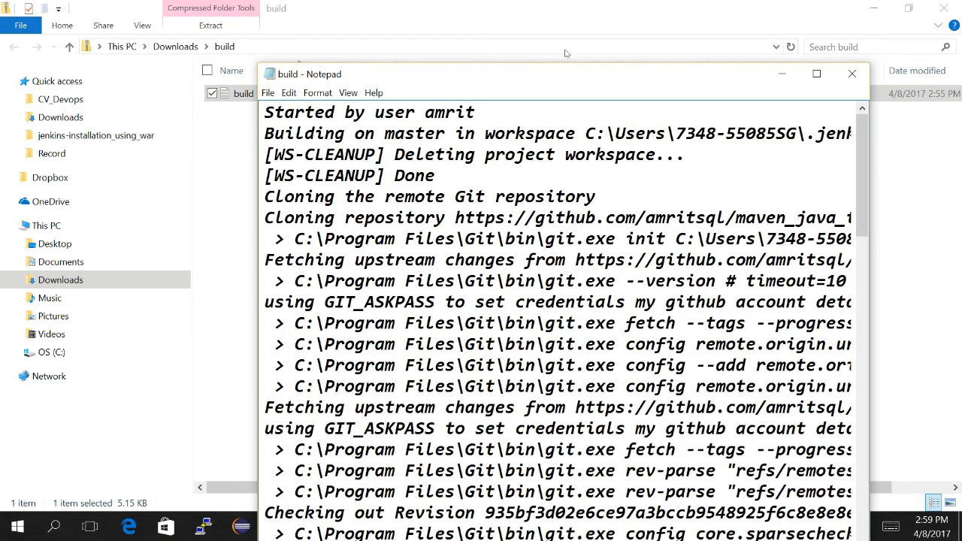
{"action": "left_click", "coordinate": [852, 74]}
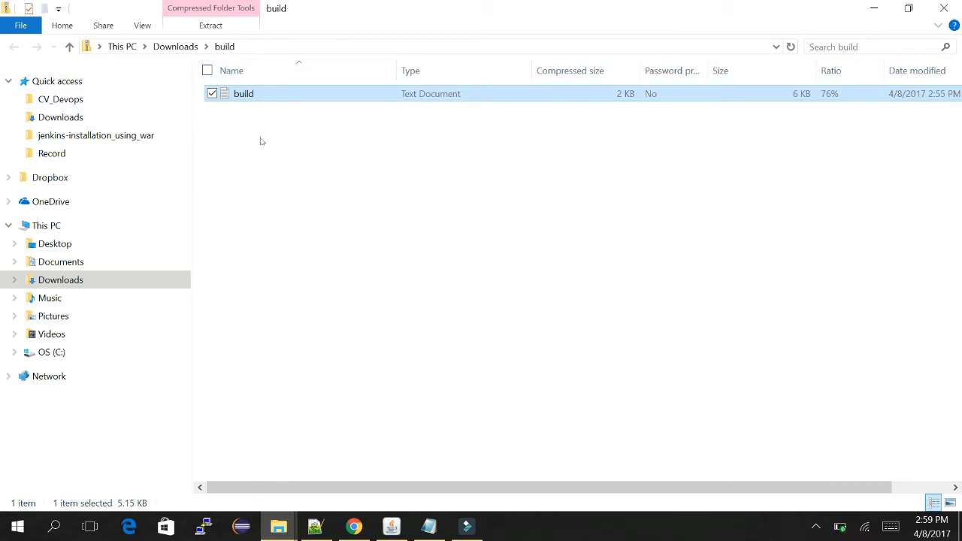
Switch to the jenkins_extended_email_jelly notes in Notepad and move down to step 3 about saving and triggering the job
{"action": "key", "text": "alt+Tab"}
{"action": "key", "text": "alt+Tab"}
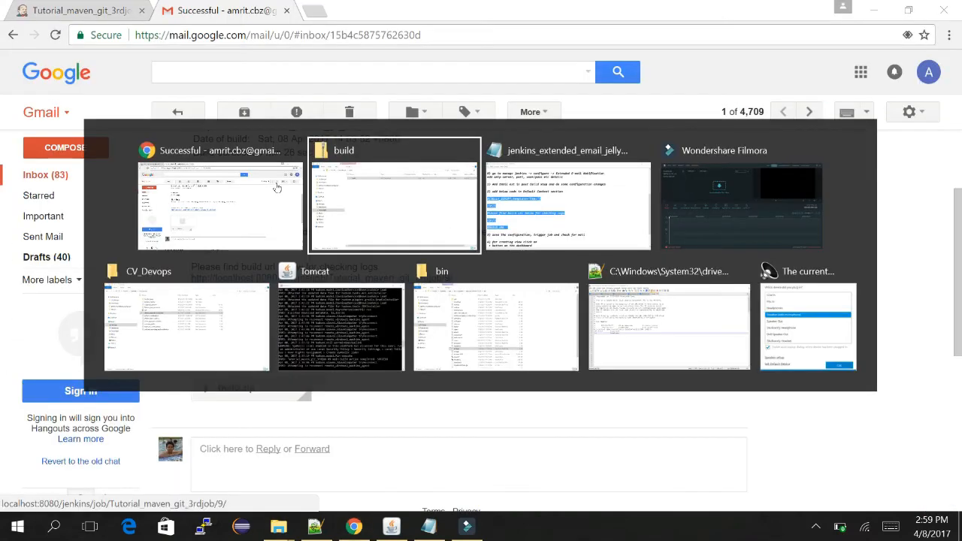
{"action": "key", "text": "alt+Tab"}
{"action": "left_click", "coordinate": [248, 236]}
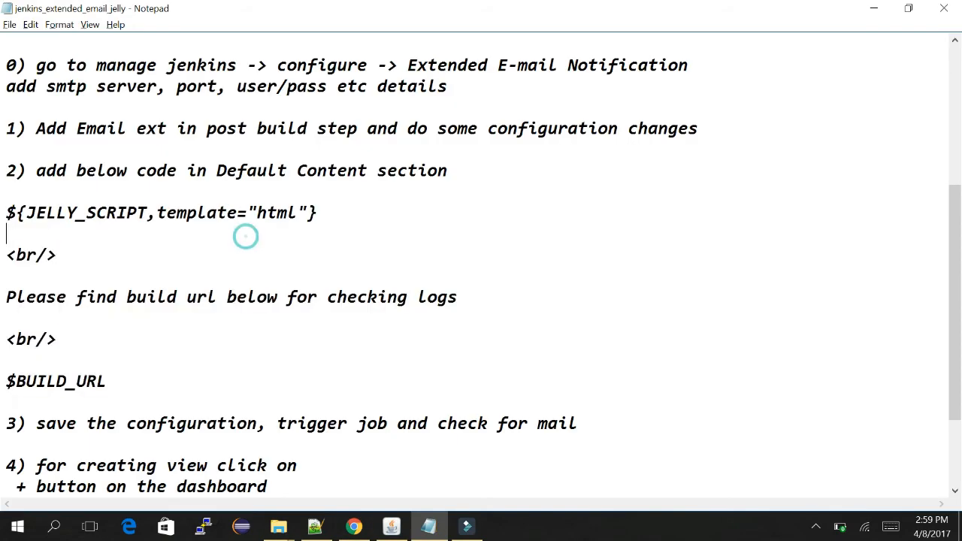
{"action": "key", "text": "Down"}
{"action": "key", "text": "Down"}
{"action": "key", "text": "Down"}
{"action": "key", "text": "Down"}
{"action": "key", "text": "Down"}
{"action": "key", "text": "Down"}
{"action": "key", "text": "Down"}
{"action": "key", "text": "Down"}
{"action": "key", "text": "Down"}
{"action": "key", "text": "Down"}
{"action": "key", "text": "Down"}
{"action": "key", "text": "Down"}
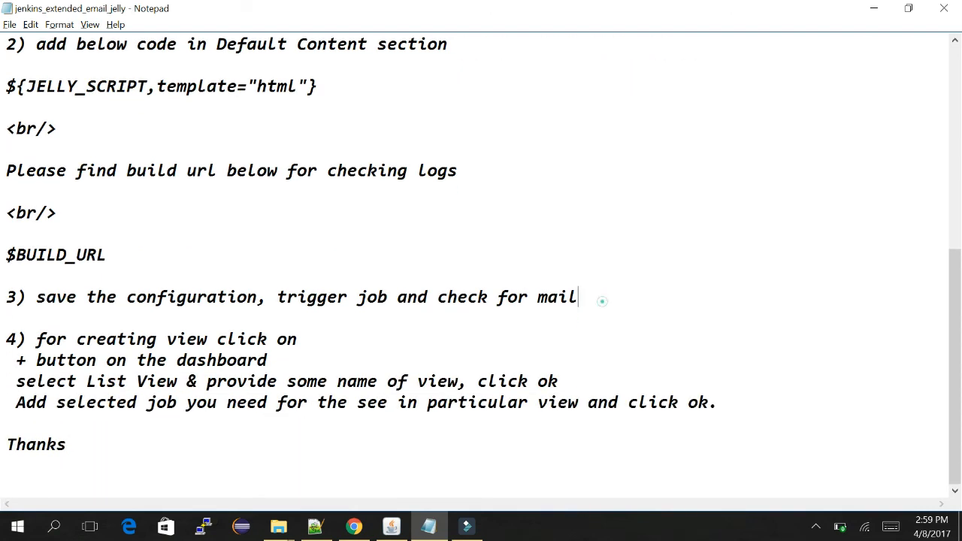
Highlight "creating view" in step 4 of the notes and return to the job's configuration page in Jenkins
{"action": "left_click_drag", "start_coordinate": [607, 300], "coordinate": [7, 275]}
{"action": "left_click", "coordinate": [119, 320]}
{"action": "left_click_drag", "start_coordinate": [207, 339], "coordinate": [77, 339]}
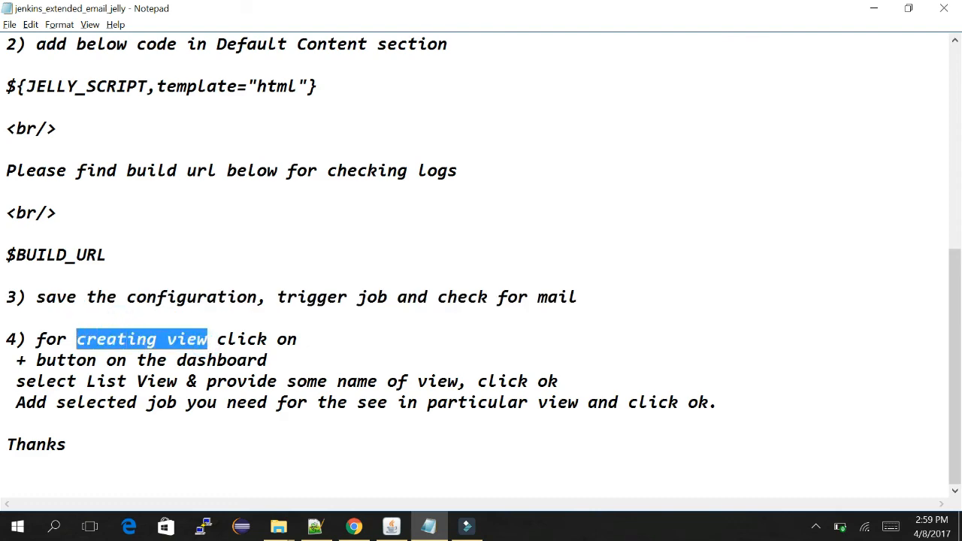
{"action": "key", "text": "alt+Tab"}
{"action": "left_click", "coordinate": [75, 9]}
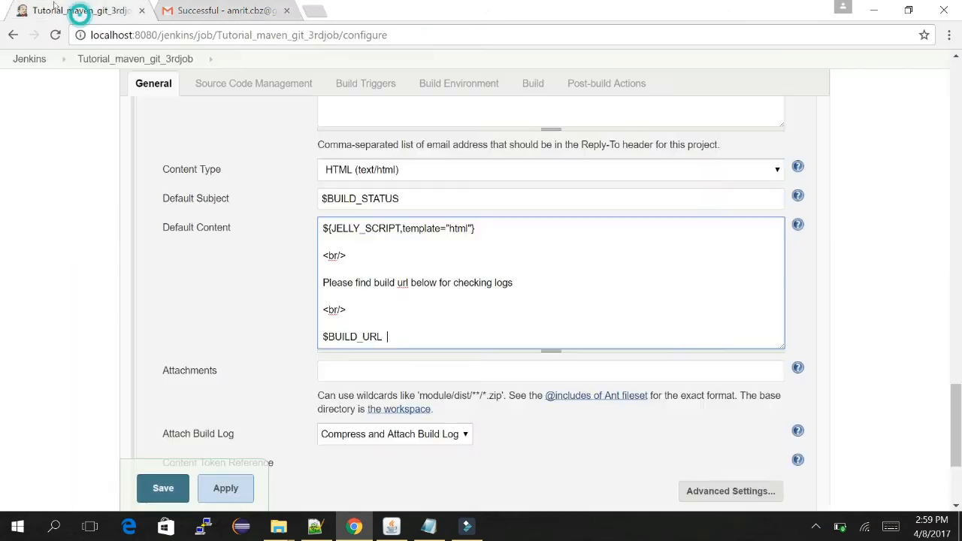
From the Jenkins dashboard, create a new List View named GIT_JOBS after reading the descriptions of both view types
{"action": "left_click", "coordinate": [34, 57]}
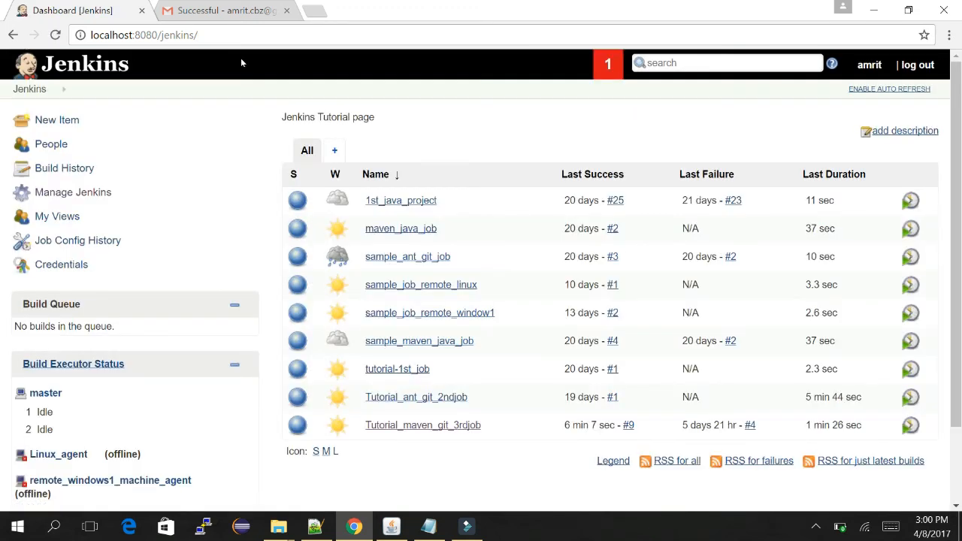
{"action": "left_click", "coordinate": [335, 150]}
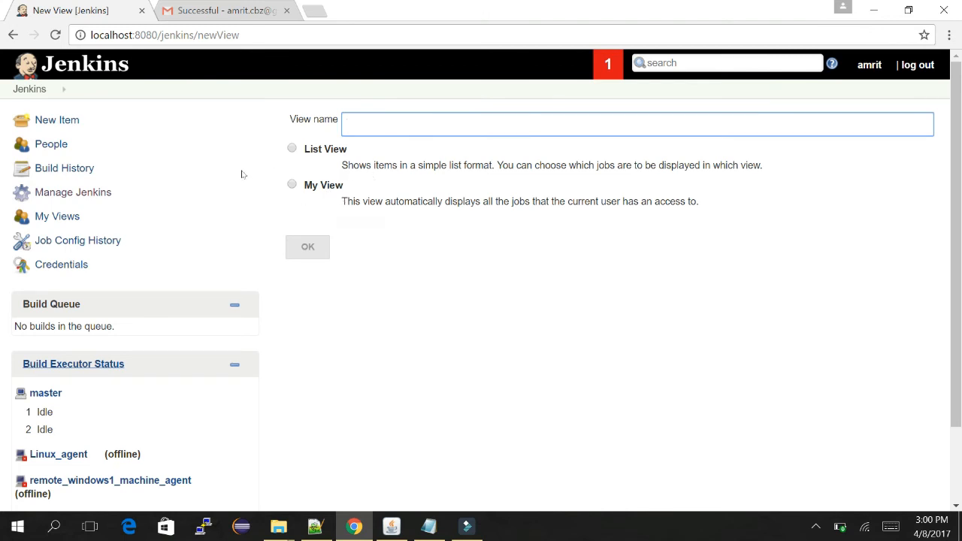
{"action": "left_click", "coordinate": [293, 149]}
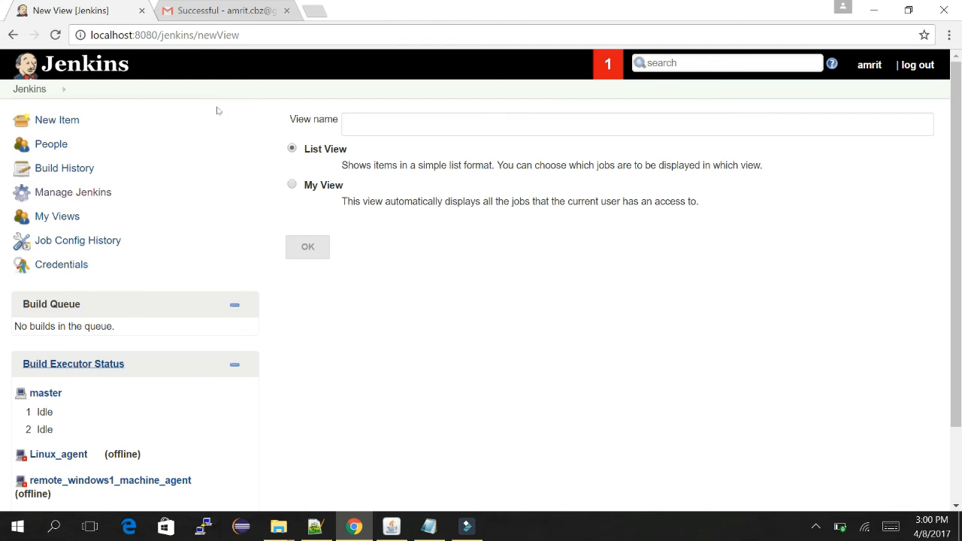
{"action": "left_click", "coordinate": [348, 169]}
{"action": "left_click_drag", "start_coordinate": [348, 169], "coordinate": [756, 167]}
{"action": "left_click", "coordinate": [260, 155]}
{"action": "left_click_drag", "start_coordinate": [354, 201], "coordinate": [700, 201]}
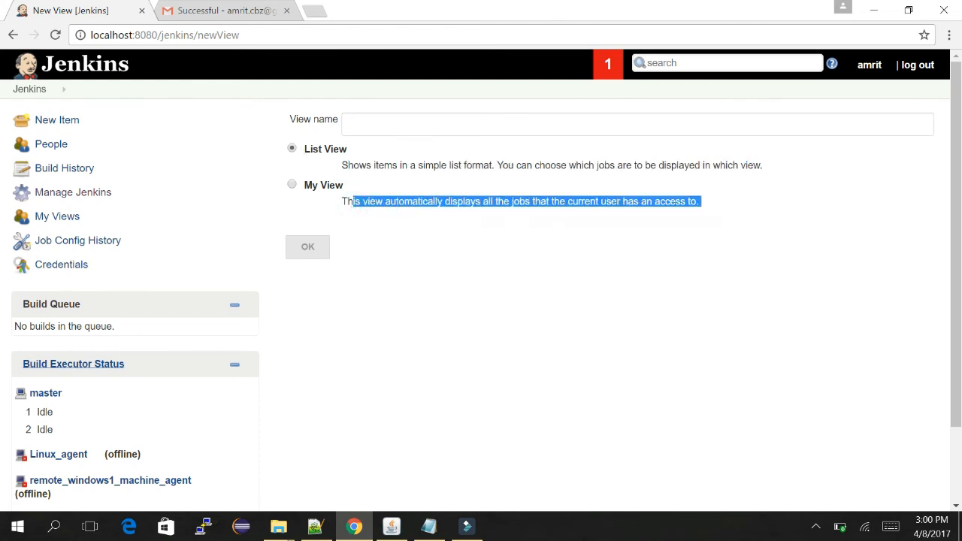
{"action": "left_click", "coordinate": [496, 218]}
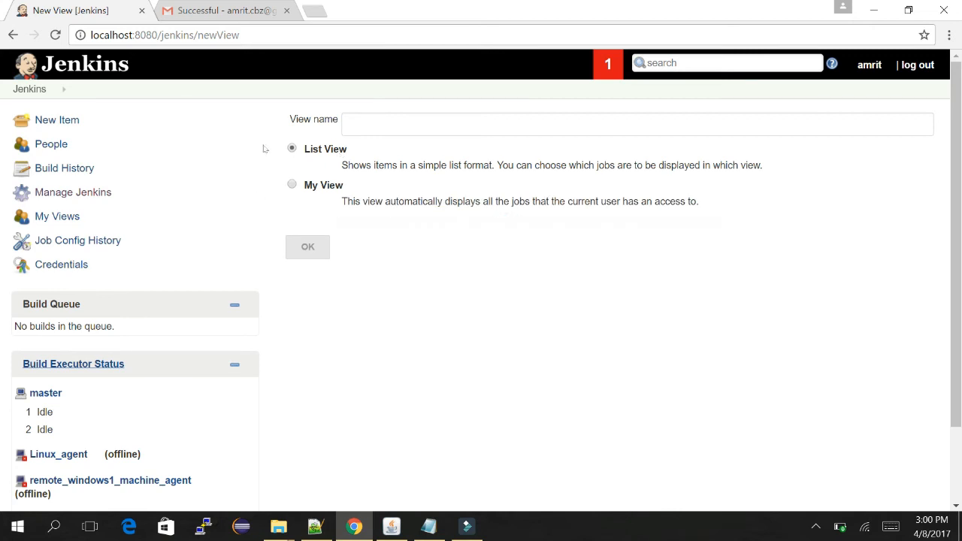
{"action": "left_click", "coordinate": [391, 125]}
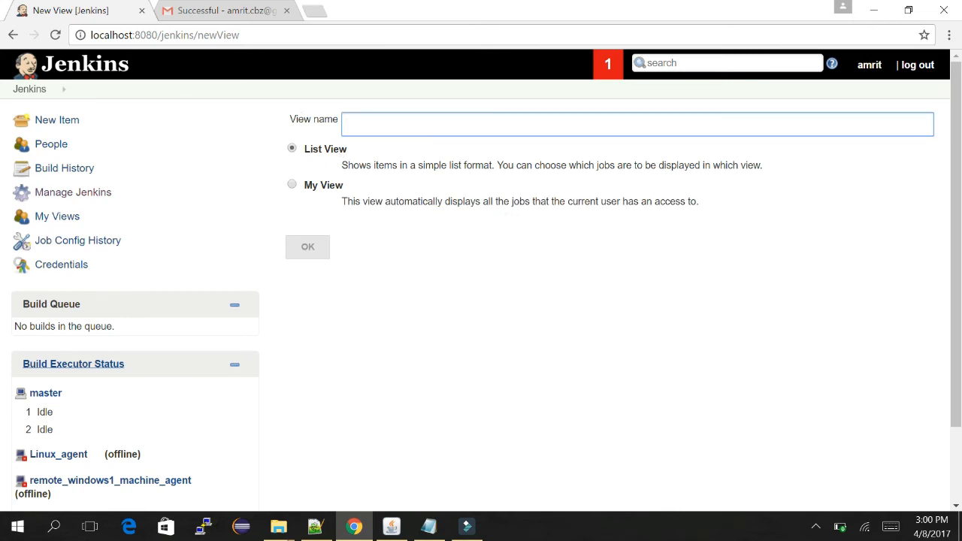
{"action": "type", "text": "GIT_JOBS"}
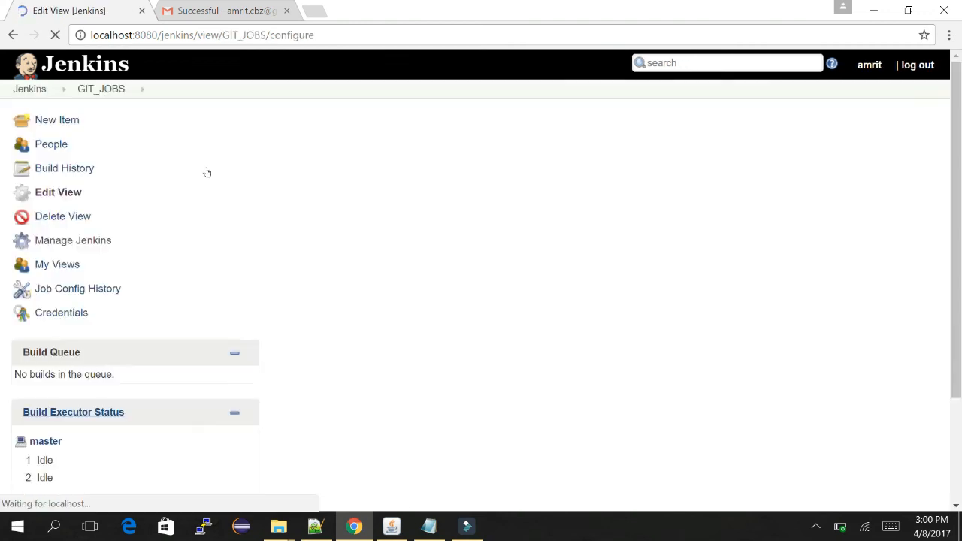
Enter "displays all git vct jobs" as the description of the GIT_JOBS view
{"action": "scroll", "coordinate": [641, 113], "scroll_direction": "down", "scroll_amount": 2}
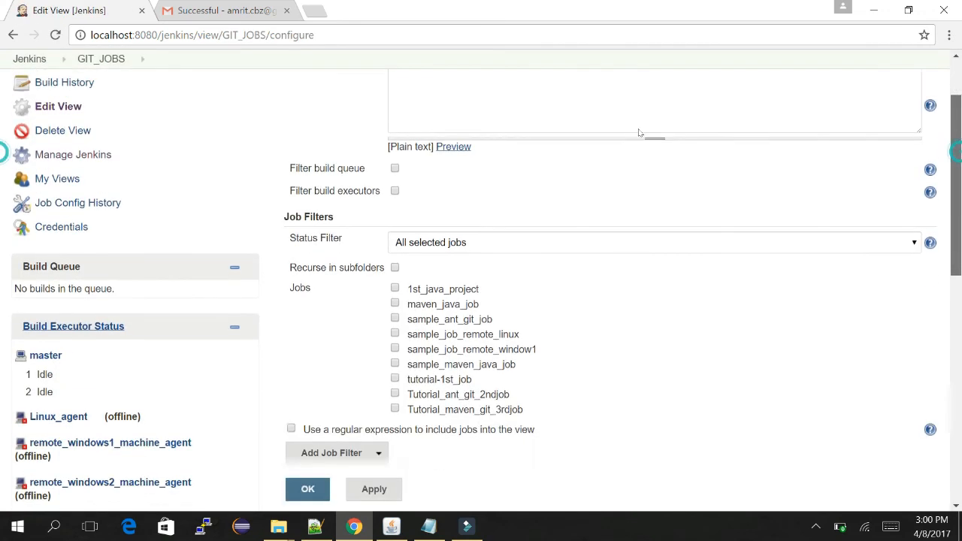
{"action": "scroll", "coordinate": [639, 120], "scroll_direction": "up", "scroll_amount": 2}
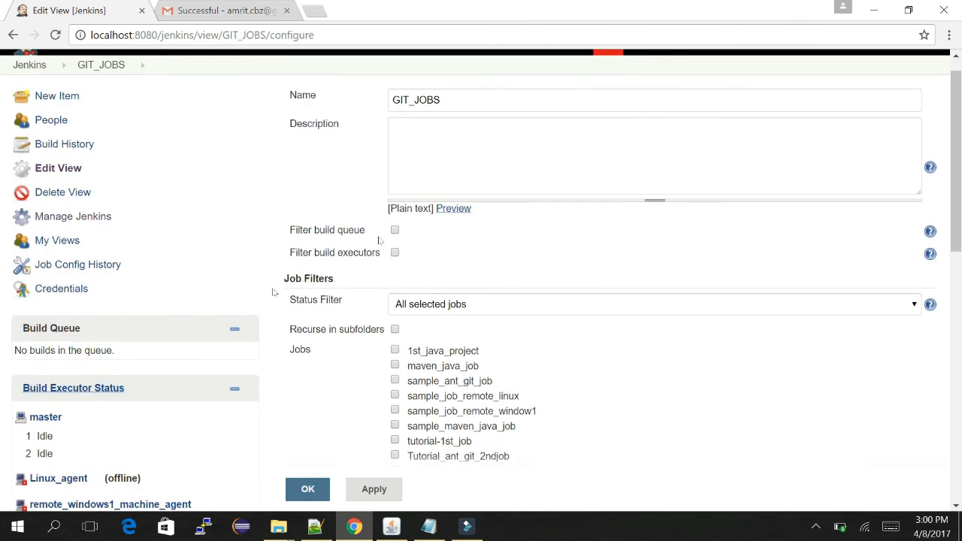
{"action": "left_click", "coordinate": [418, 138]}
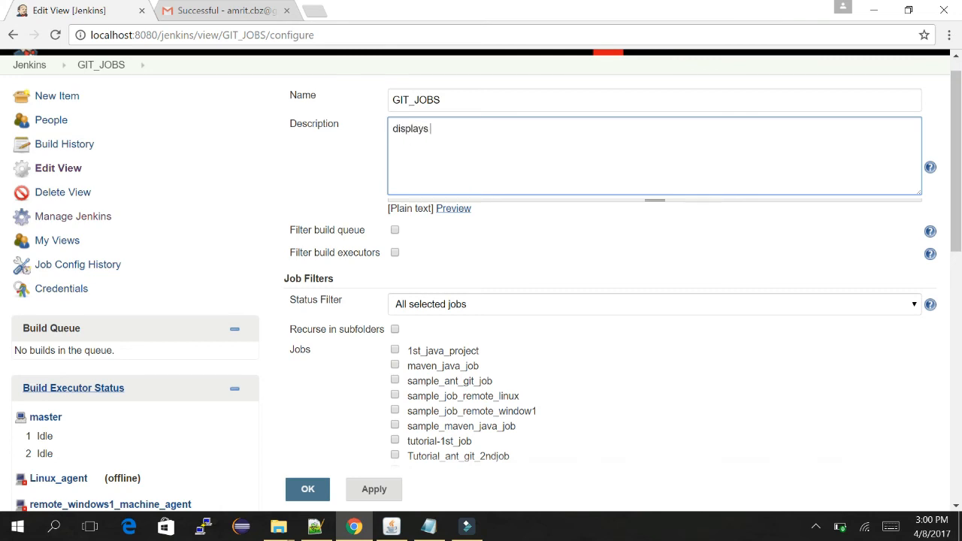
{"action": "type", "text": "displays all git vct jobs"}
Keep the status filter on All selected jobs and include Tutorial_ant_git_2ndjob and Tutorial_maven_git_3rdjob in the view
{"action": "scroll", "coordinate": [640, 143], "scroll_direction": "down", "scroll_amount": 3}
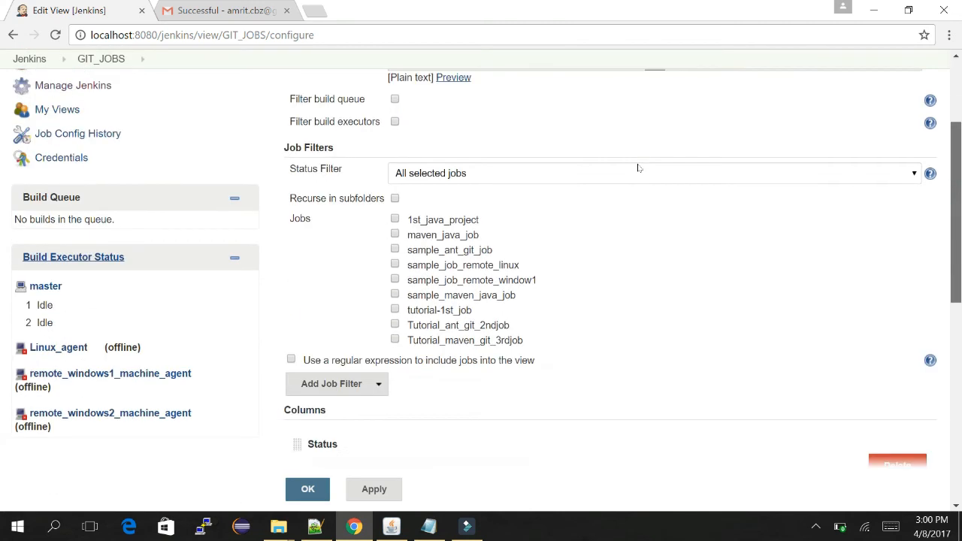
{"action": "left_click", "coordinate": [627, 165]}
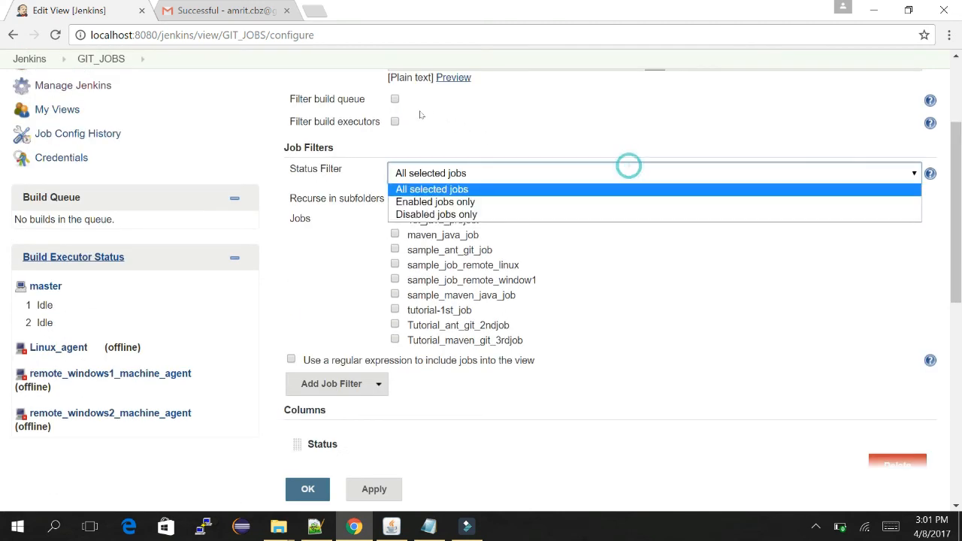
{"action": "key", "text": "Down"}
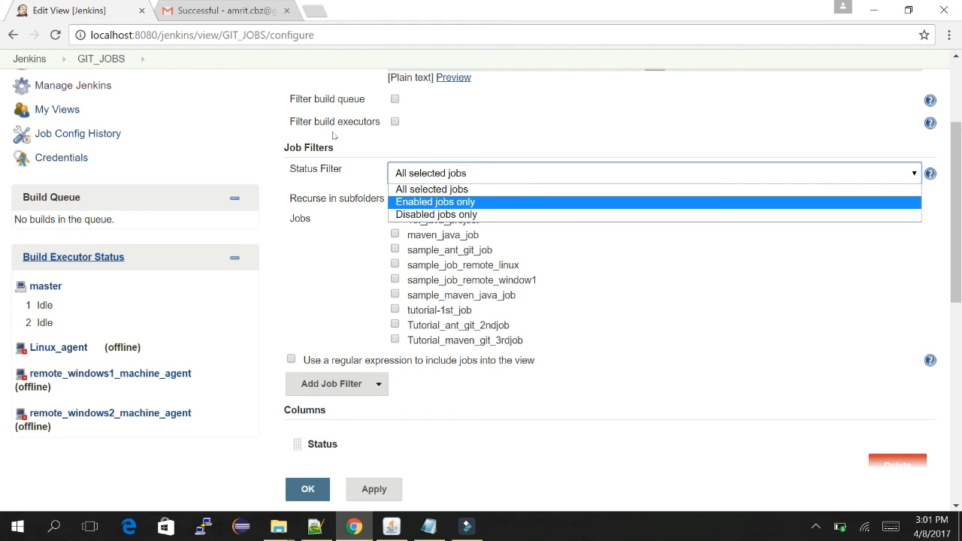
{"action": "key", "text": "Down"}
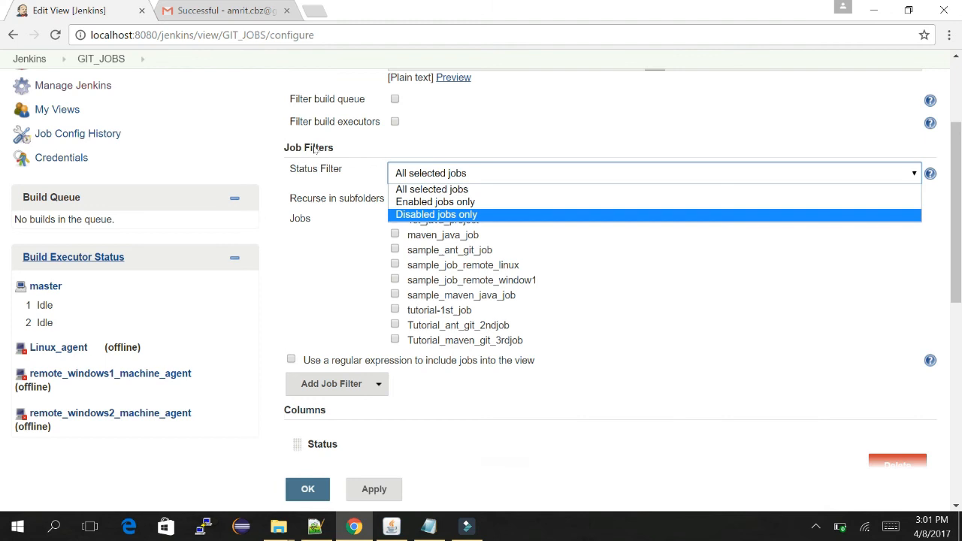
{"action": "left_click", "coordinate": [457, 184]}
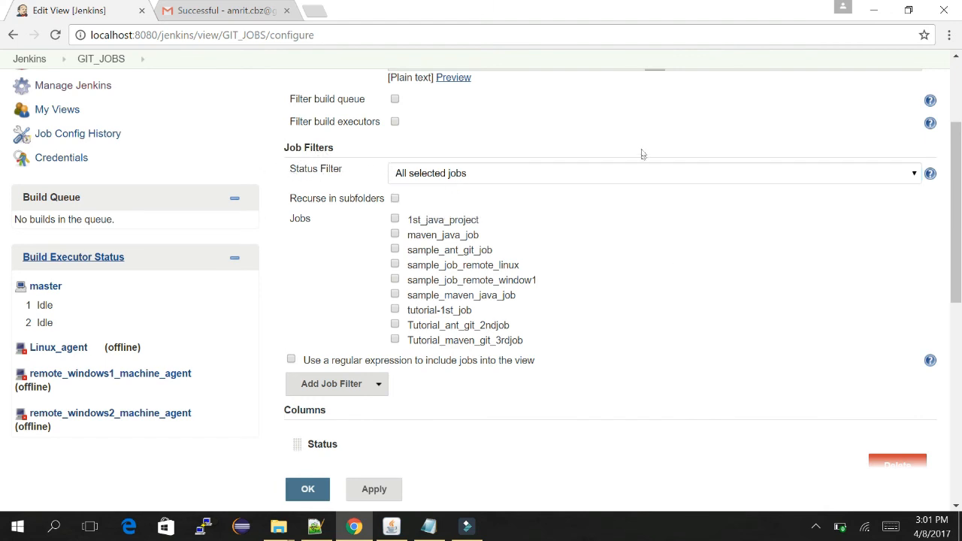
{"action": "scroll", "coordinate": [639, 166], "scroll_direction": "down", "scroll_amount": 1}
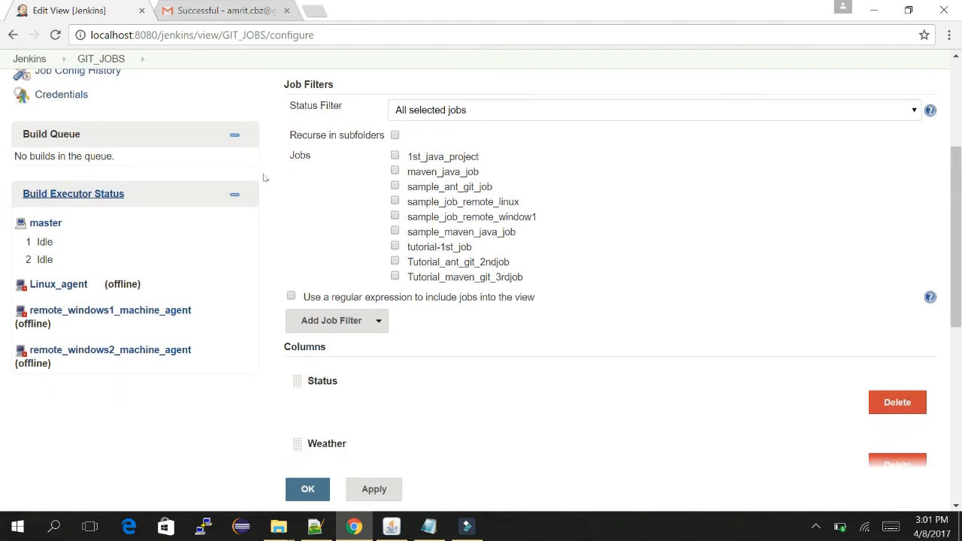
{"action": "left_click", "coordinate": [395, 276]}
Show the help on including jobs by regular expression and try that option in the GIT_JOBS view
{"action": "left_click", "coordinate": [930, 297]}
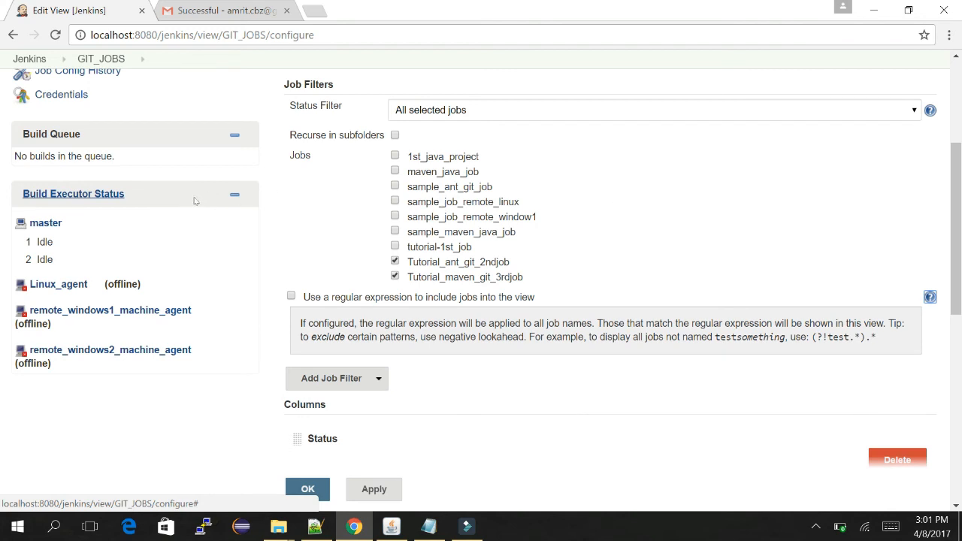
{"action": "left_click", "coordinate": [291, 296]}
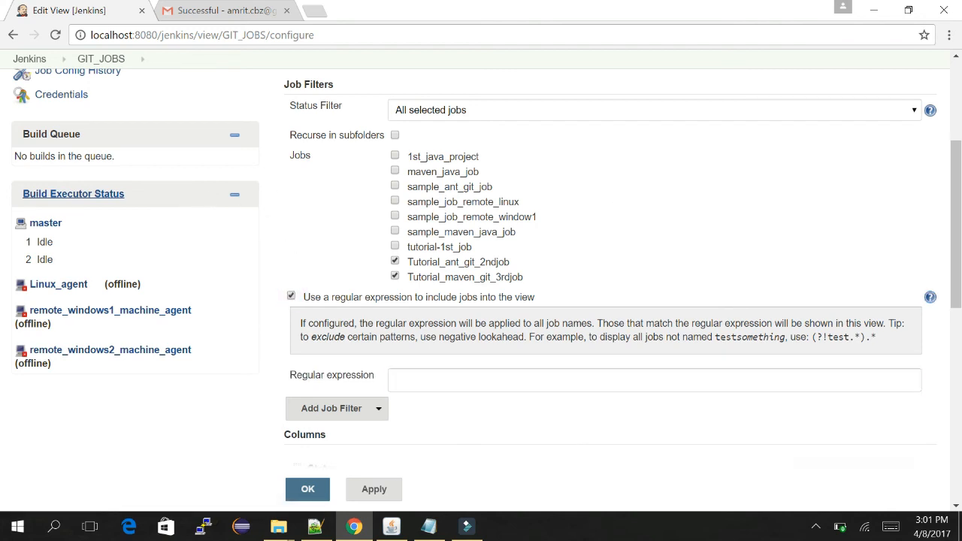
{"action": "left_click", "coordinate": [445, 376]}
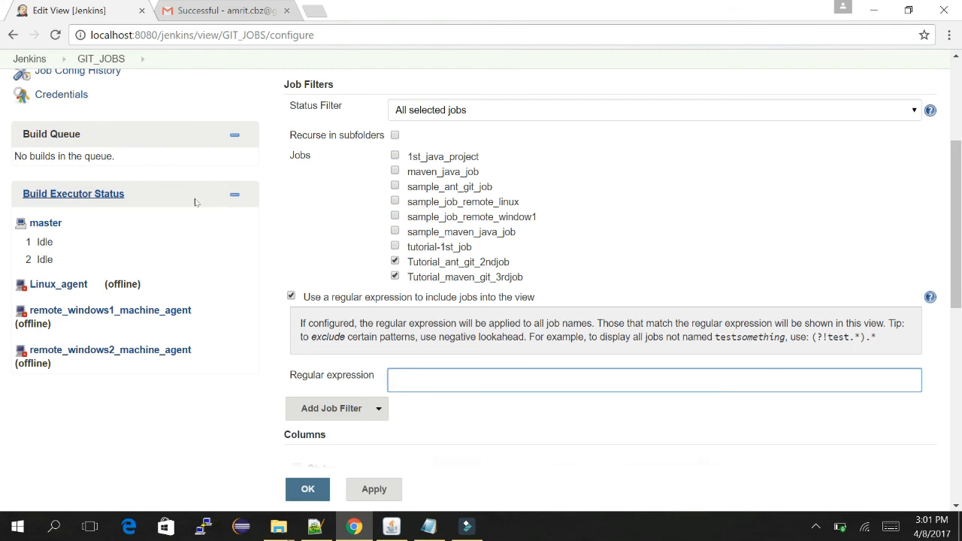
{"action": "left_click", "coordinate": [291, 296]}
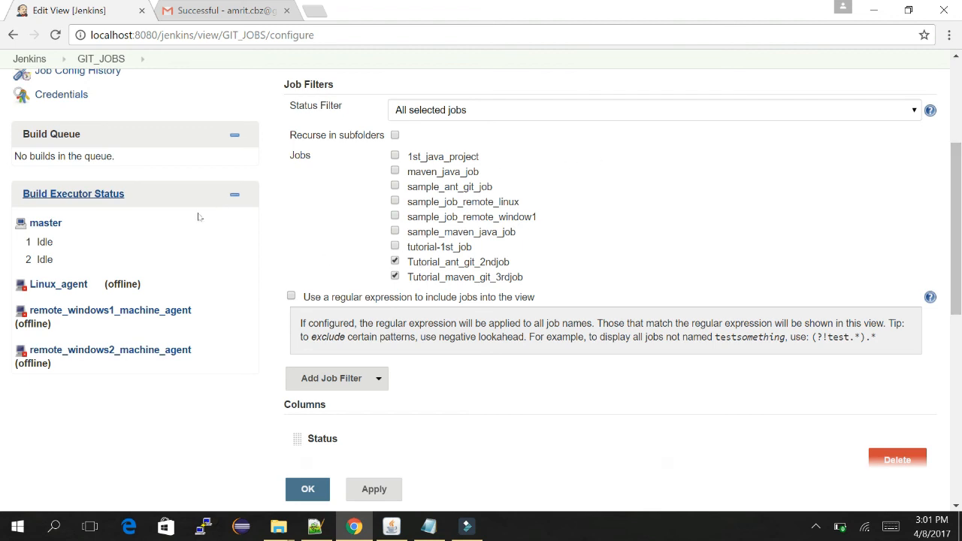
Review the columns of the GIT_JOBS view and save the view configuration
{"action": "scroll", "coordinate": [642, 195], "scroll_direction": "down", "scroll_amount": 3}
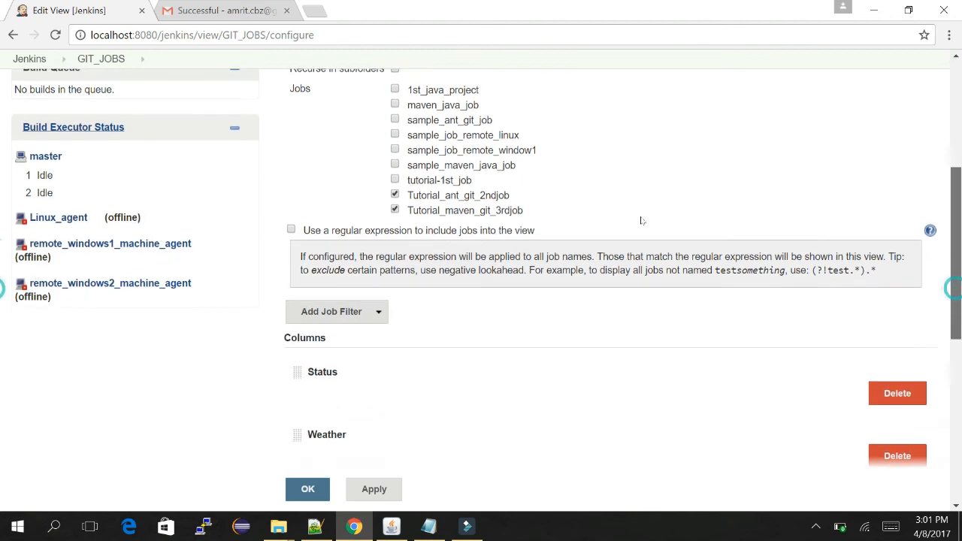
{"action": "scroll", "coordinate": [641, 221], "scroll_direction": "down", "scroll_amount": 4}
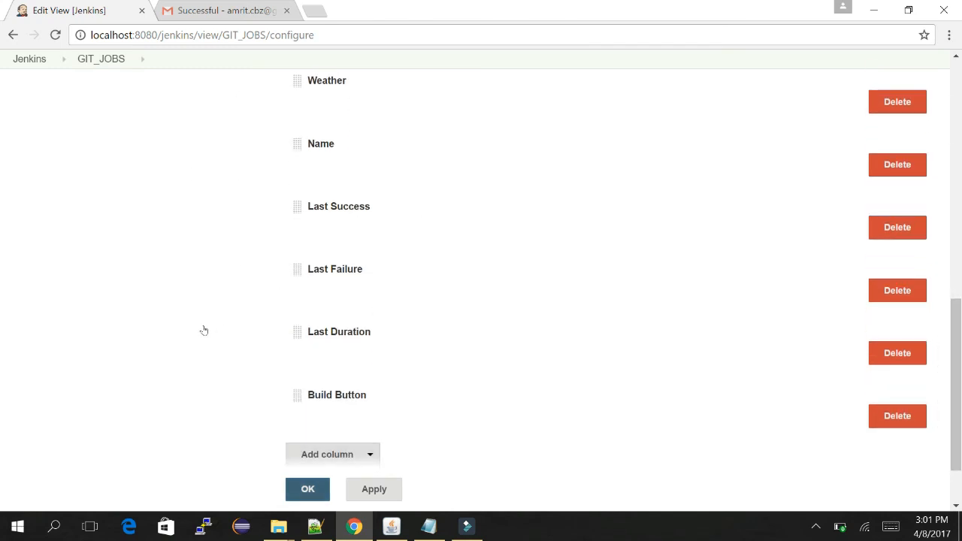
{"action": "left_click", "coordinate": [308, 491]}
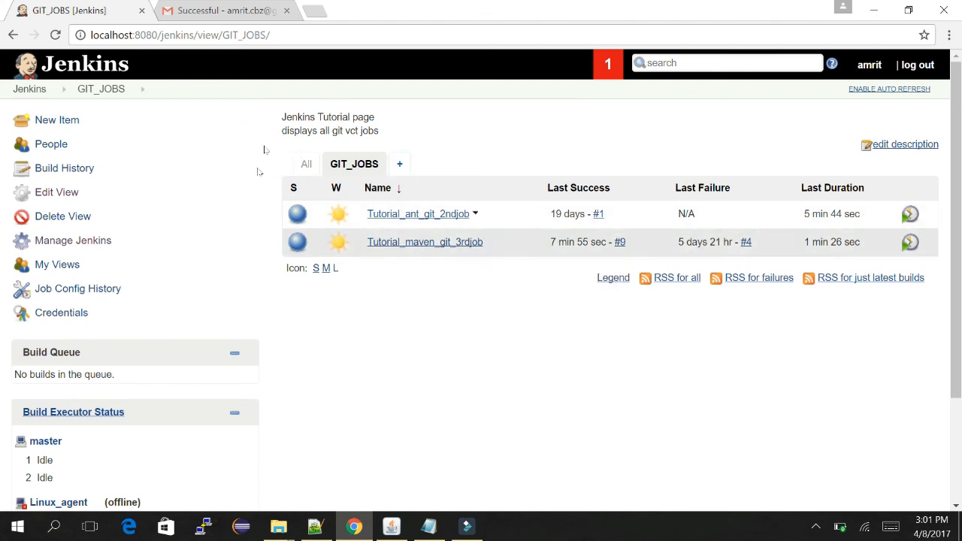
Compare the All view with the GIT_JOBS view and highlight the GIT_JOBS description
{"action": "left_click", "coordinate": [304, 165]}
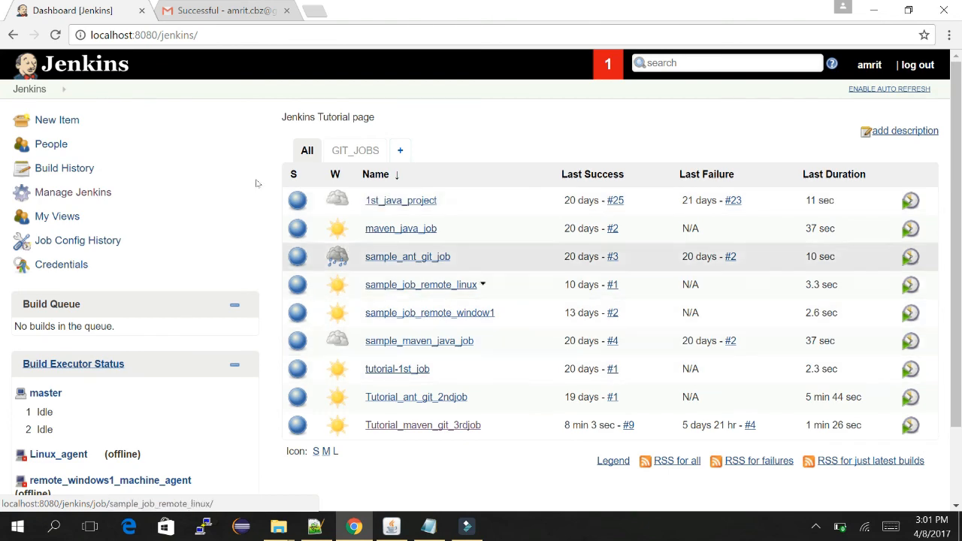
{"action": "left_click", "coordinate": [355, 150]}
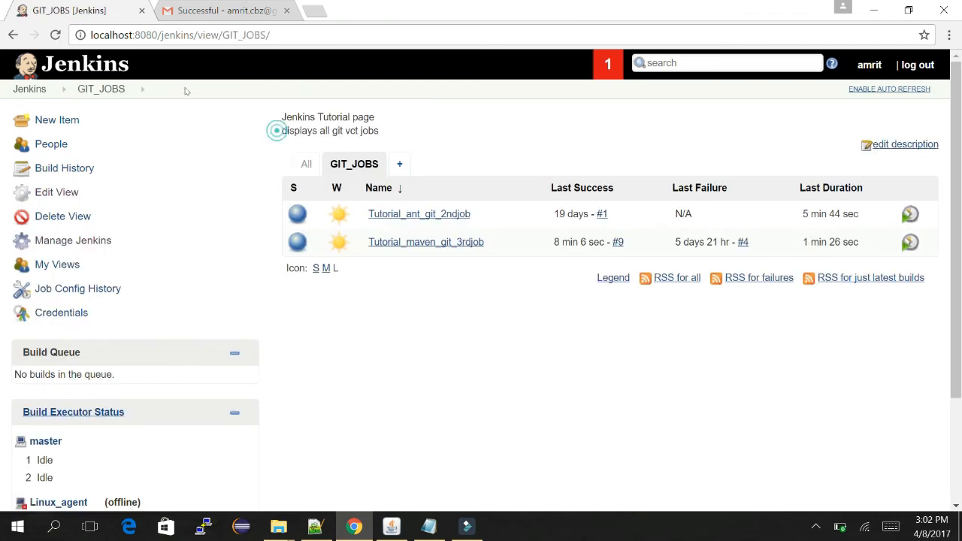
{"action": "left_click_drag", "start_coordinate": [277, 128], "coordinate": [368, 131]}
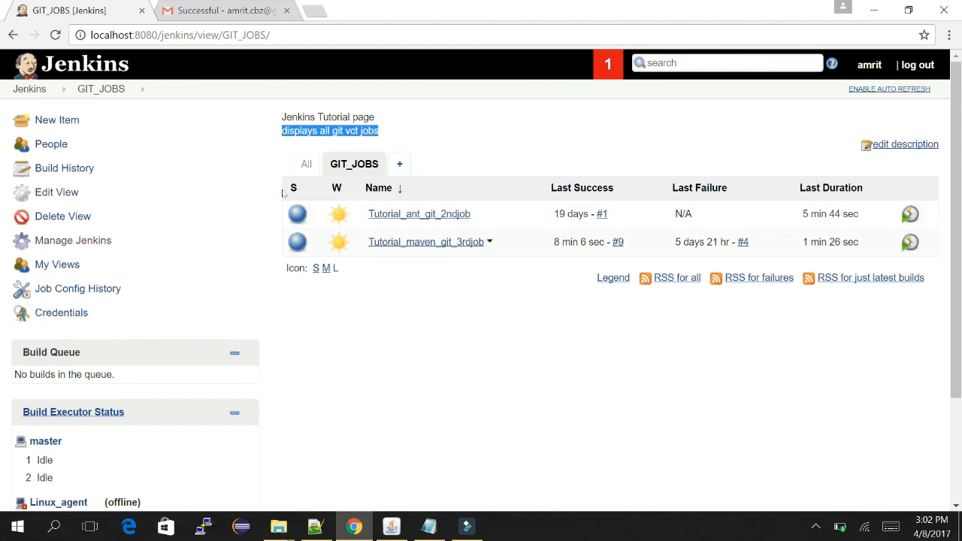
{"action": "left_click", "coordinate": [462, 318]}
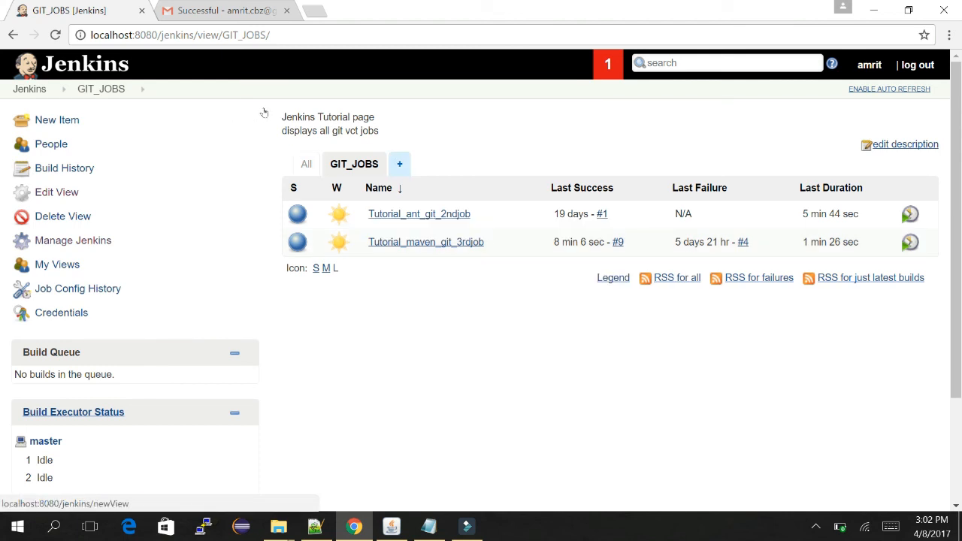
Create another List View named "Regular Expression view"
{"action": "left_click", "coordinate": [399, 163]}
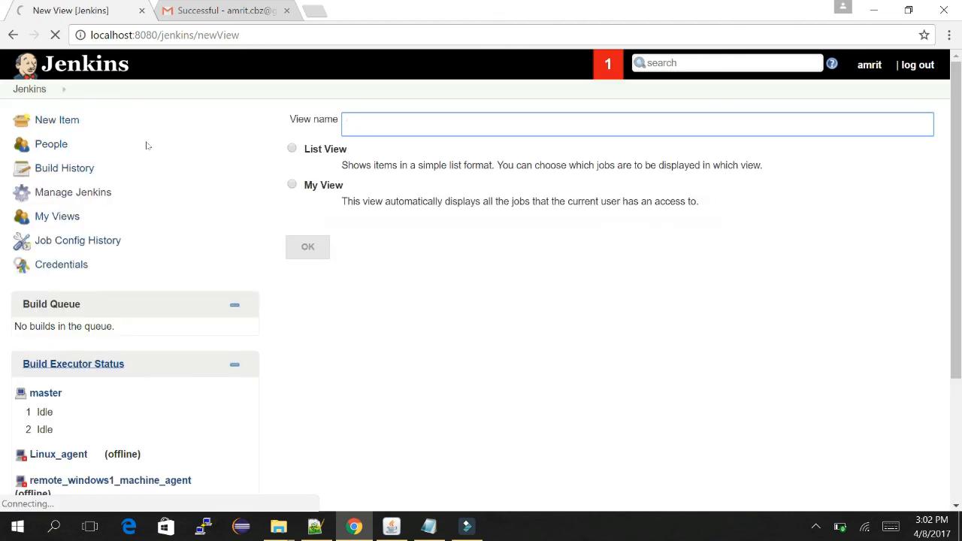
{"action": "left_click", "coordinate": [292, 148]}
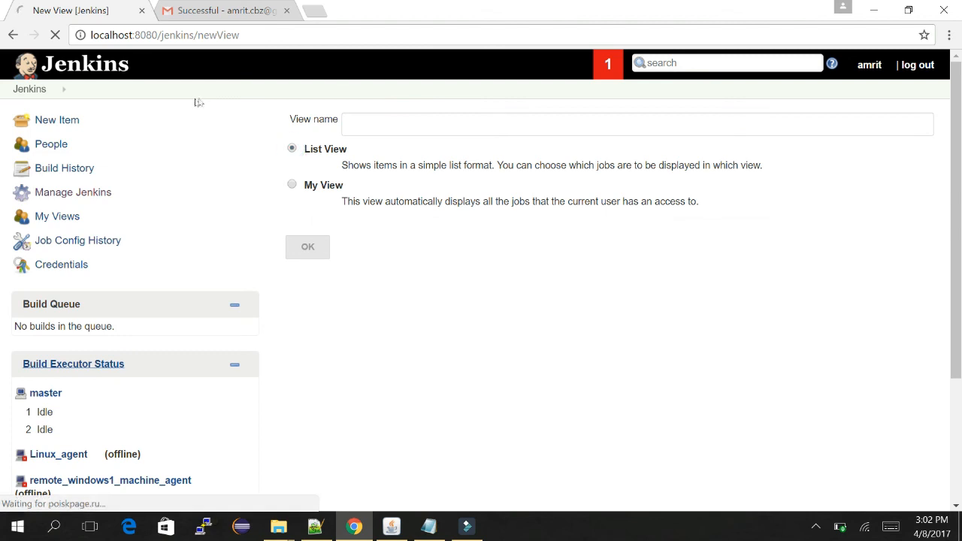
{"action": "left_click", "coordinate": [365, 132]}
{"action": "type", "text": "Regular"}
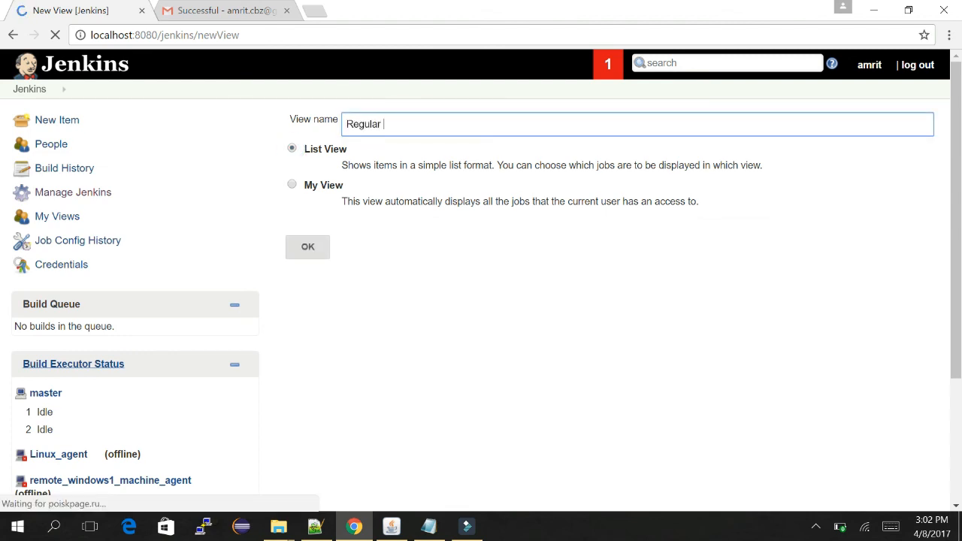
{"action": "type", "text": " Express"}
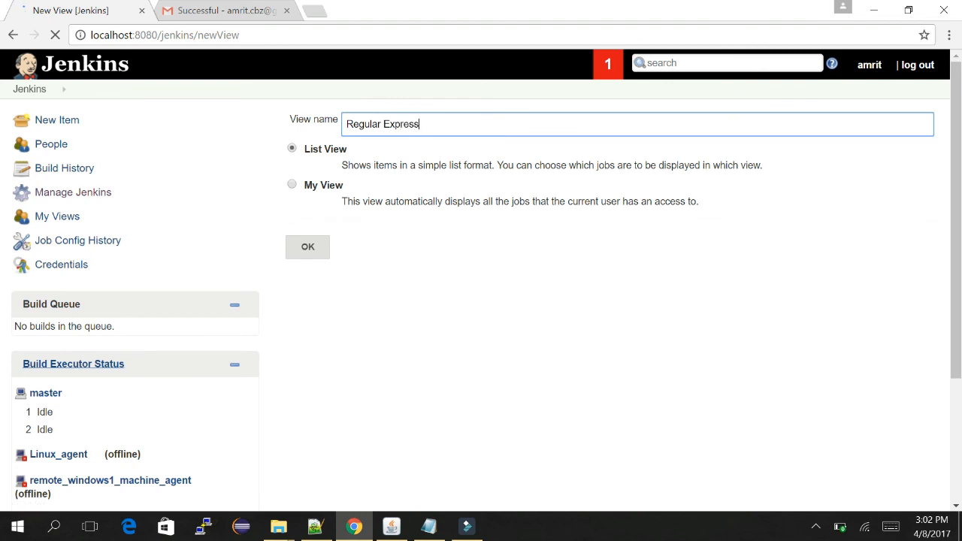
{"action": "type", "text": "ion view"}
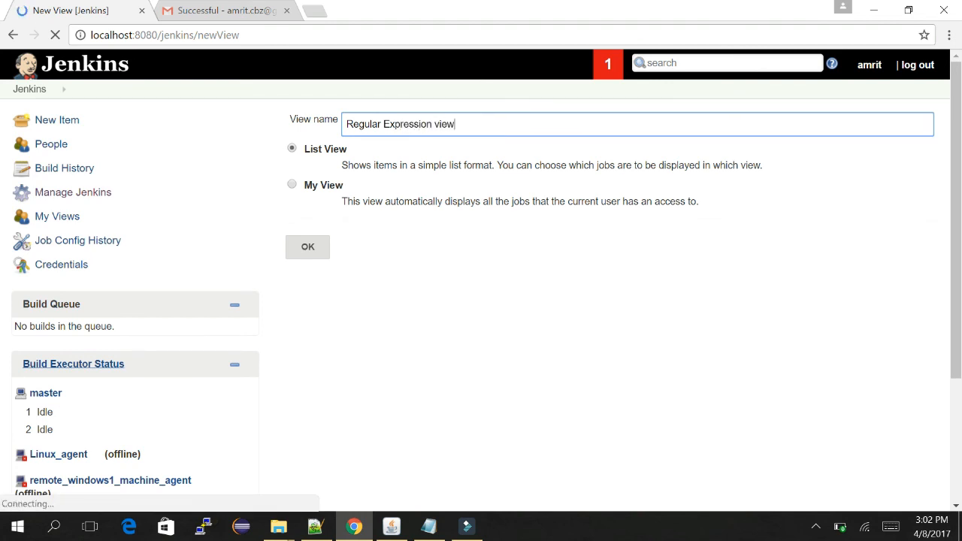
{"action": "key", "text": "Return"}
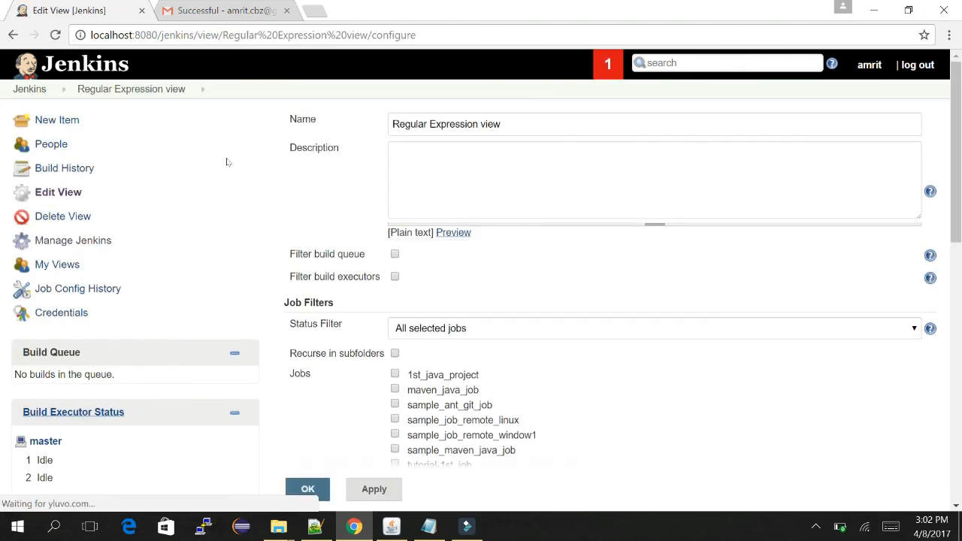
Enable including jobs by regular expression in the Regular Expression view, enter an expression matching job names starting with "sample", and save the view
{"action": "scroll", "coordinate": [643, 195], "scroll_direction": "down", "scroll_amount": 5}
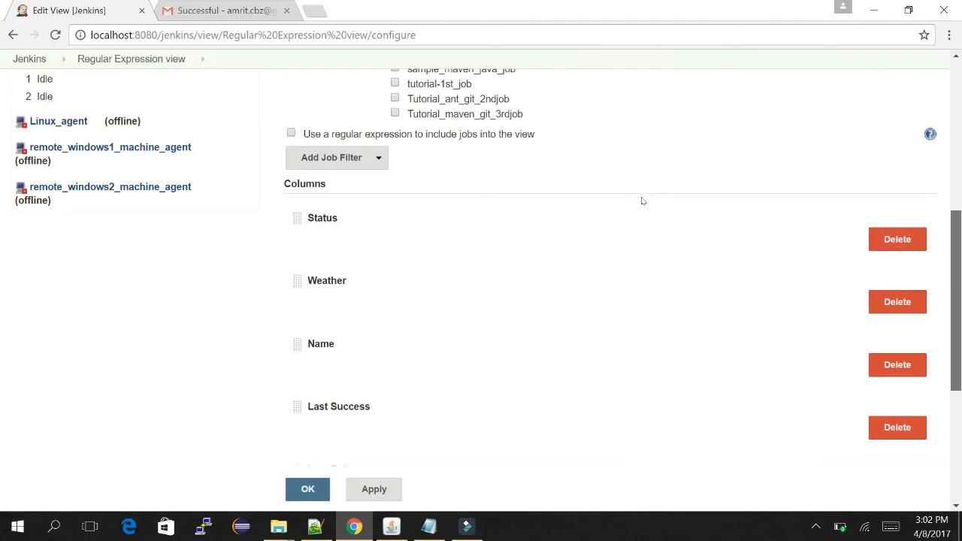
{"action": "scroll", "coordinate": [643, 195], "scroll_direction": "up", "scroll_amount": 1}
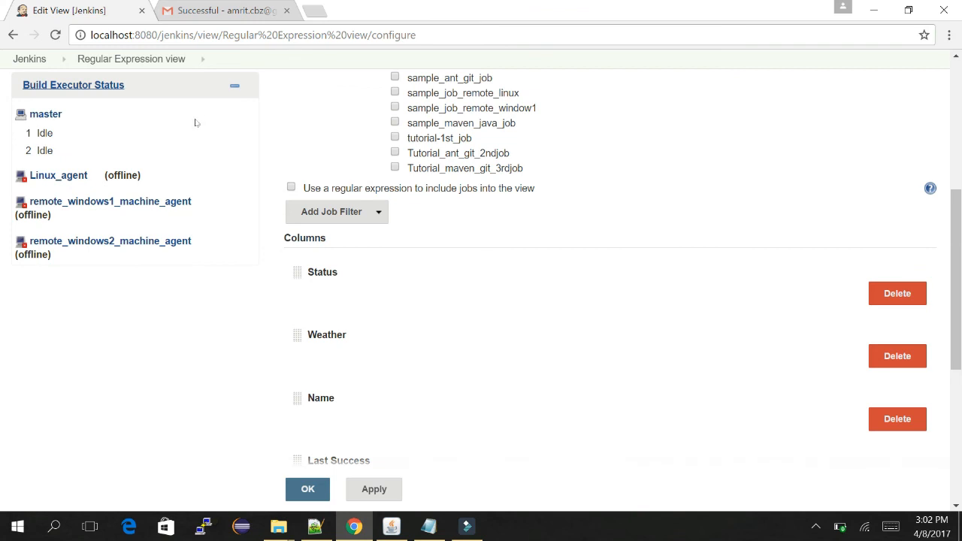
{"action": "left_click", "coordinate": [291, 188]}
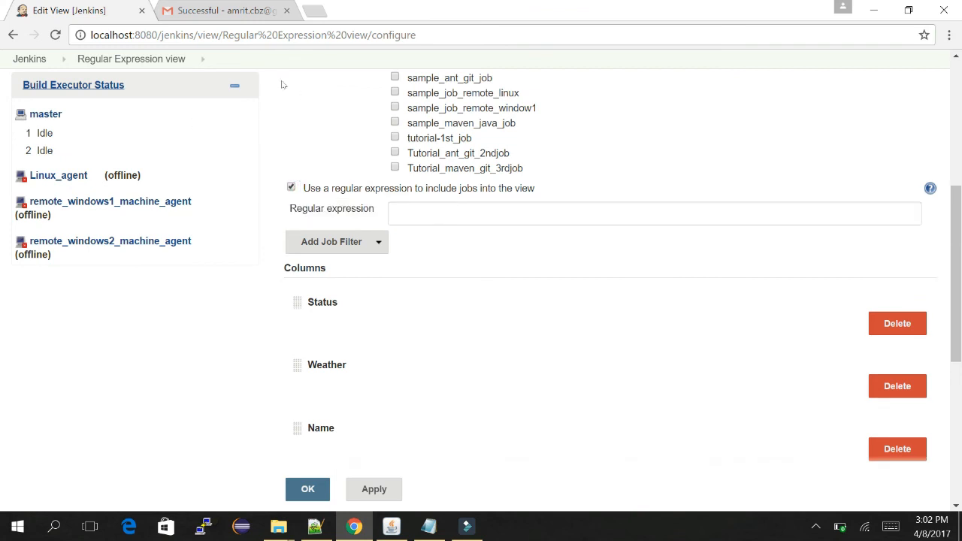
{"action": "scroll", "coordinate": [637, 150], "scroll_direction": "up", "scroll_amount": 1}
{"action": "scroll", "coordinate": [635, 138], "scroll_direction": "up", "scroll_amount": 1}
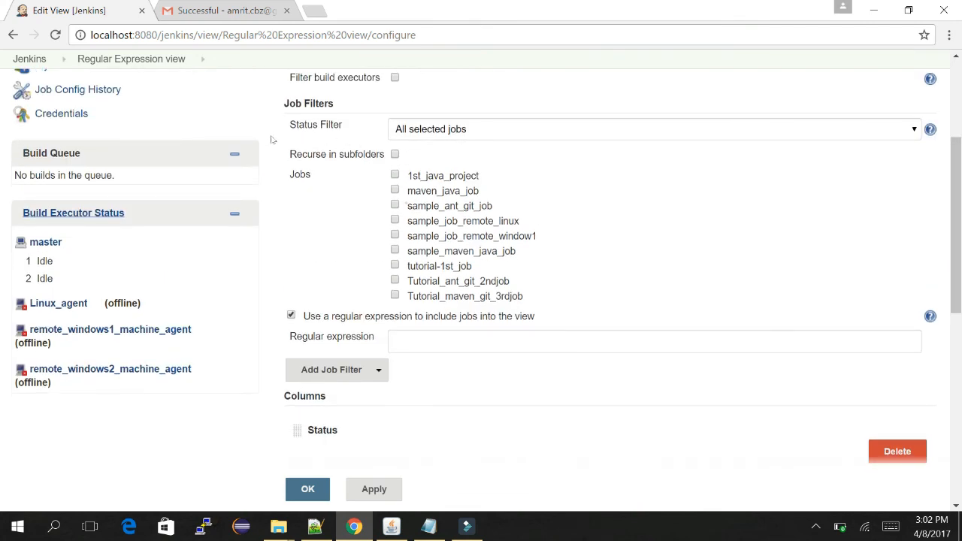
{"action": "left_click_drag", "start_coordinate": [408, 206], "coordinate": [440, 207]}
{"action": "left_click", "coordinate": [408, 342]}
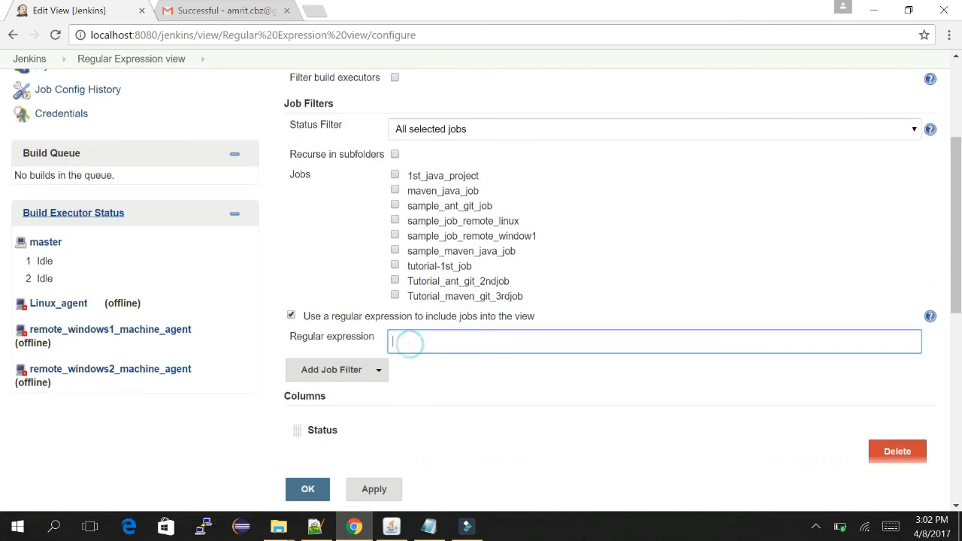
{"action": "type", "text": "sample"}
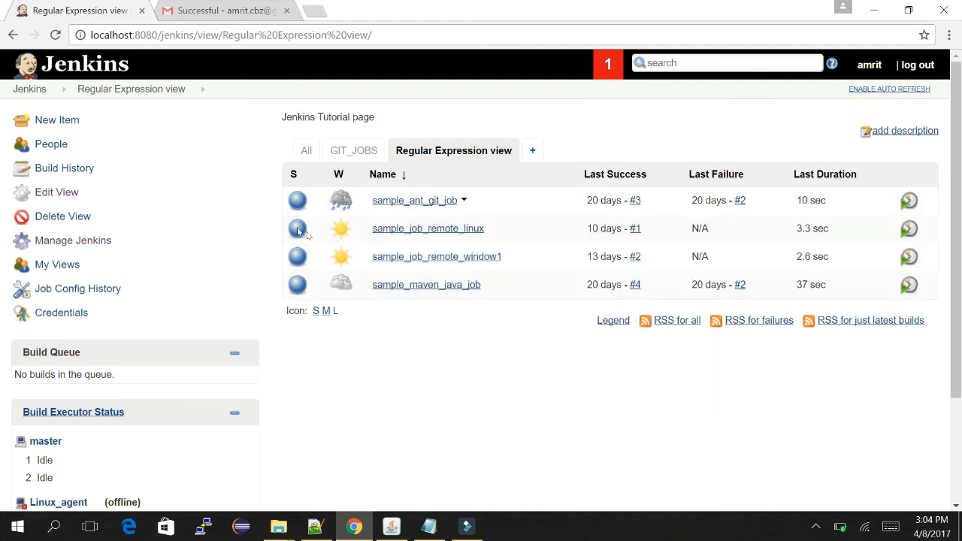
Check the sample_maven_java_job page from the All view, then return to the dashboard and show the Regular Expression view
{"action": "left_click", "coordinate": [203, 91]}
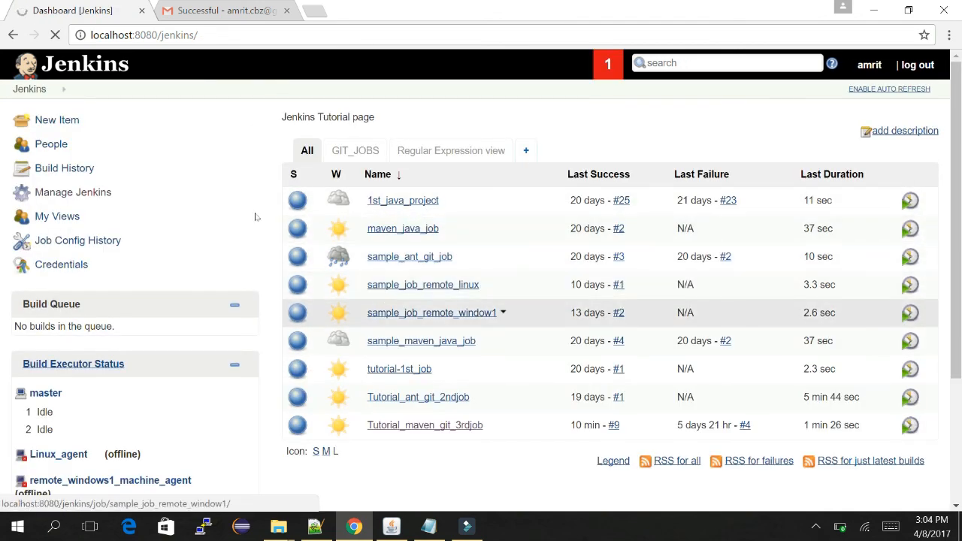
{"action": "left_click", "coordinate": [384, 340]}
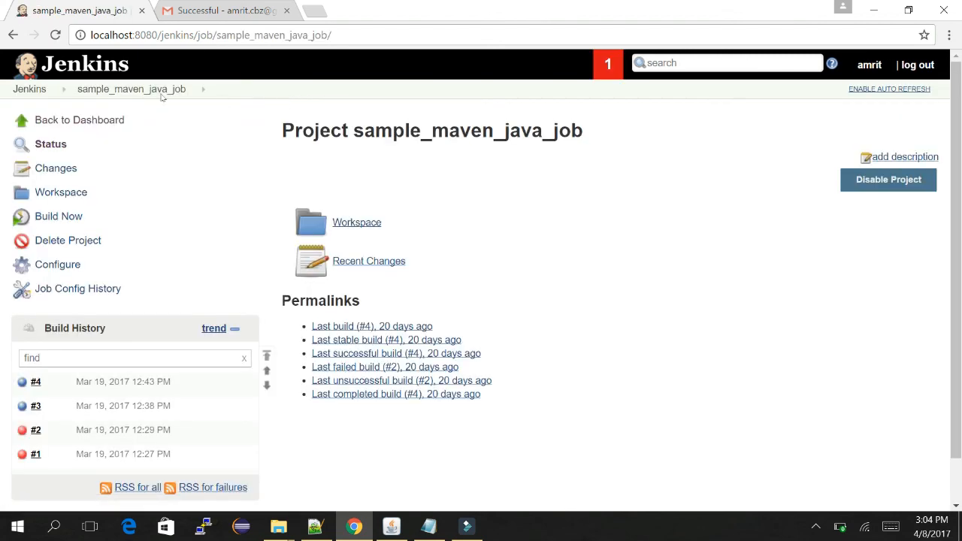
{"action": "left_click", "coordinate": [36, 90]}
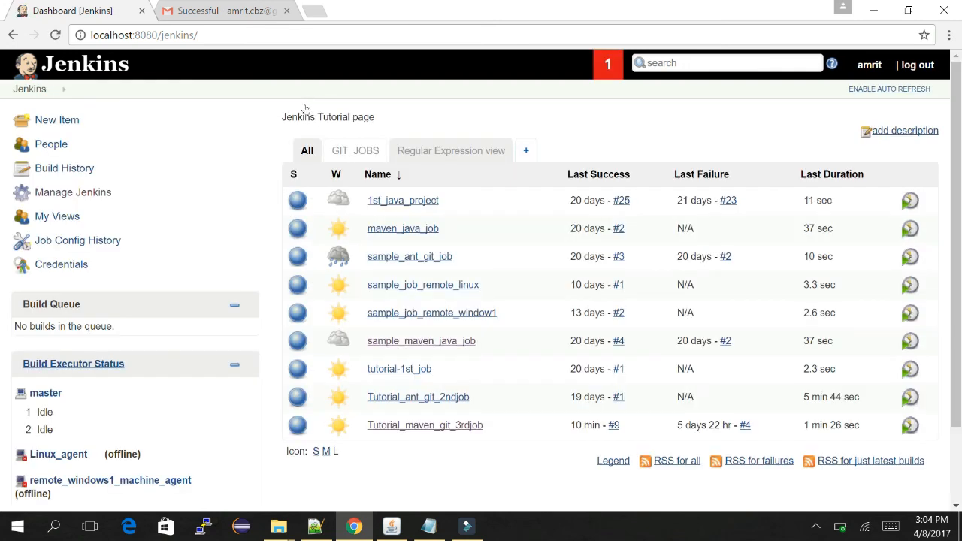
{"action": "left_click", "coordinate": [450, 151]}
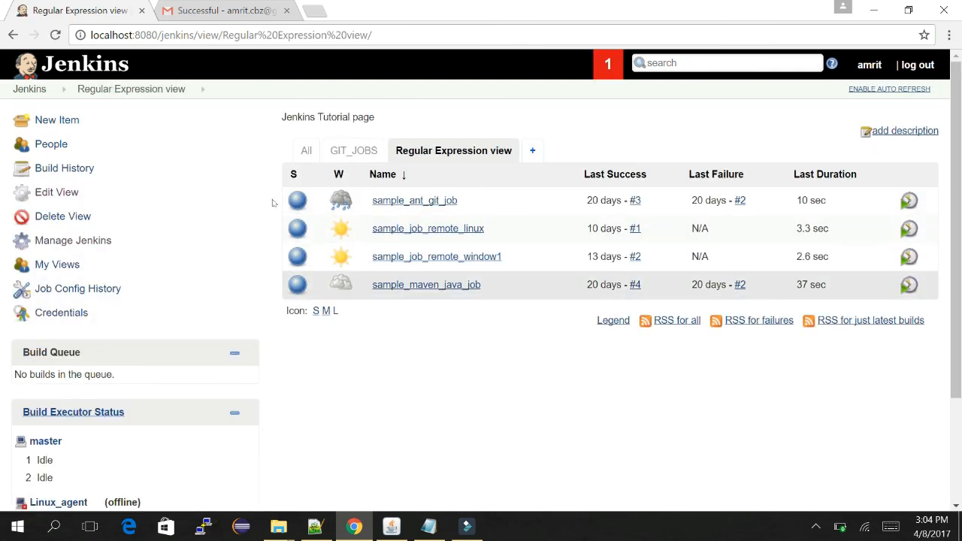
Switch to the jenkins_extended_email_jelly notes in Notepad and review the instructions for creating a view
{"action": "left_click", "coordinate": [441, 515]}
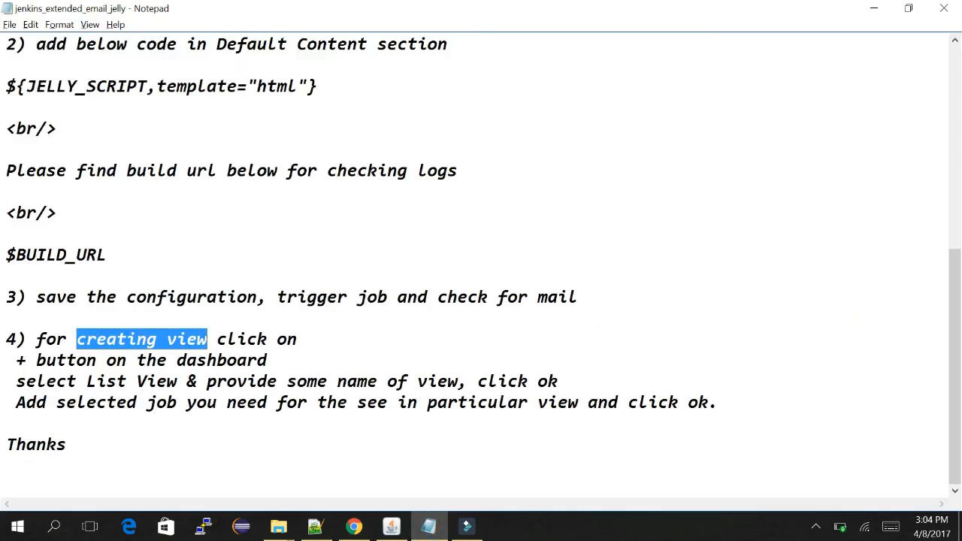
{"action": "left_click", "coordinate": [256, 455]}
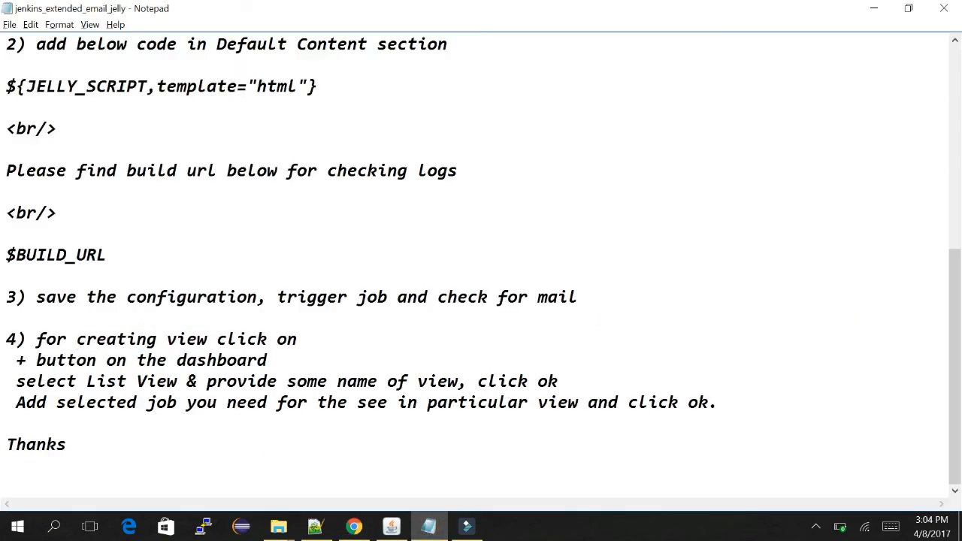